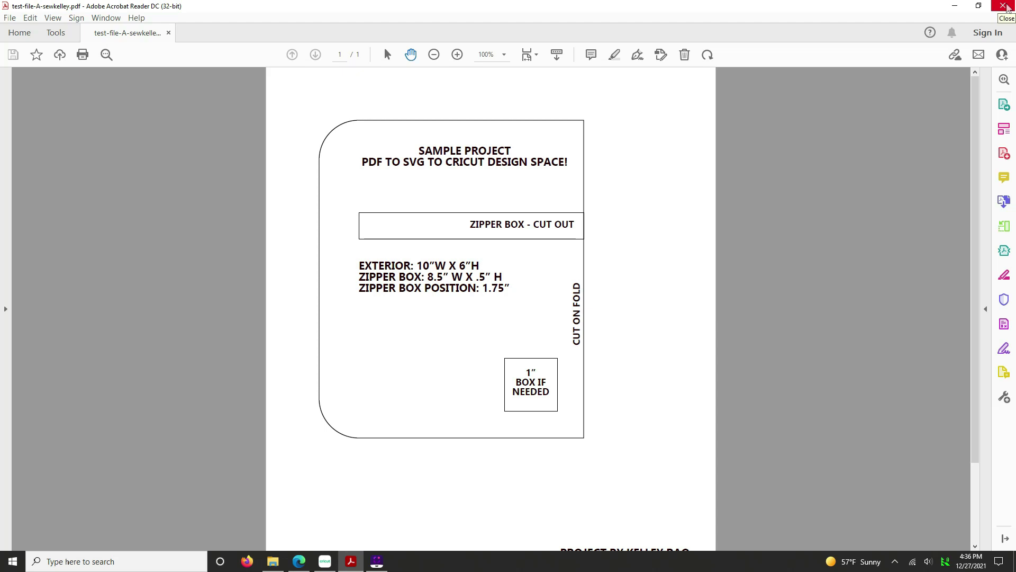
Close test-file-A-sewkelley.pdf to exit Adobe Acrobat Reader
left_click(1005, 6)
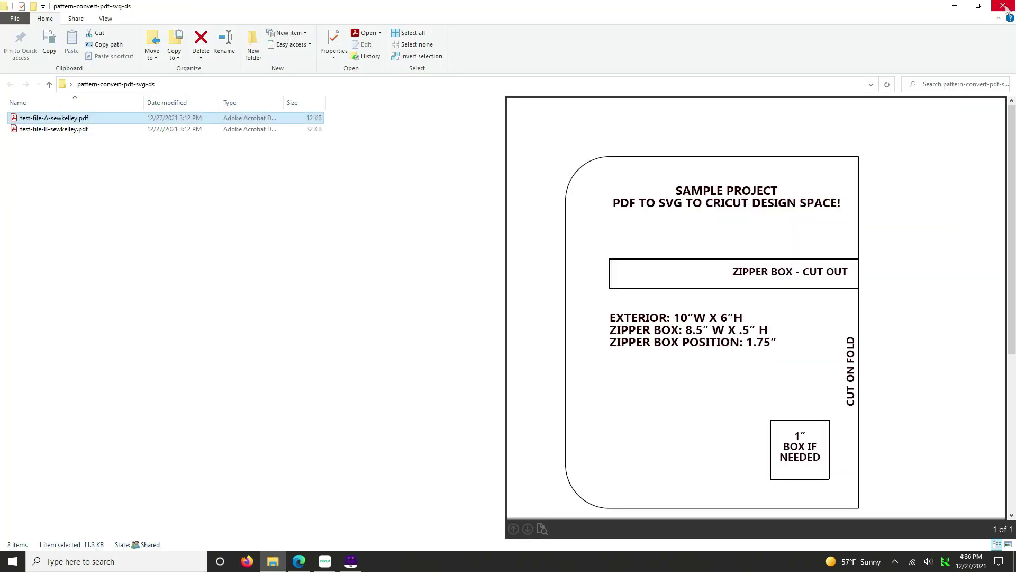
Upload test-file-A-sewkelley.pdf to CloudConvert
left_click(1005, 6)
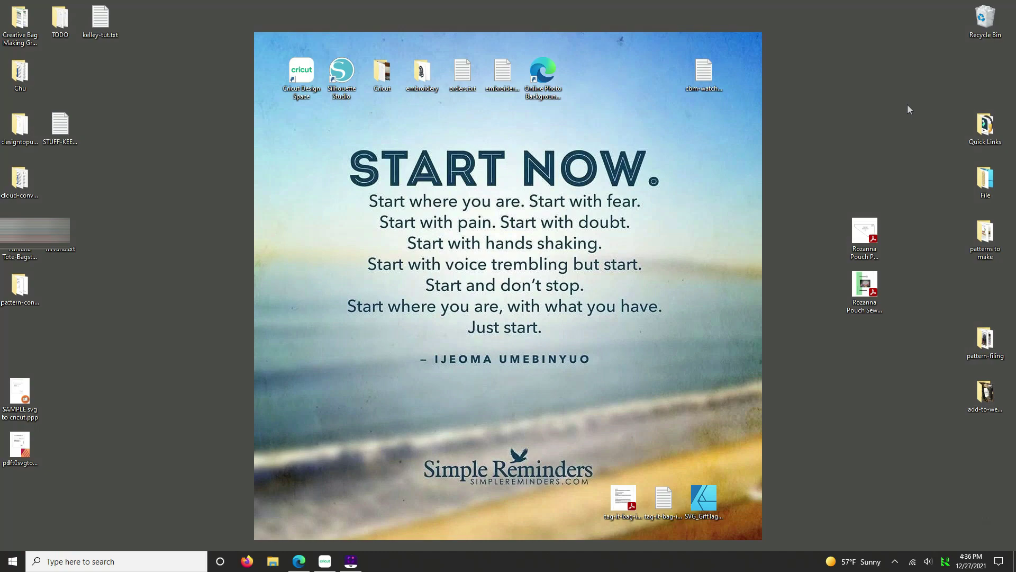
left_click(309, 564)
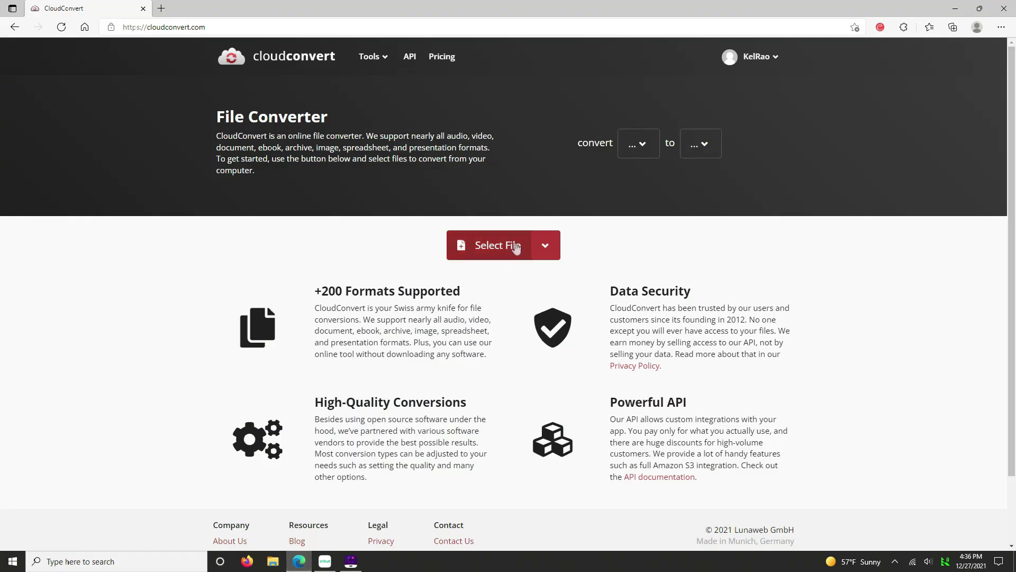
left_click(518, 247)
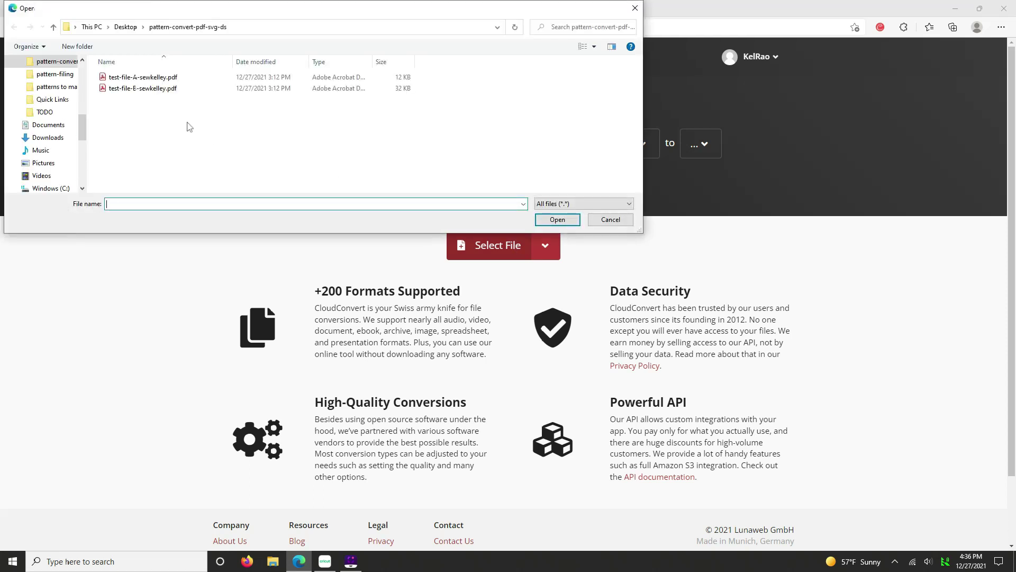
left_click(154, 80)
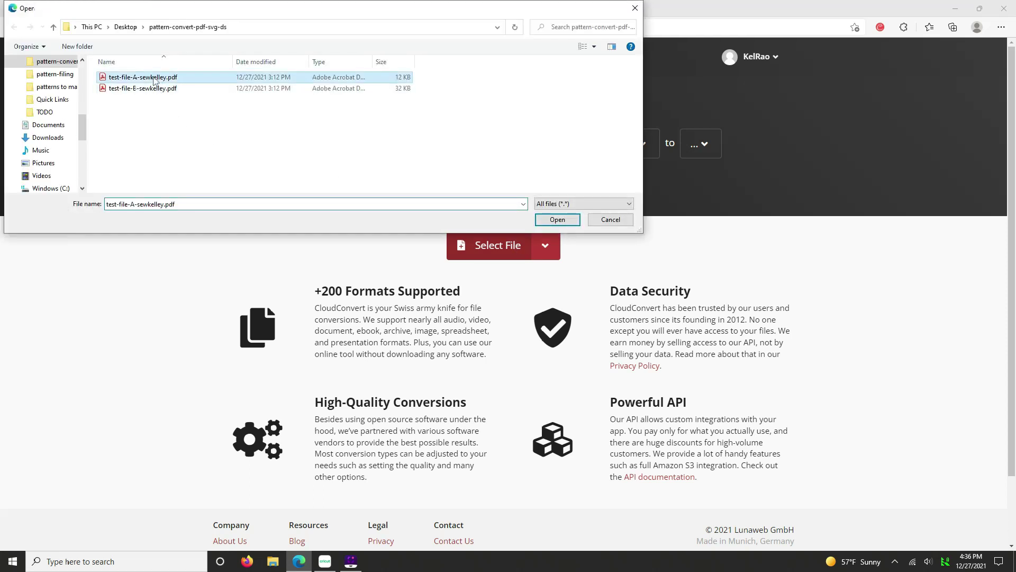
left_click(557, 220)
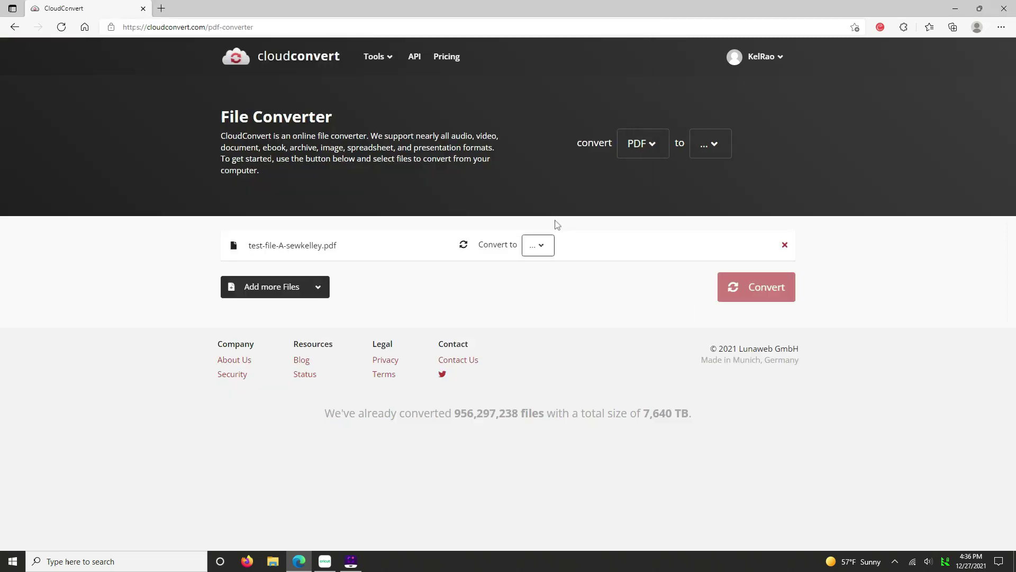
Set the conversion output format to Vector › SVG
left_click(542, 249)
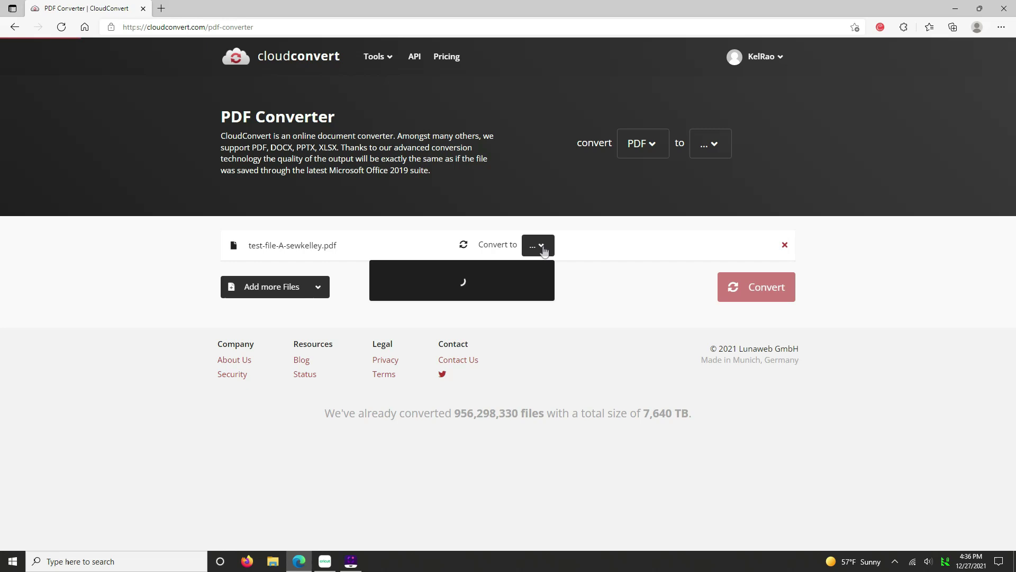
mouse_move(414, 366)
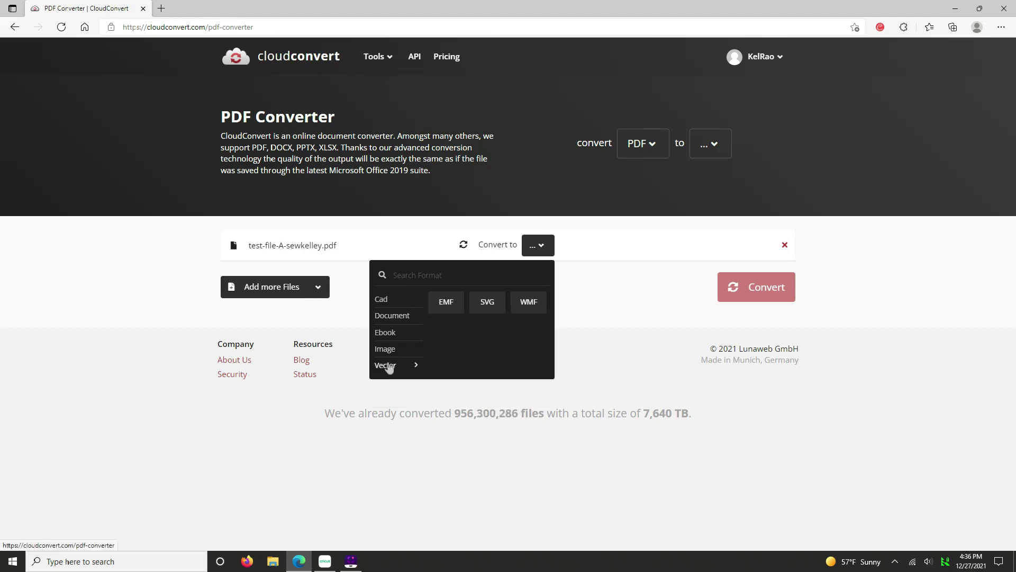
left_click(487, 304)
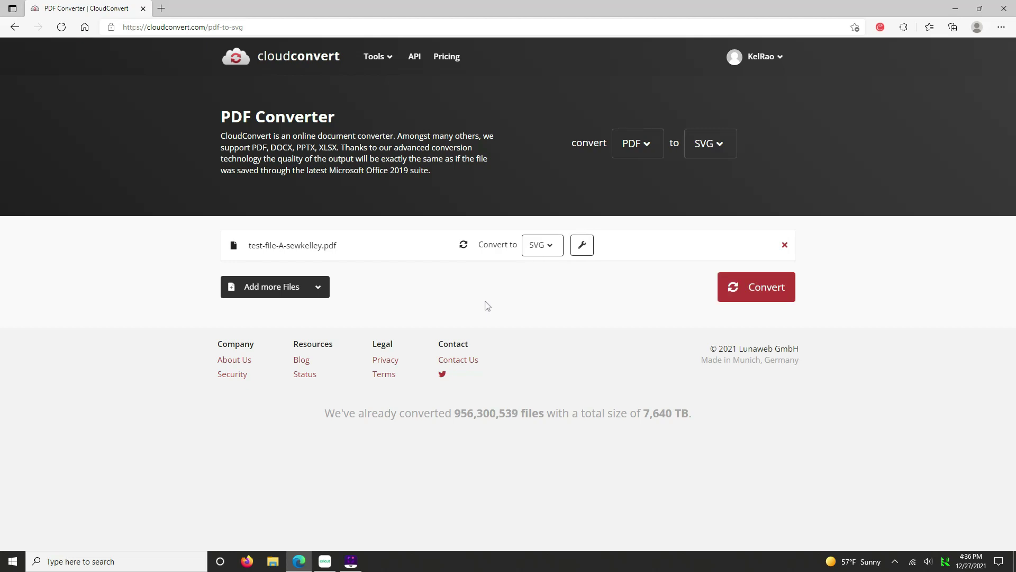
Convert the PDF, download test-file-A-sewkelley.svg, and close the downloads list and preview
left_click(762, 291)
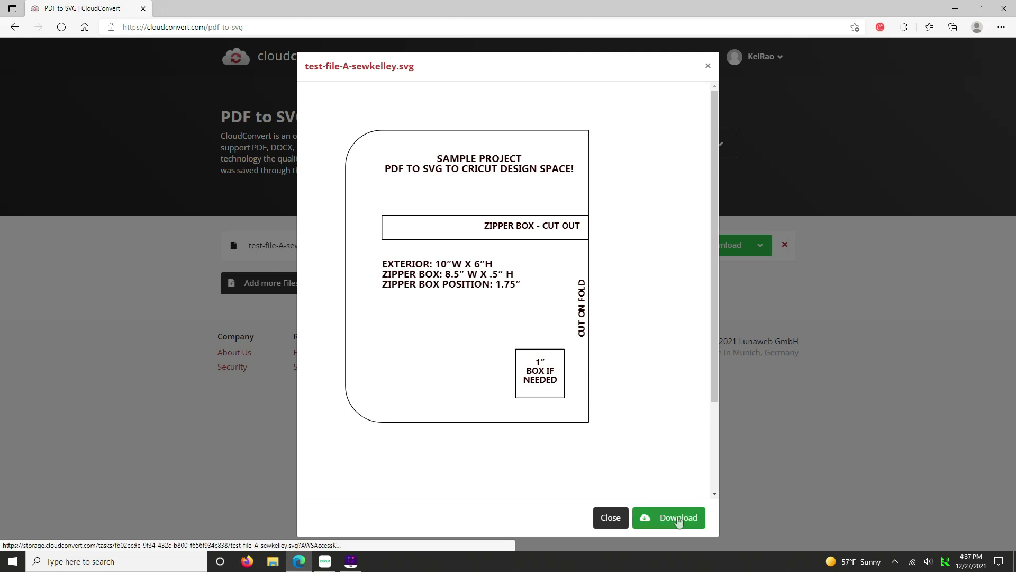
left_click(679, 519)
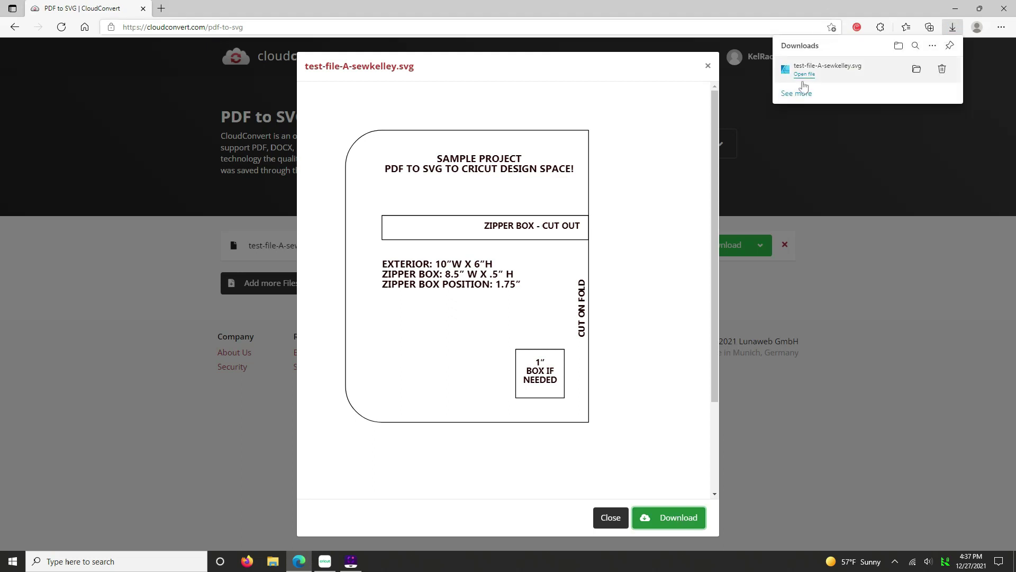
left_click(707, 65)
left_click(708, 65)
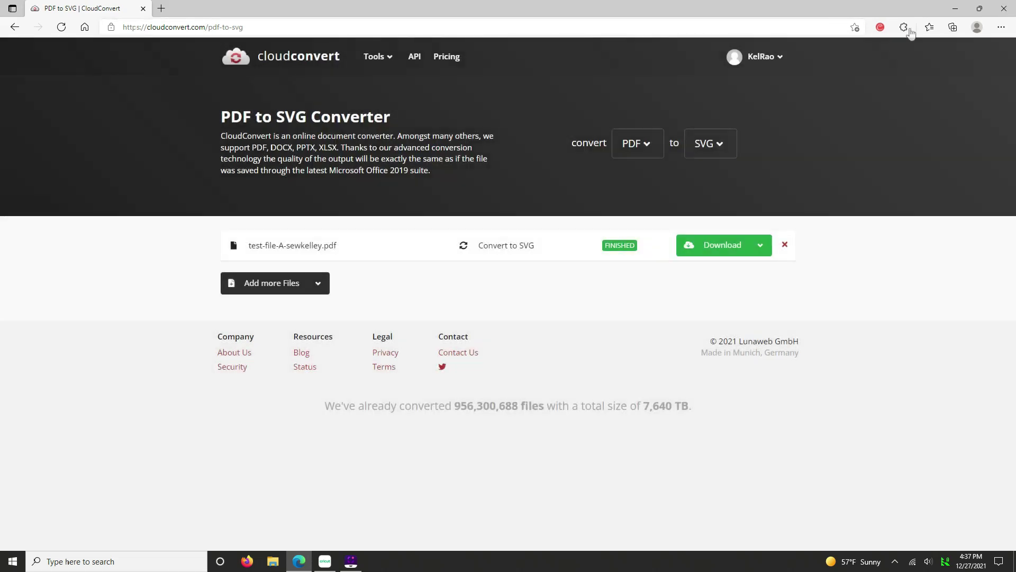
Drag test-file-A-sewkelley.svg from the Downloads folder onto the desktop
left_click(954, 8)
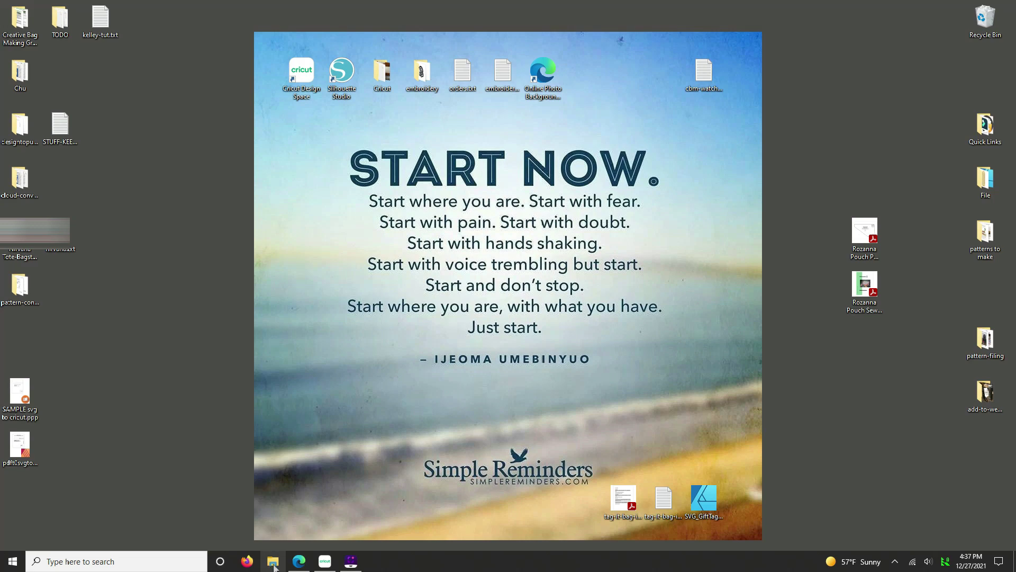
left_click(273, 562)
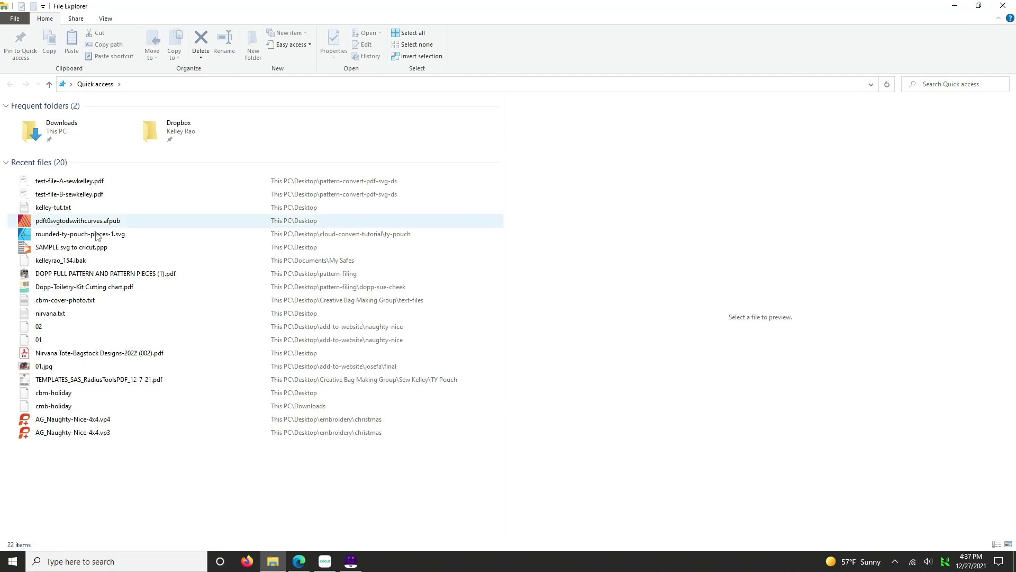
double_click(47, 126)
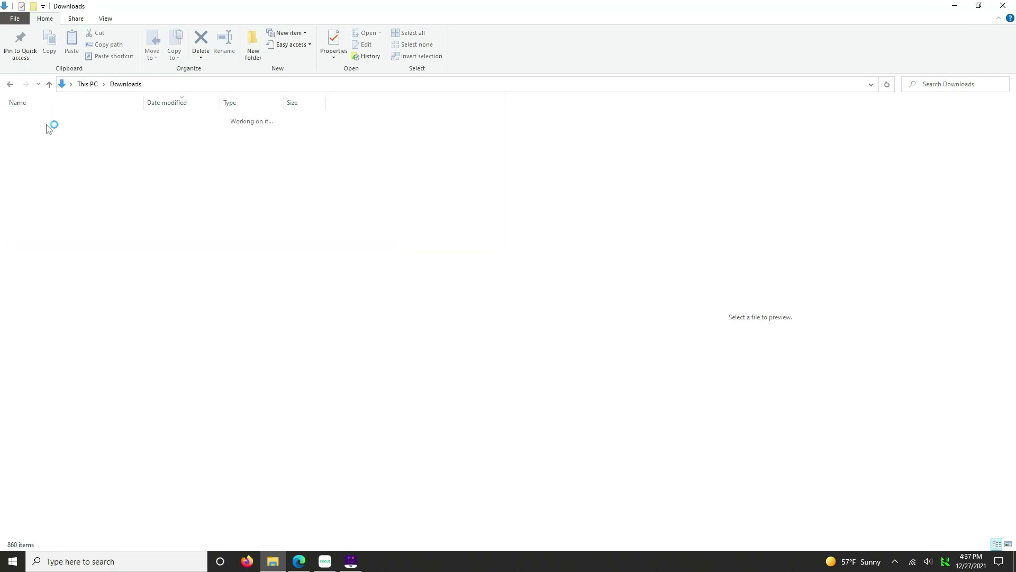
left_click(979, 5)
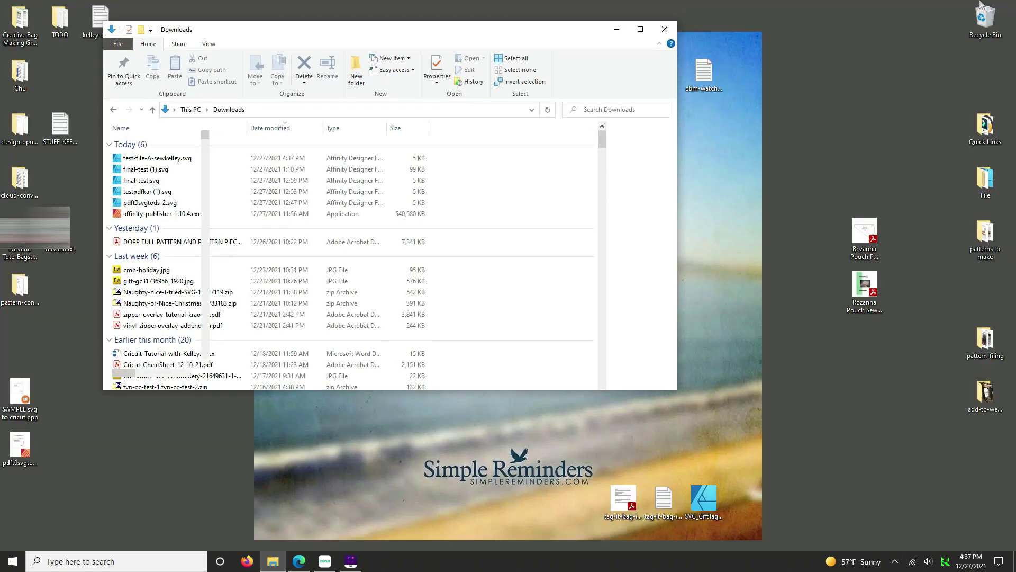
left_click(149, 160)
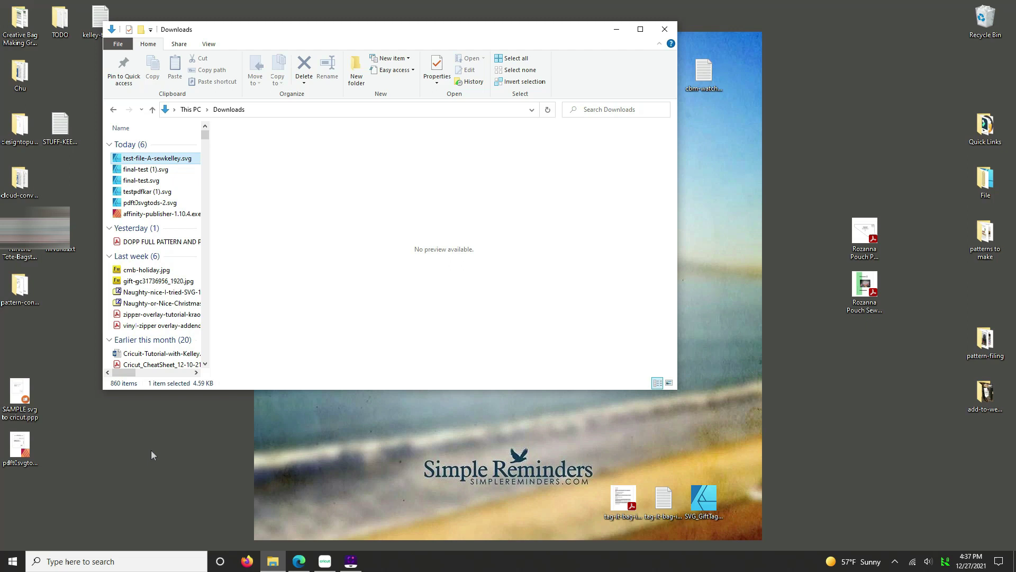
left_click_drag(151, 449, 144, 459)
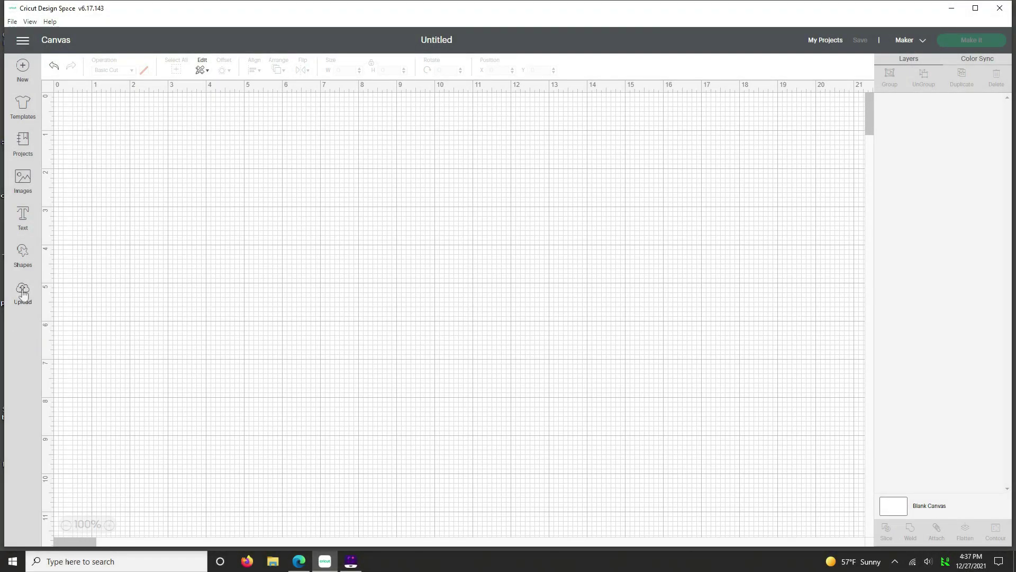
Upload test-file-A-sewkelley.svg as a cut image, accepting the unsupported-text warning
left_click(22, 294)
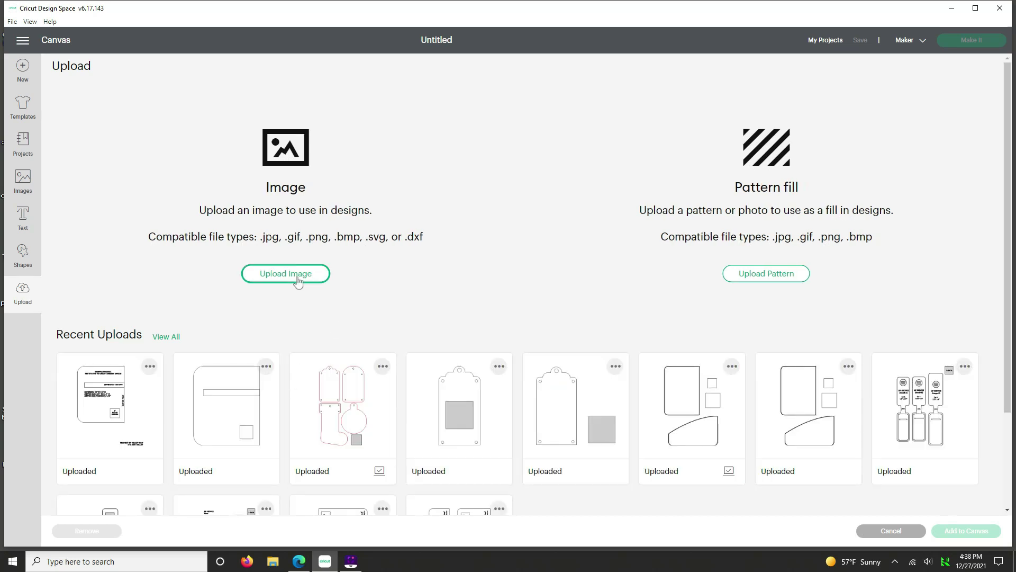
left_click(298, 281)
left_click(522, 287)
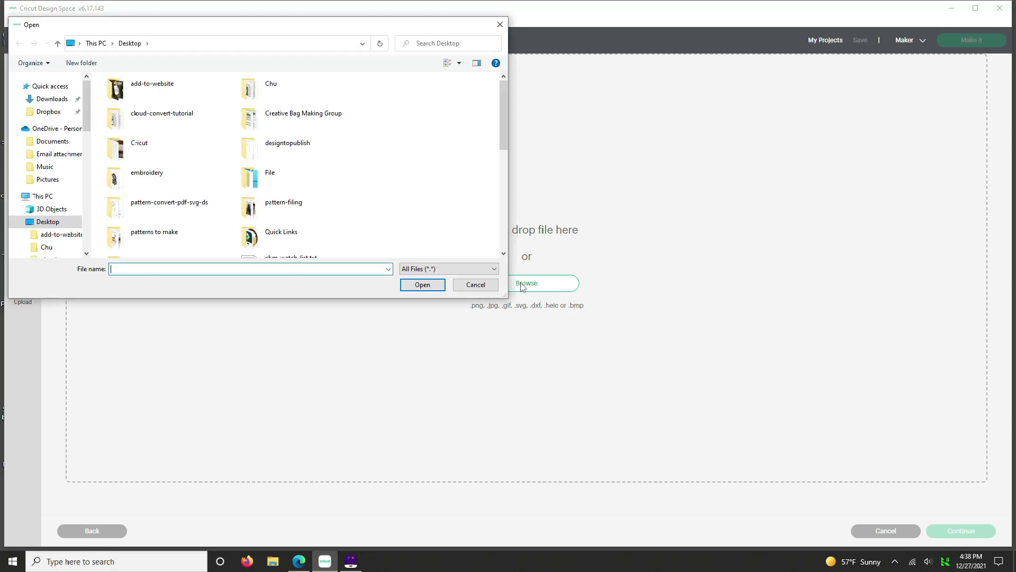
scroll(386, 238, "down", 5)
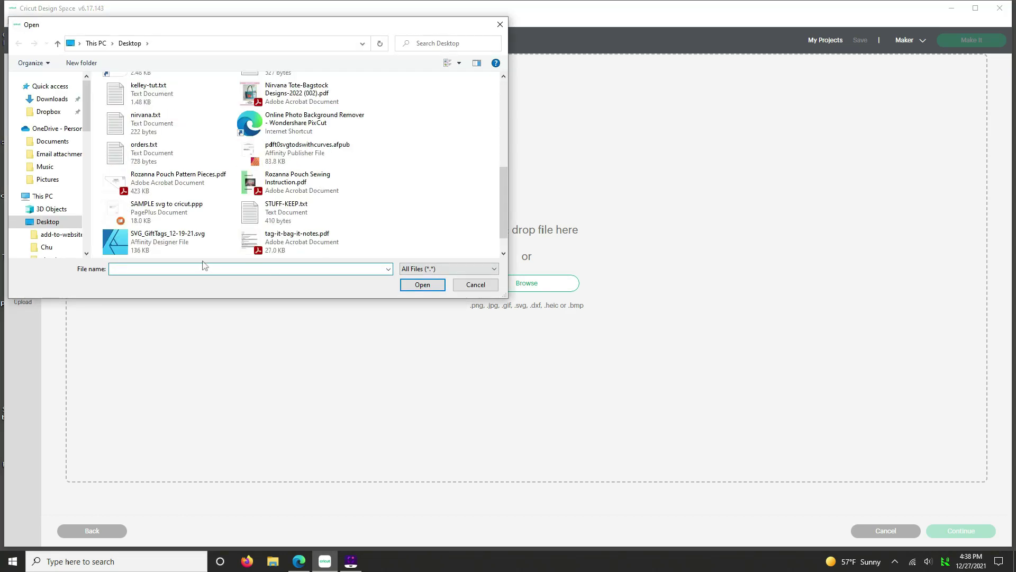
scroll(416, 194, "down", 1)
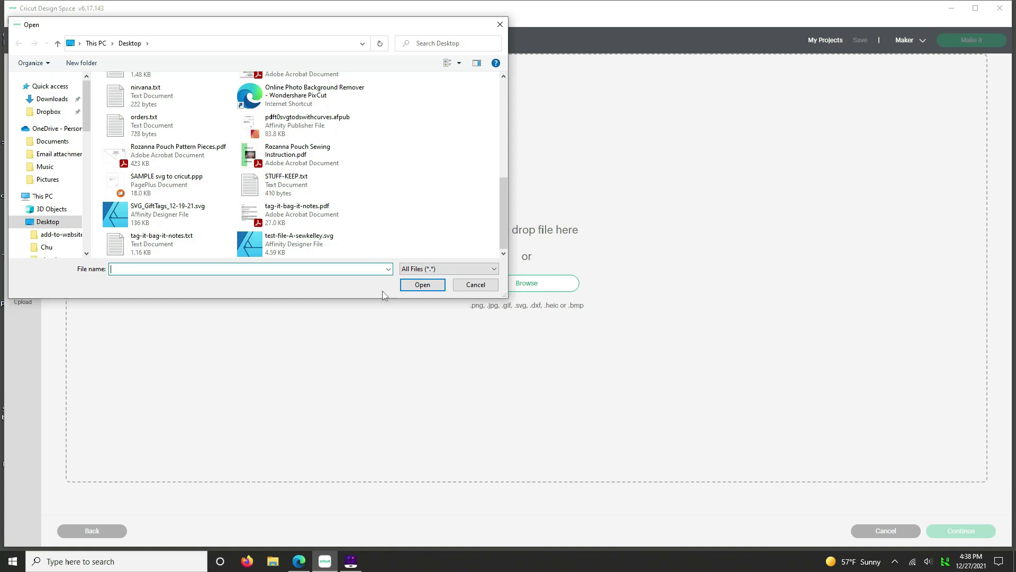
left_click(312, 245)
left_click(422, 285)
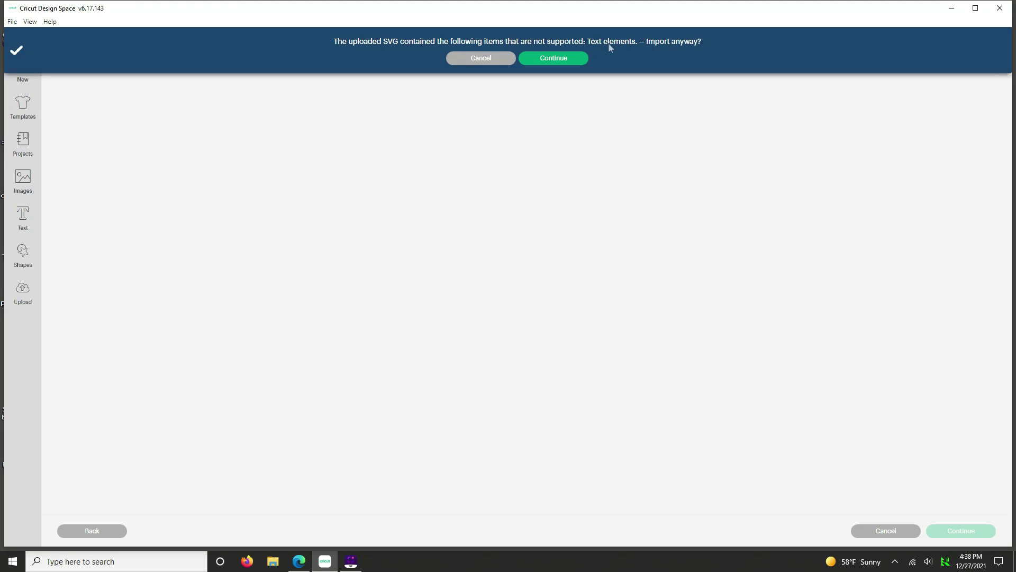
left_click(562, 61)
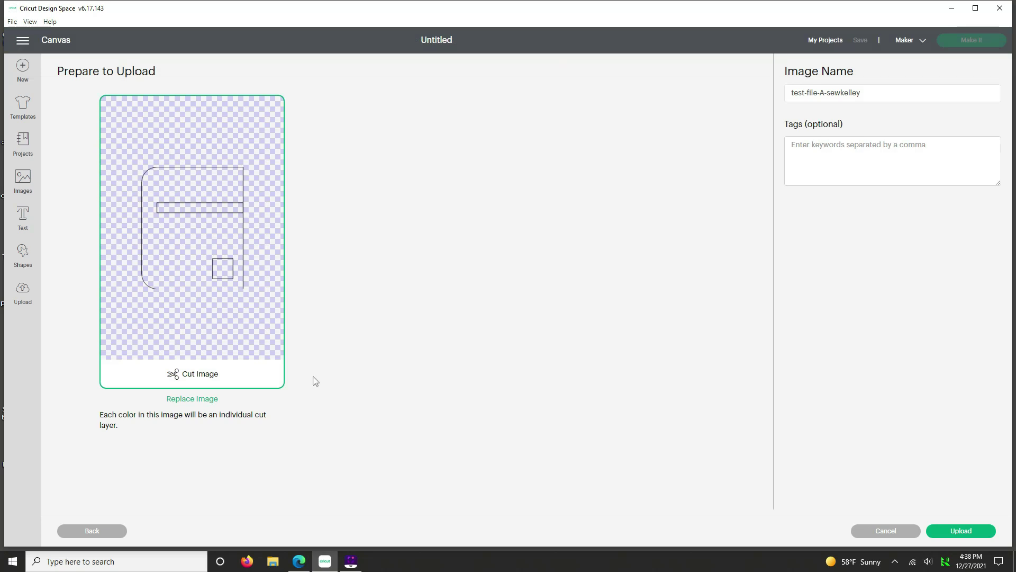
left_click(964, 533)
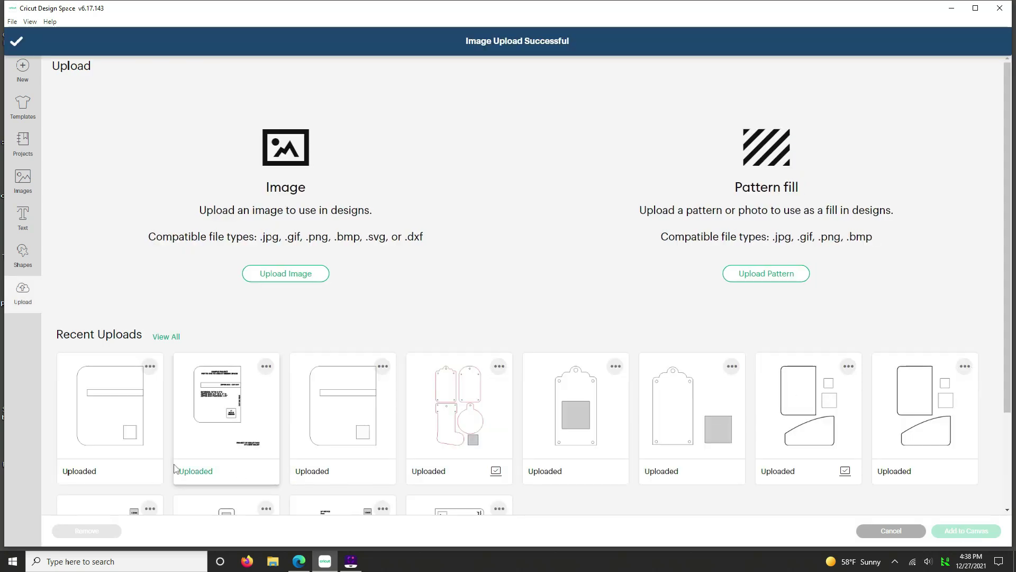
Add the uploaded pattern to the canvas and split it into separate pieces
left_click(112, 396)
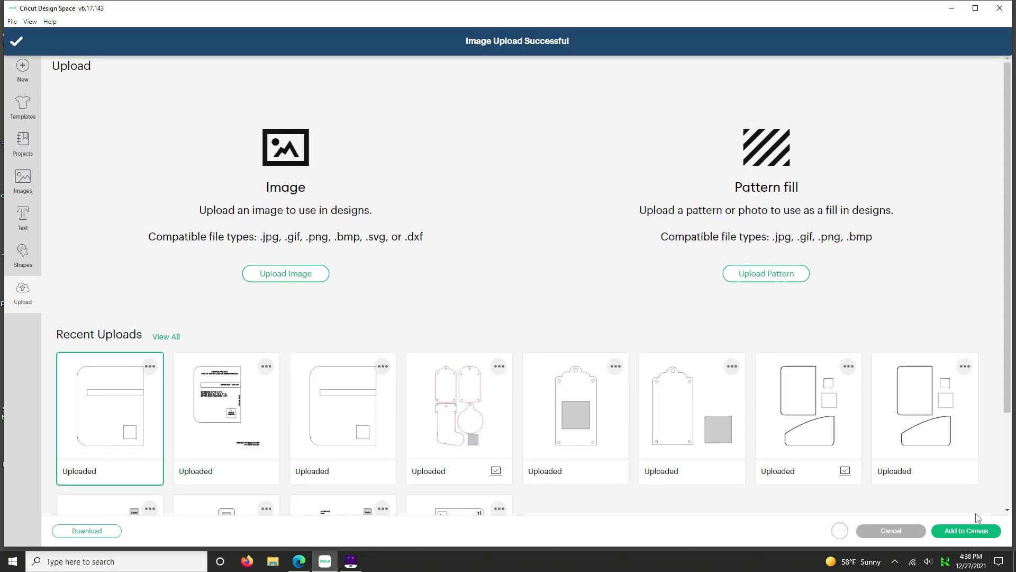
left_click(967, 536)
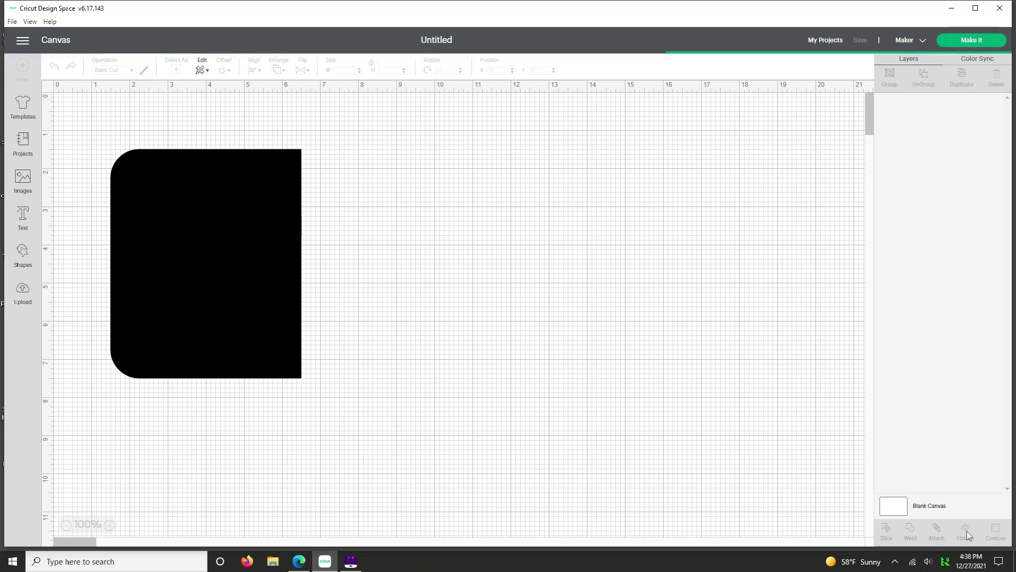
left_click(212, 200)
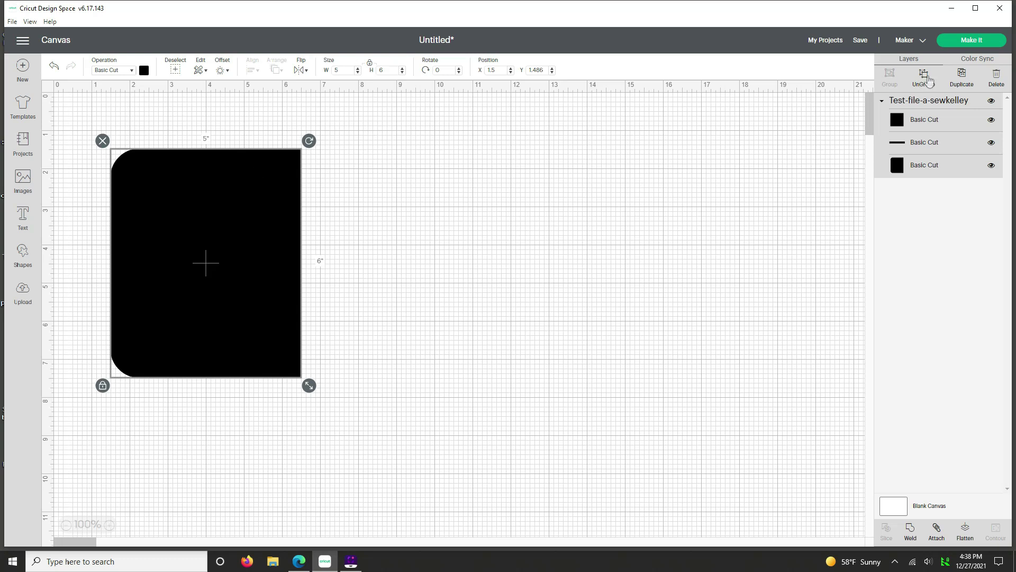
left_click(928, 79)
Move the rounded piece to the right and delete the 1-inch square
left_click(517, 238)
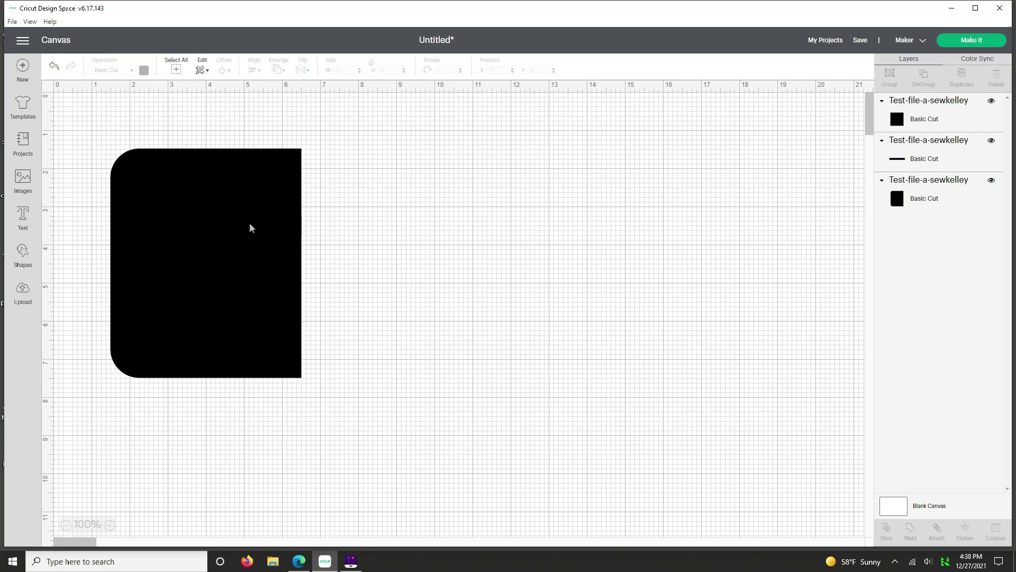
left_click_drag(250, 223, 437, 219)
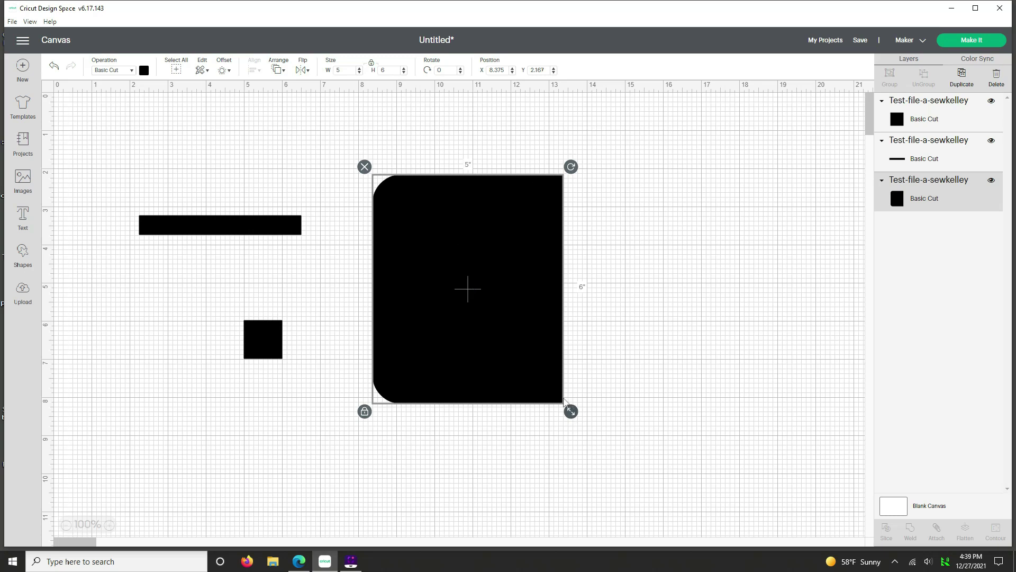
left_click(245, 231)
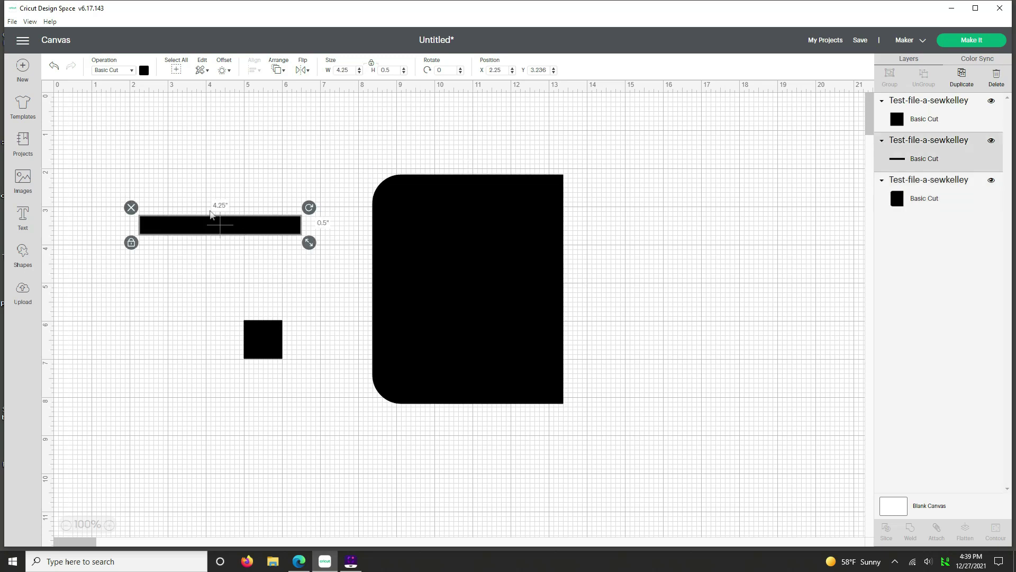
left_click(259, 345)
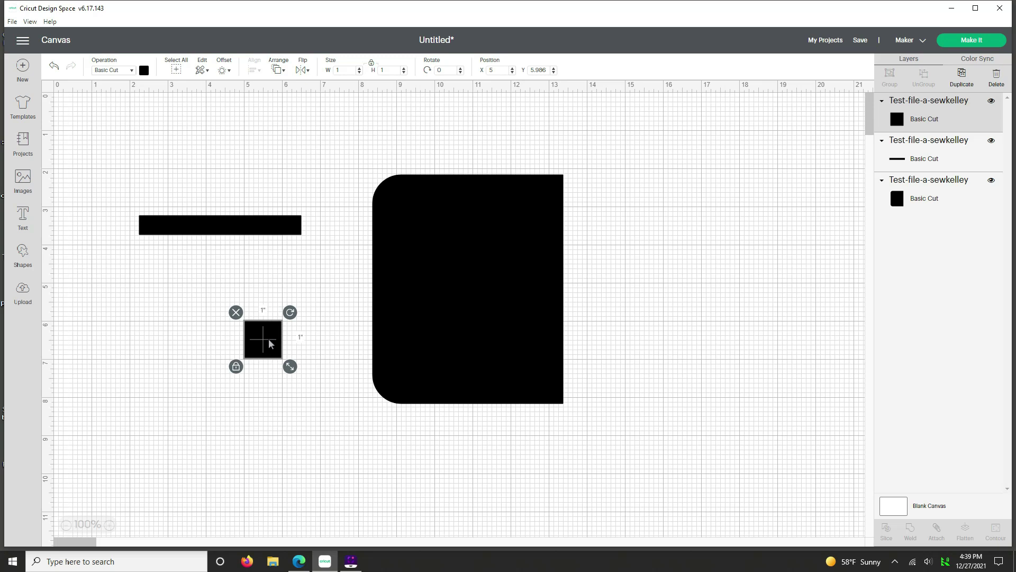
key("Delete")
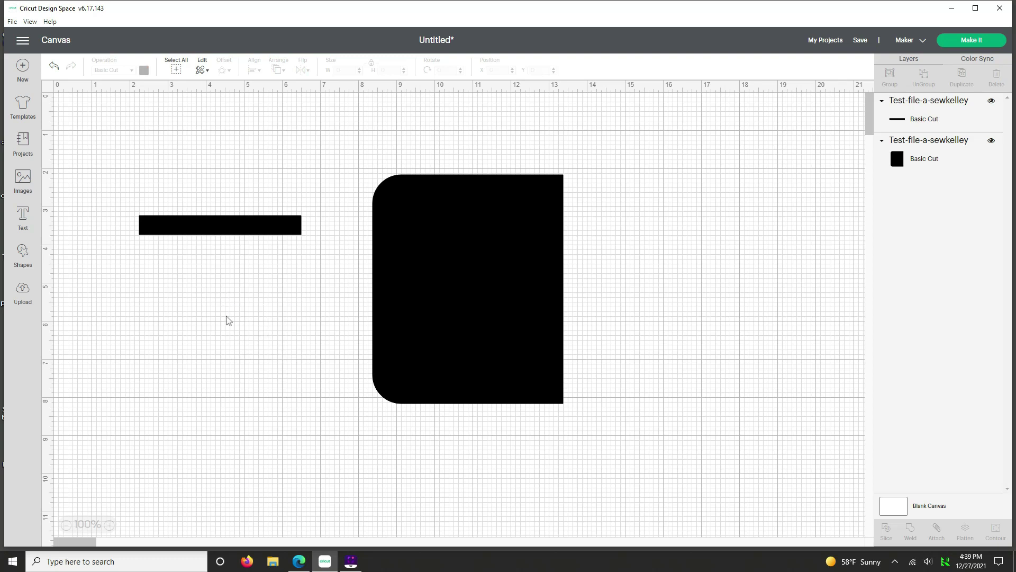
Move the black bar lower and the rounded shape to the top-left corner
left_click_drag(221, 225, 220, 445)
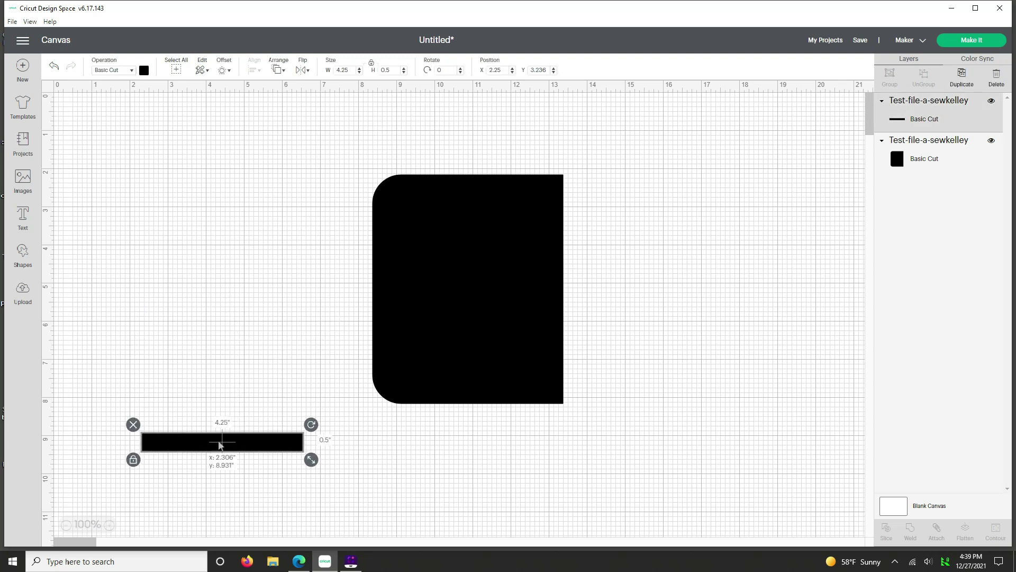
left_click(410, 245)
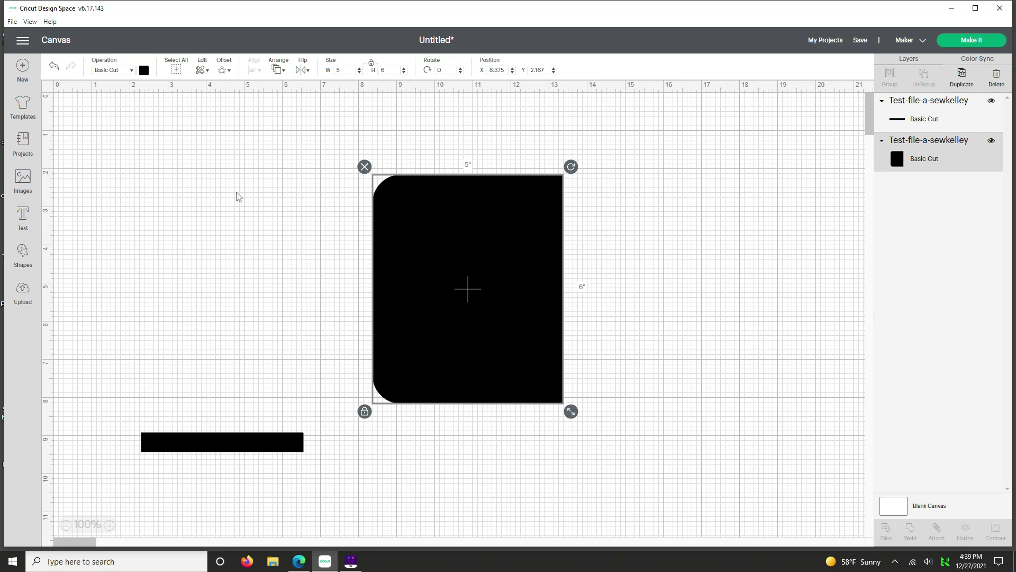
left_click_drag(237, 196, 117, 176)
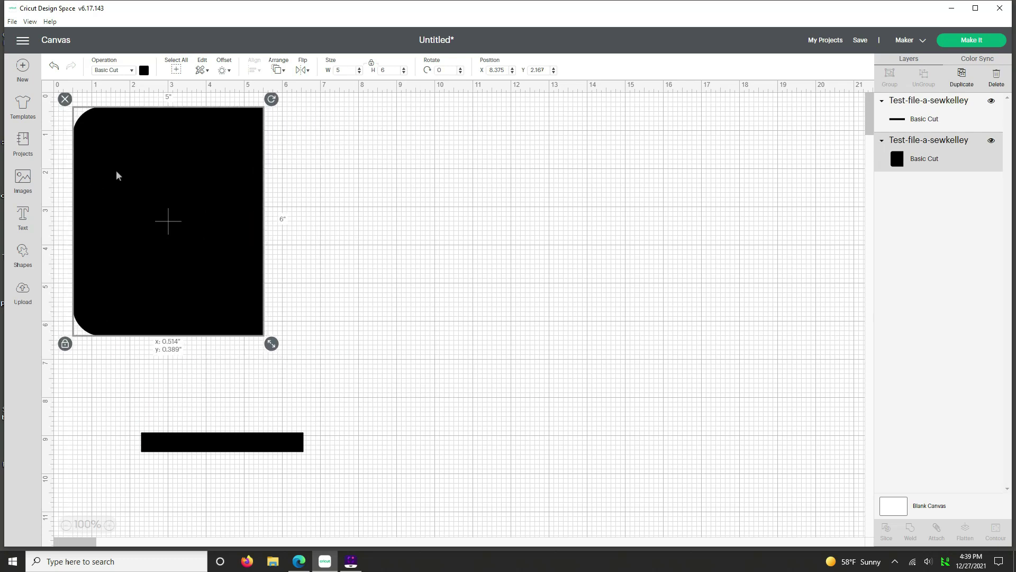
Duplicate the rounded shape, place the copy to its right, flip it horizontally, and colour it light grey
right_click(156, 189)
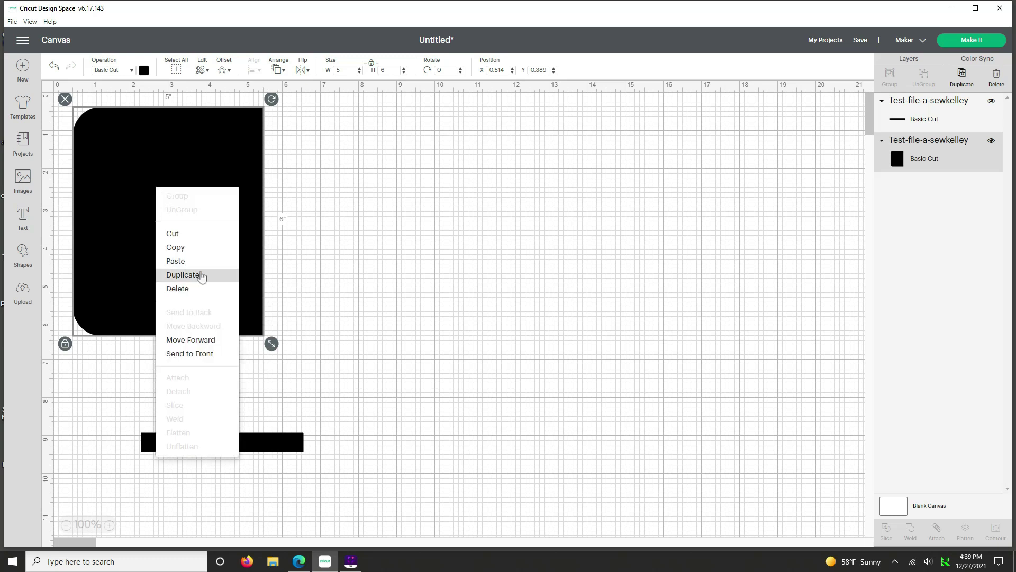
key("Escape")
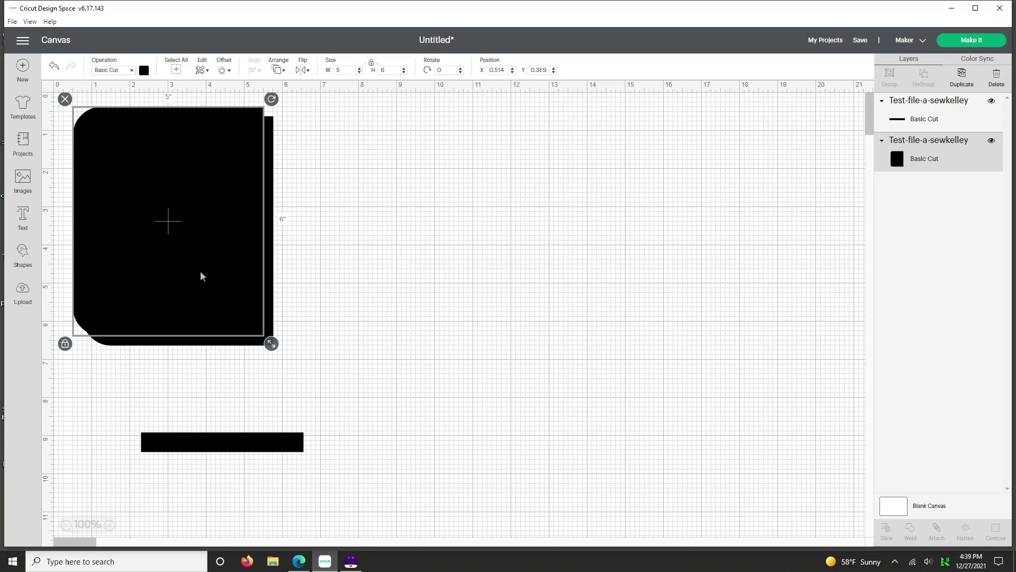
left_click_drag(287, 228, 397, 216)
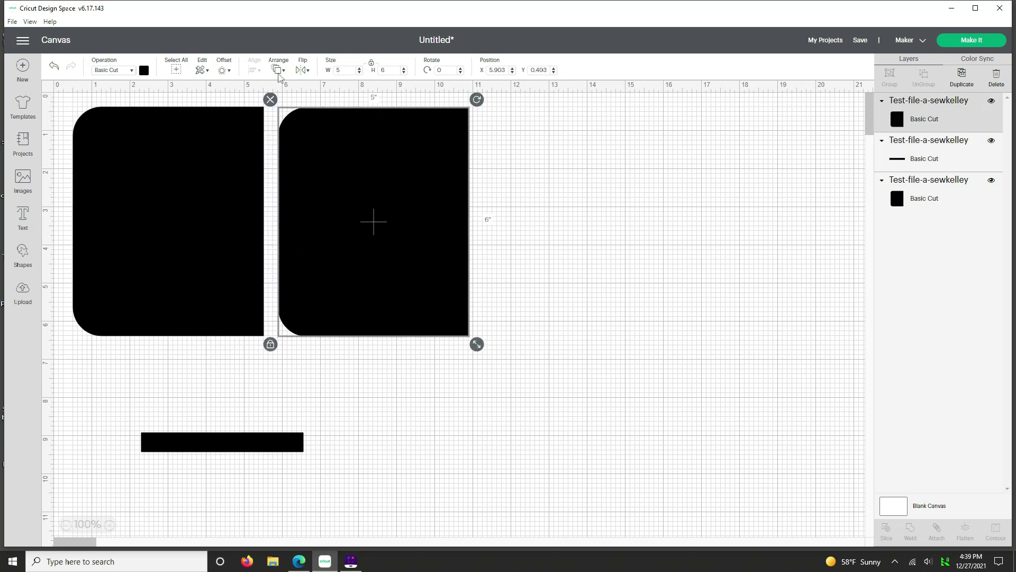
left_click(299, 73)
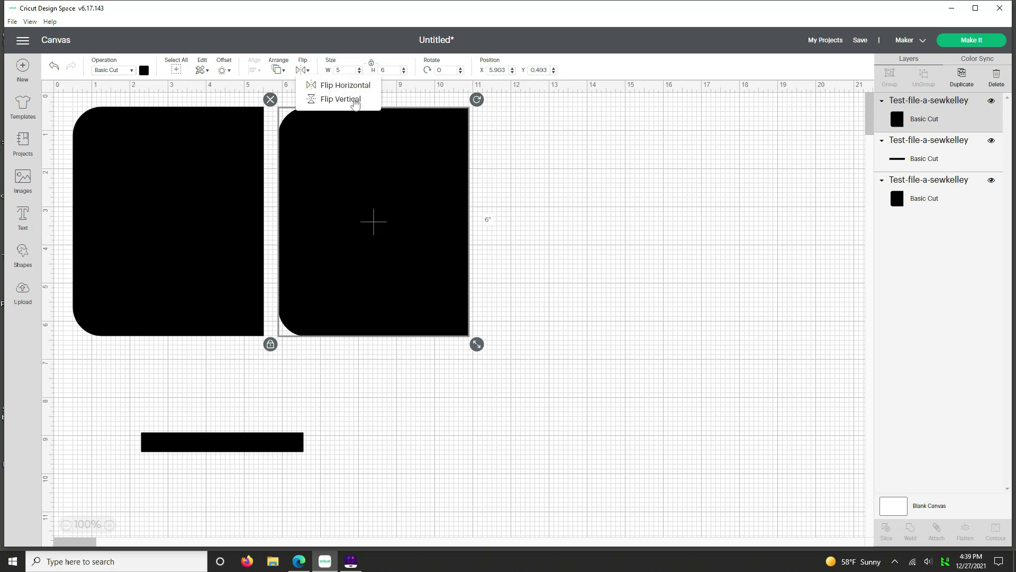
left_click(349, 86)
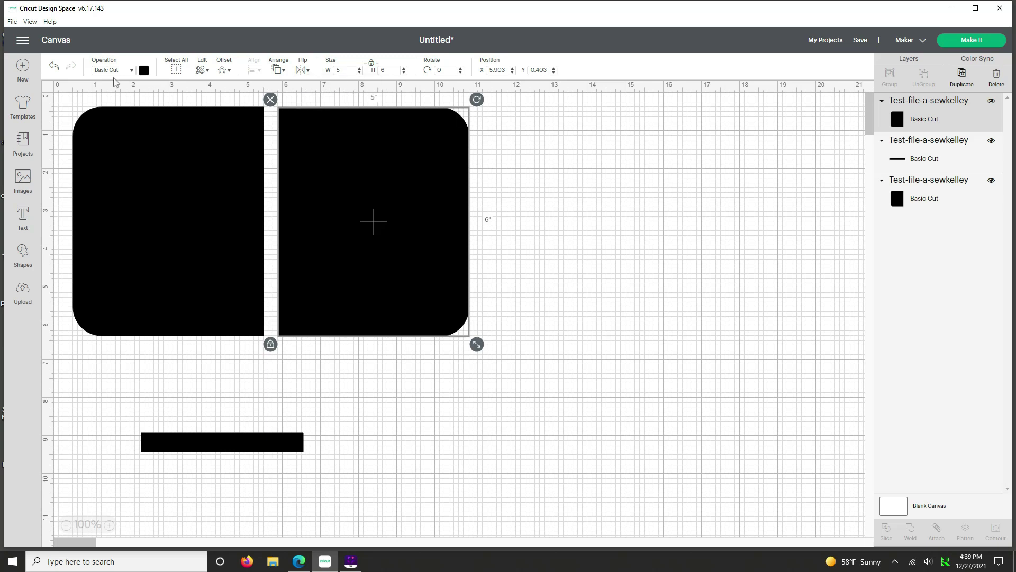
left_click(145, 72)
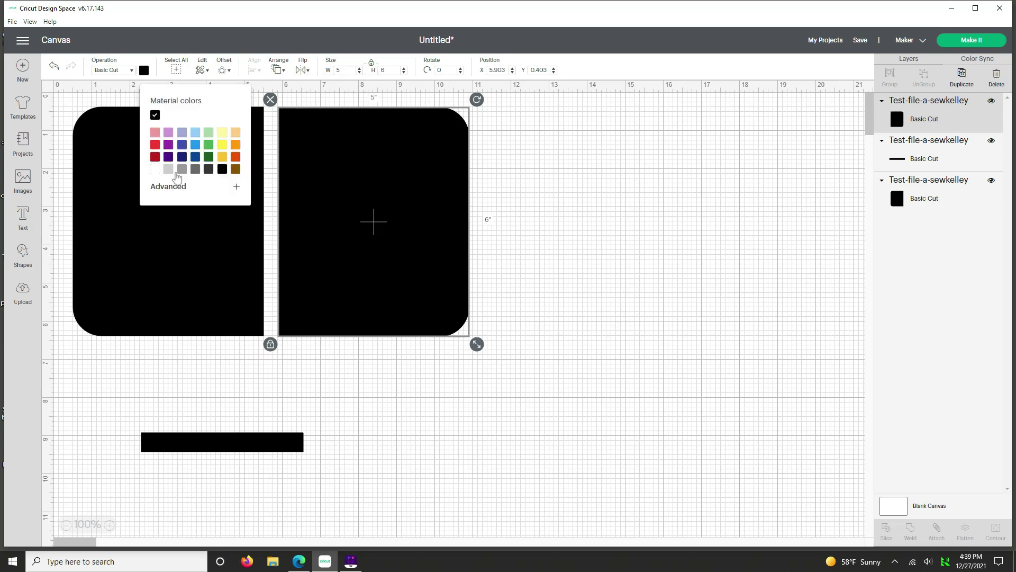
left_click(169, 170)
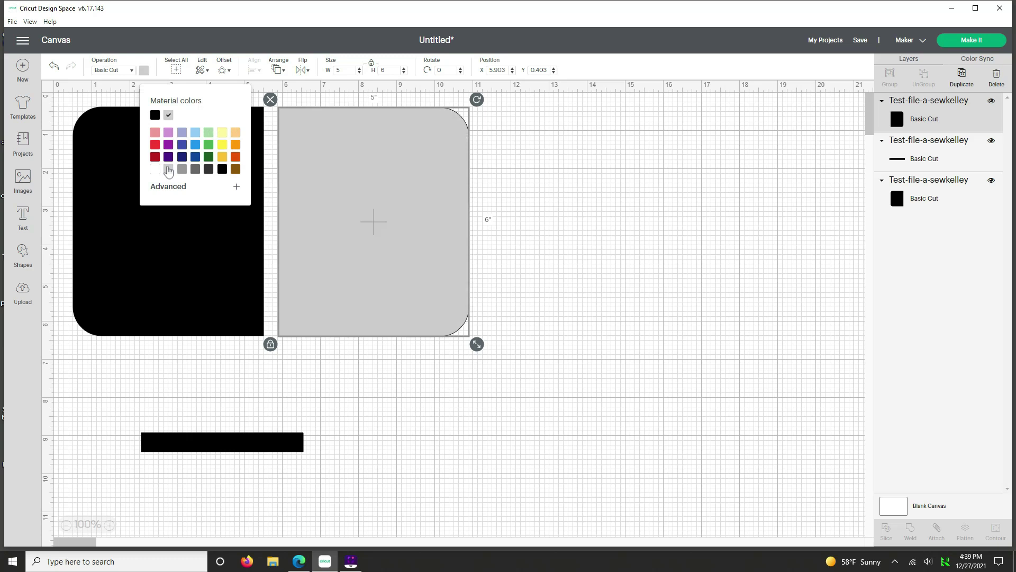
left_click(345, 366)
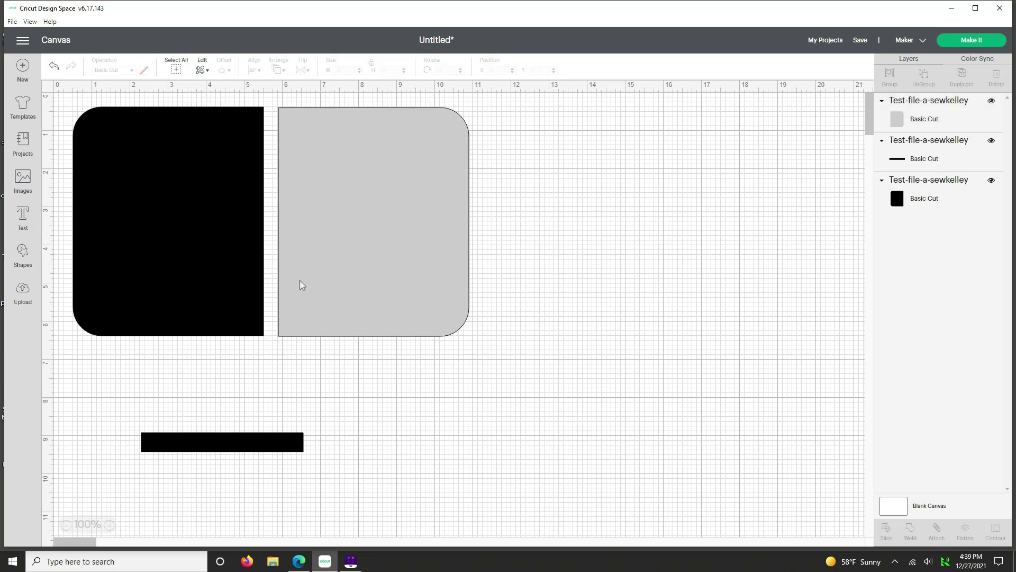
Push the grey copy against the black panel, select both, and apply Align Top
left_click_drag(294, 280, 284, 285)
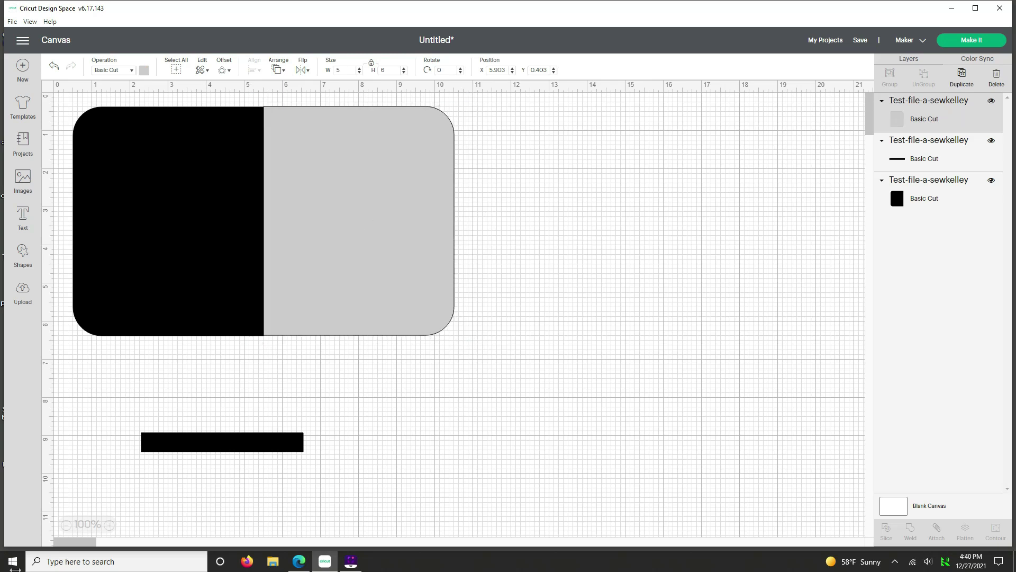
left_click(109, 525)
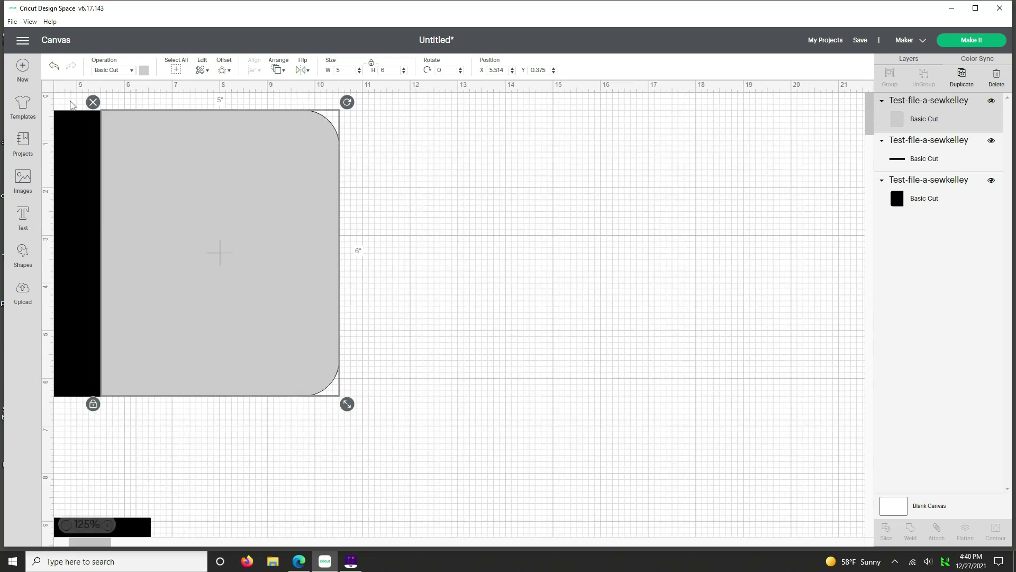
left_click_drag(65, 99, 127, 136)
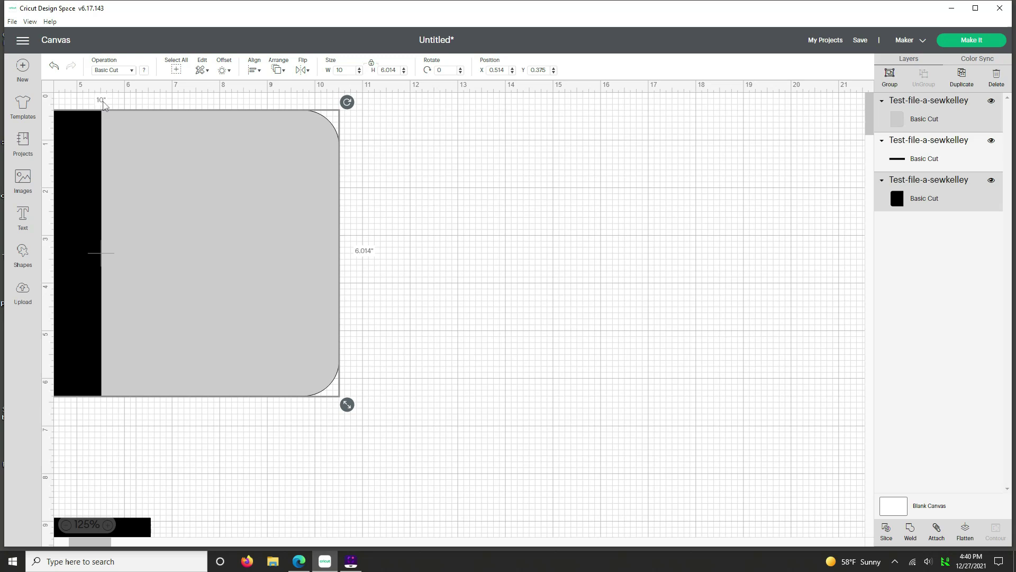
left_click(252, 70)
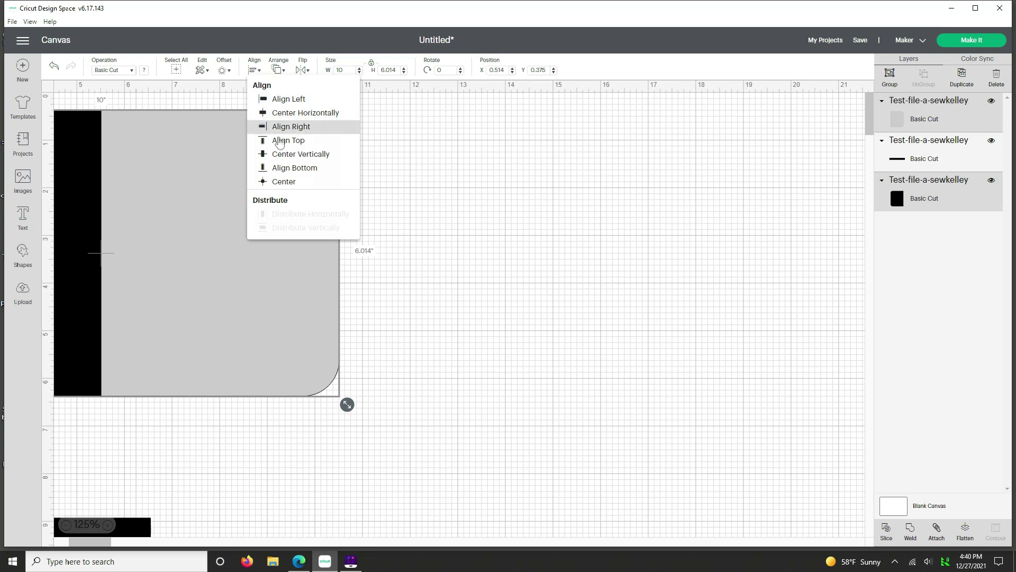
left_click(281, 141)
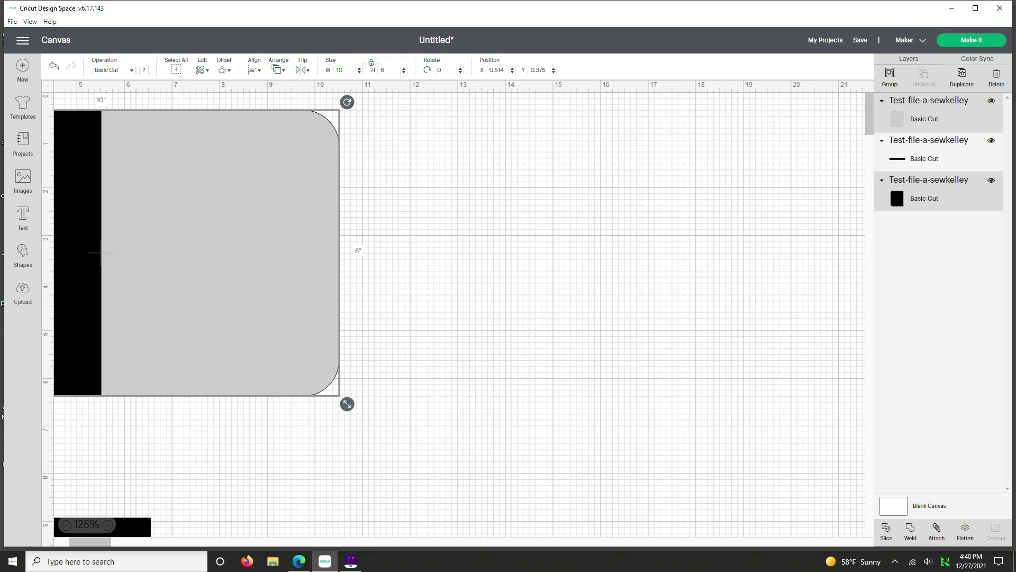
Weld the two halves into one 10×6 in shape, bring it onto the canvas, and fill it pale yellow
left_click(910, 531)
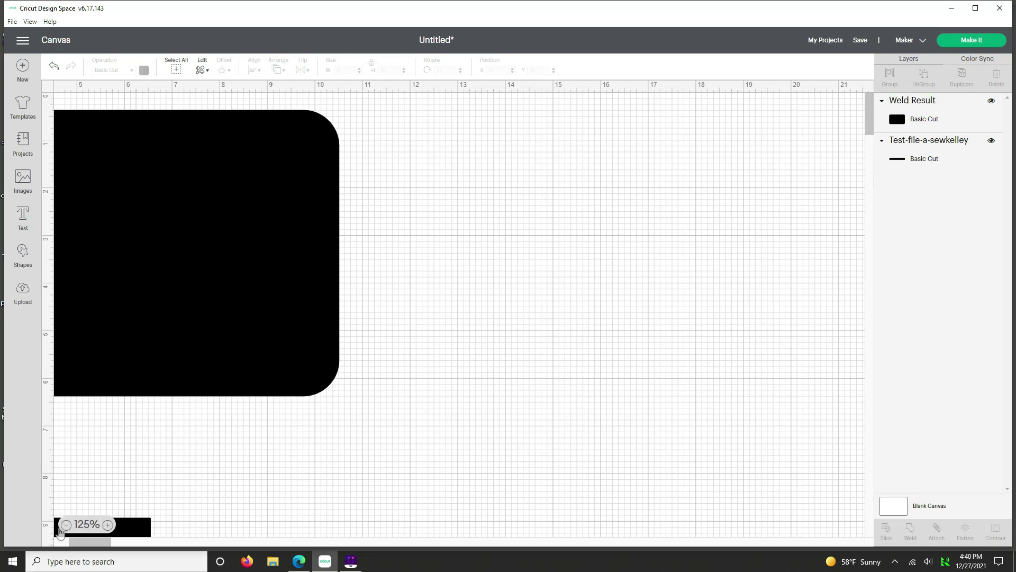
left_click(66, 525)
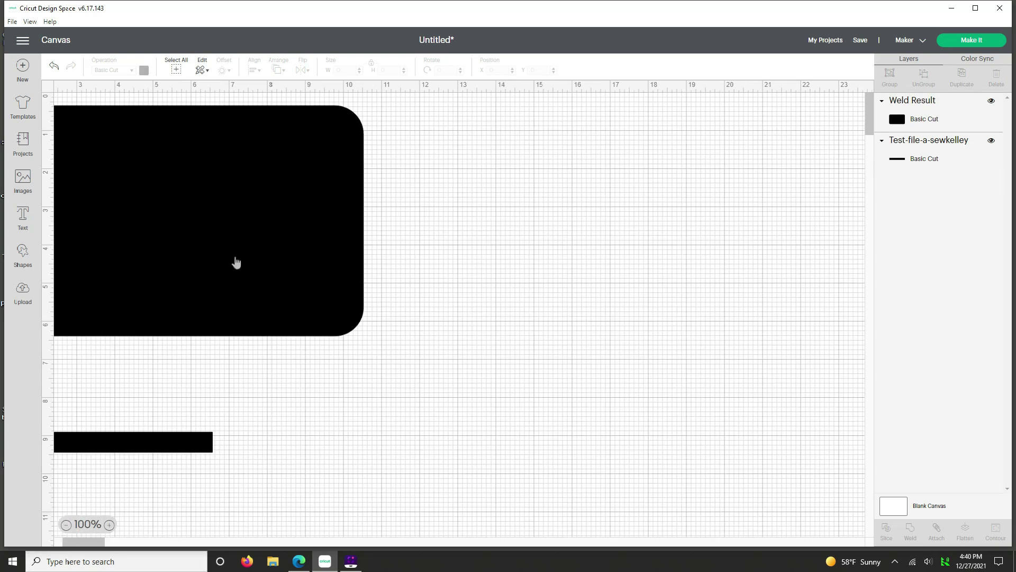
left_click(296, 261)
left_click_drag(295, 261, 318, 236)
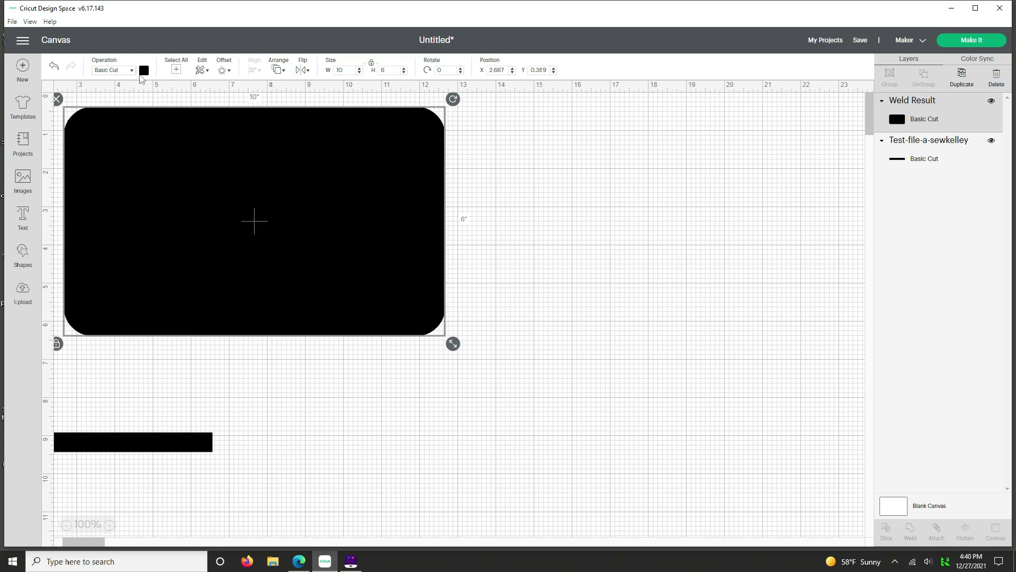
left_click(144, 71)
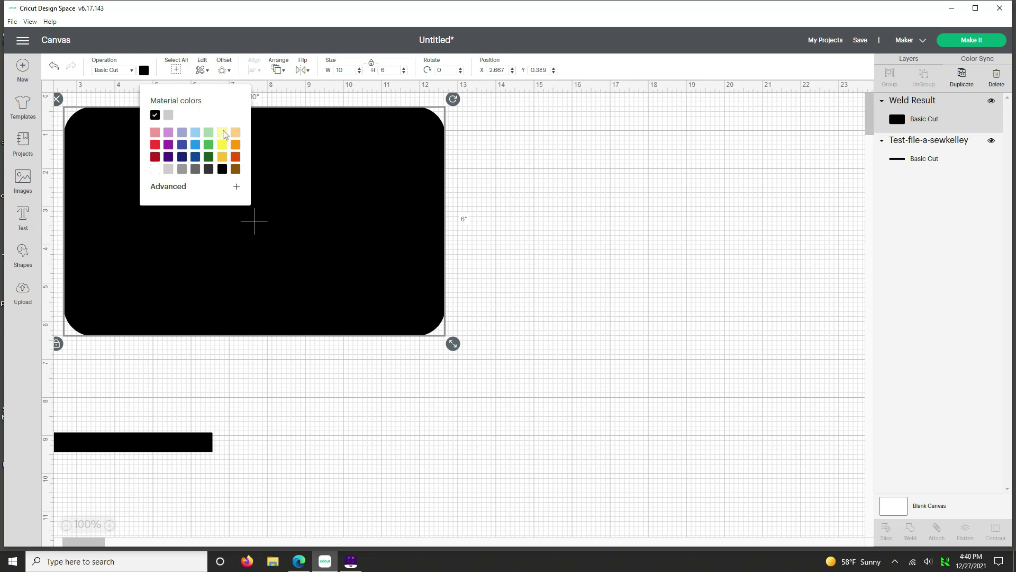
left_click(222, 133)
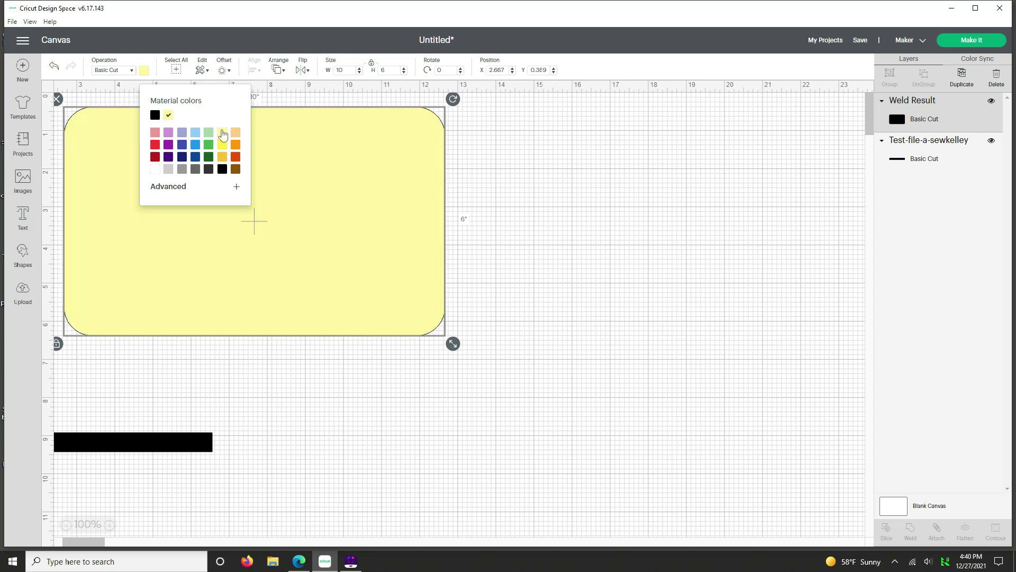
Move the black bar below the yellow shape and unlock proportions to widen it to 8.5 in
left_click(111, 449)
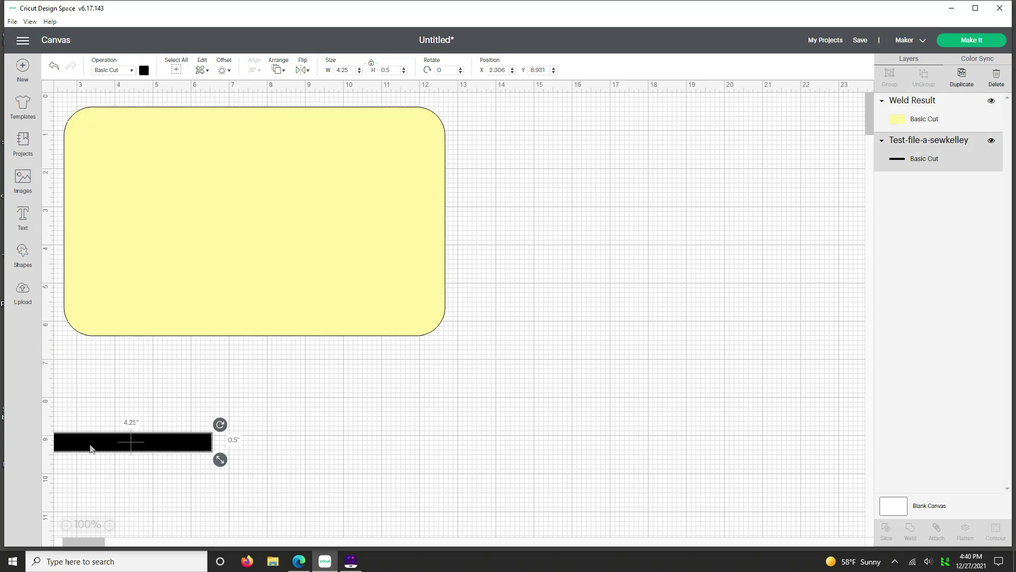
left_click_drag(91, 447, 278, 420)
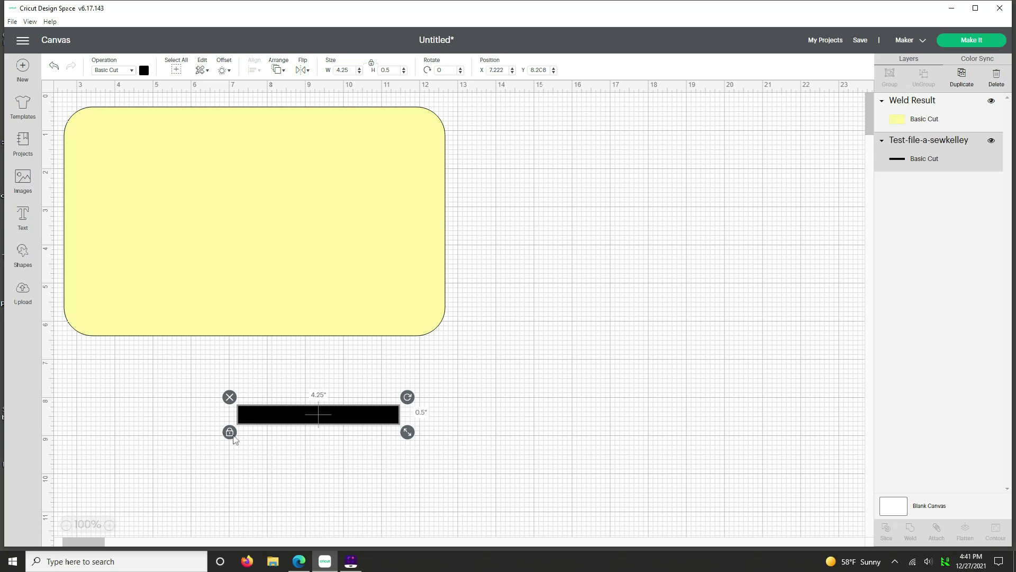
left_click(228, 433)
left_click(347, 71)
type("8")
key("Return")
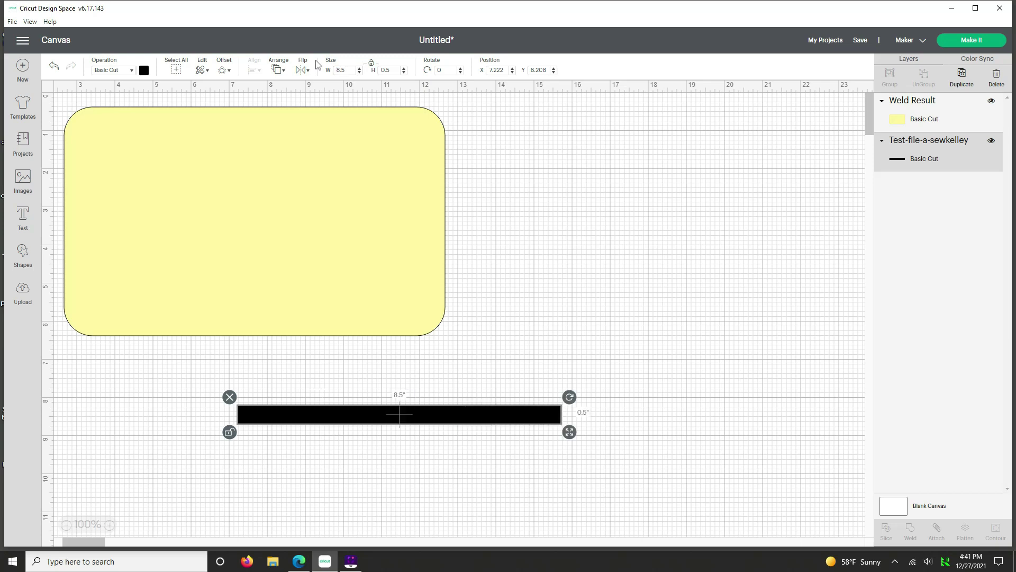
left_click(224, 365)
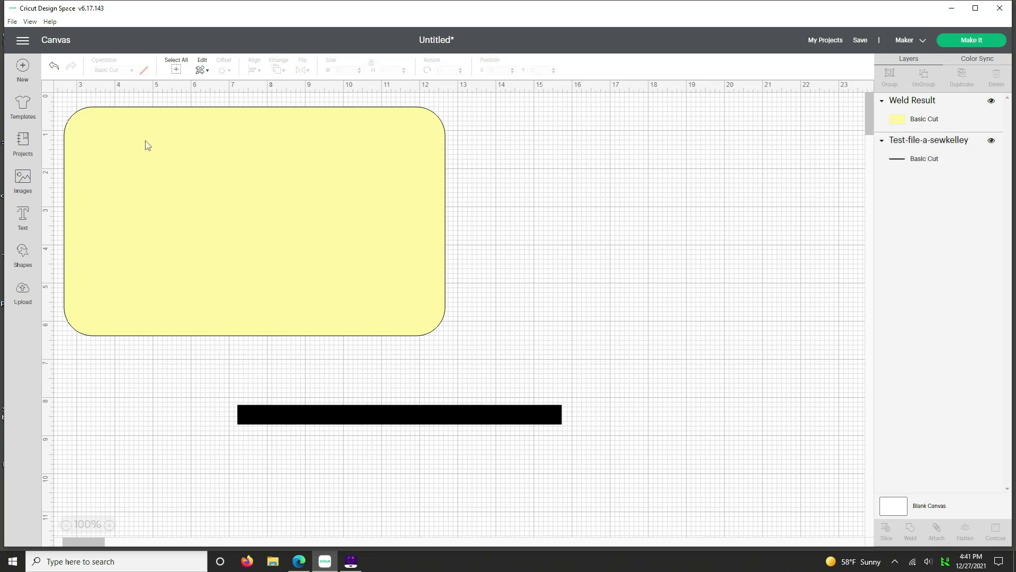
Move the yellow 10×6 in panel to position X 0, Y 0 at the canvas's top-left
left_click(126, 159)
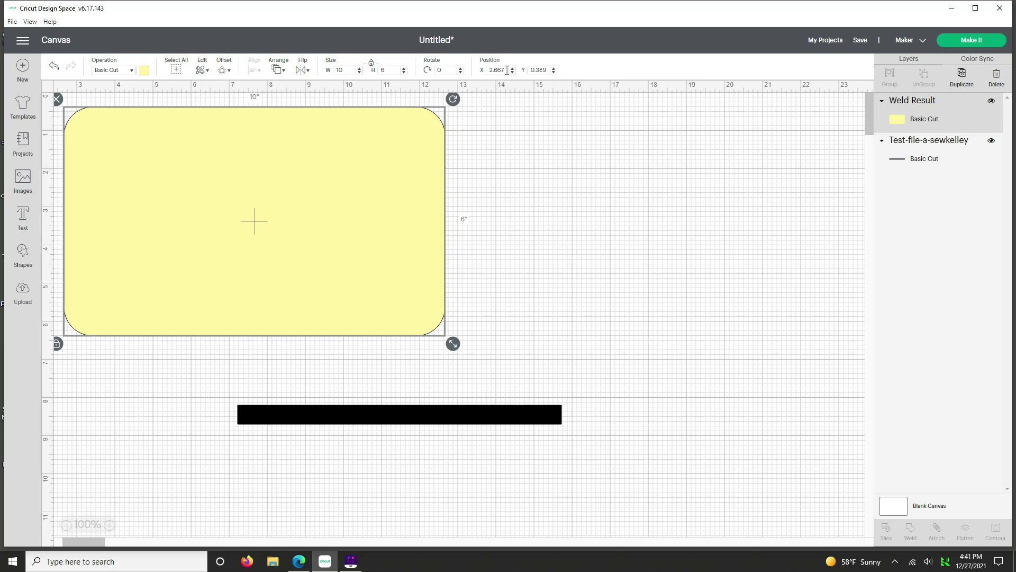
left_click_drag(507, 69, 480, 66)
type("0")
key("Tab")
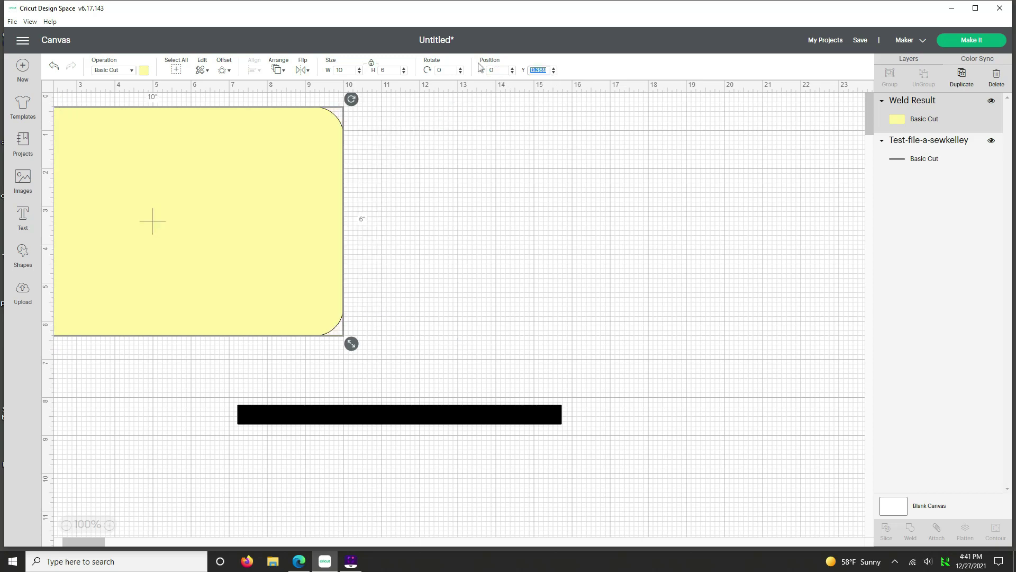
type("0")
key("Return")
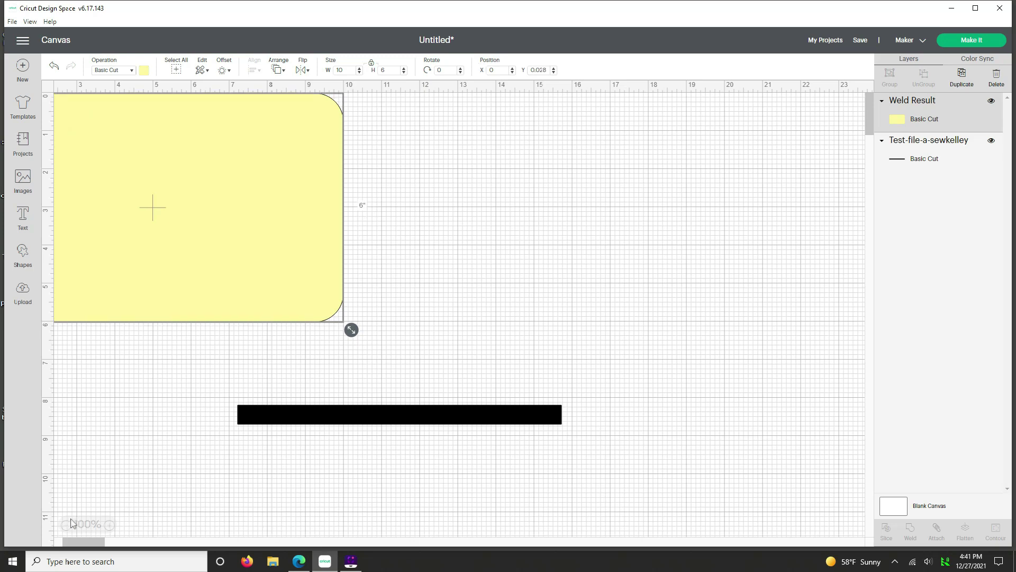
left_click(72, 546)
Drag the black slot bar onto the yellow panel and send it to the front
left_click_drag(72, 546, 62, 544)
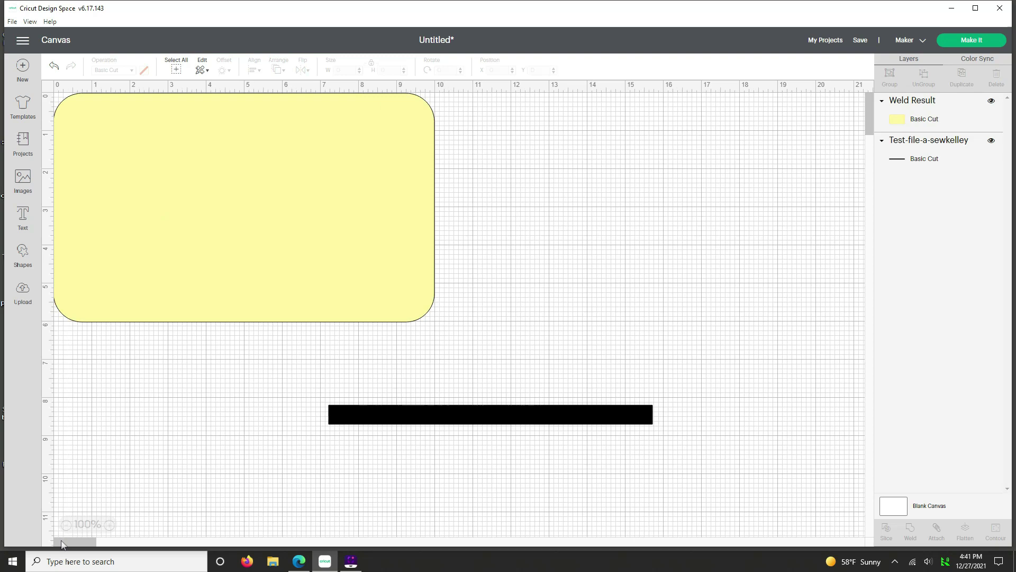
left_click(360, 417)
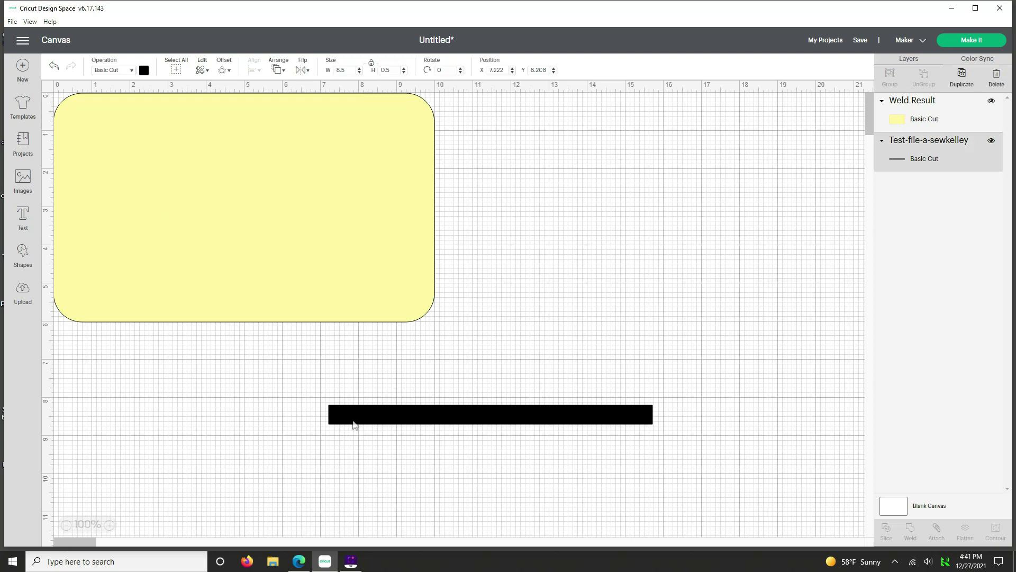
left_click(356, 422)
left_click_drag(357, 422, 108, 143)
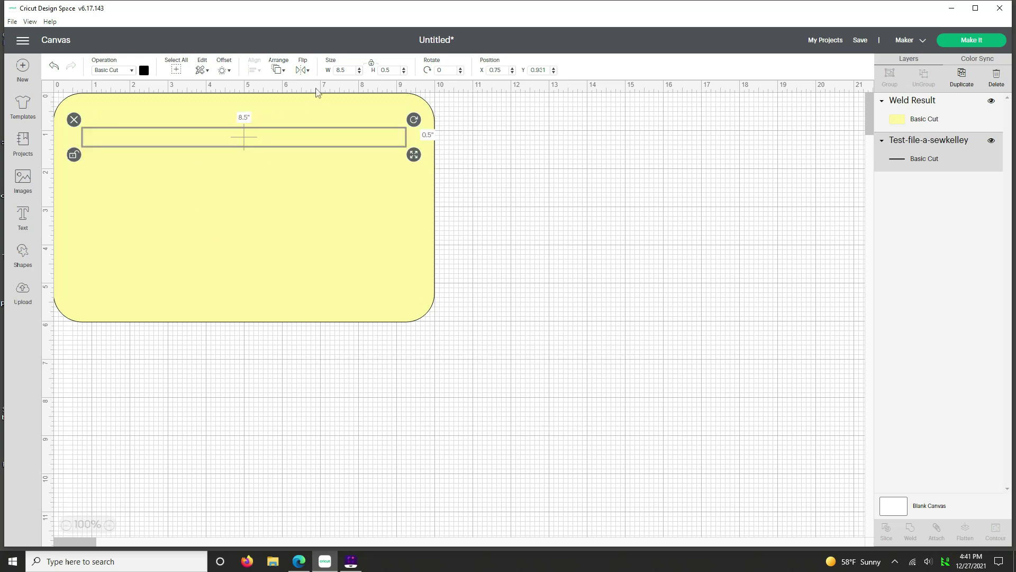
left_click(276, 69)
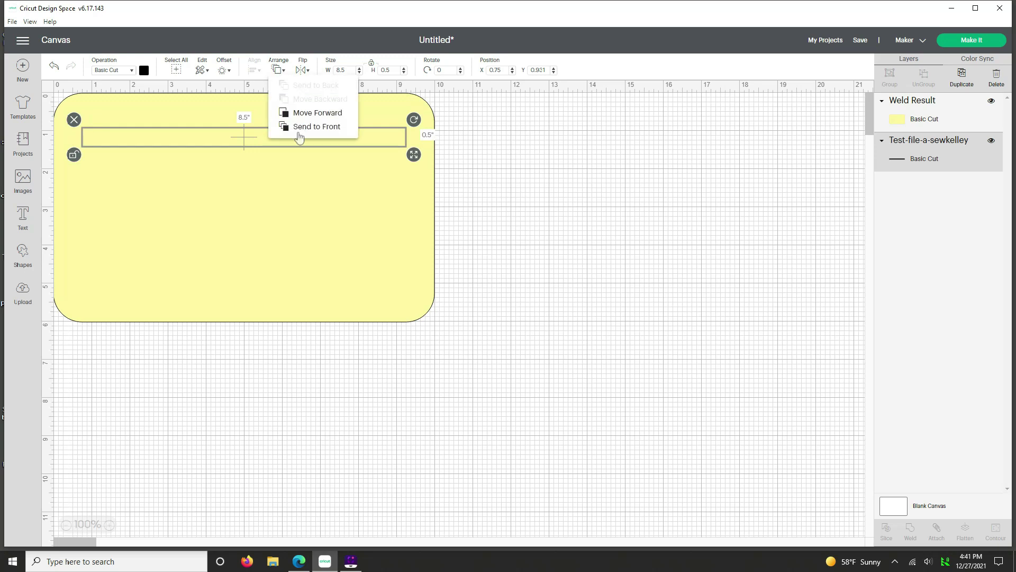
left_click(300, 127)
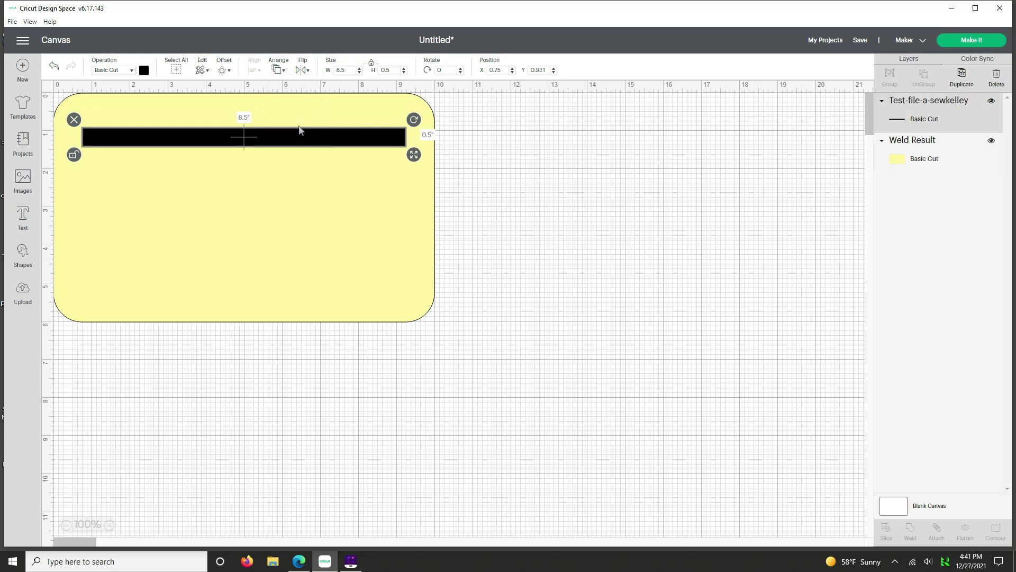
Select both shapes and center the bar horizontally on the panel
left_click(481, 159)
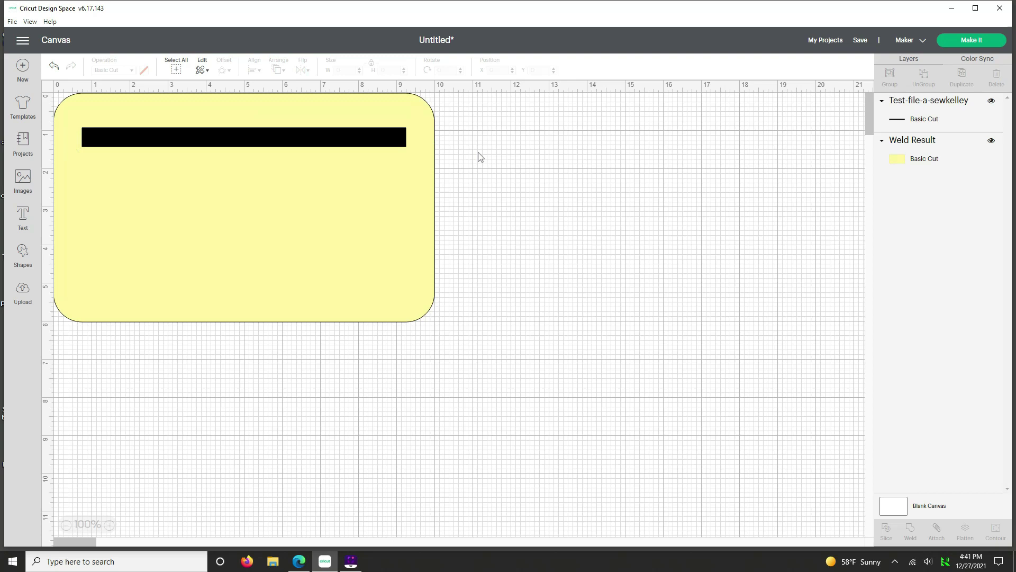
left_click_drag(479, 152, 357, 122)
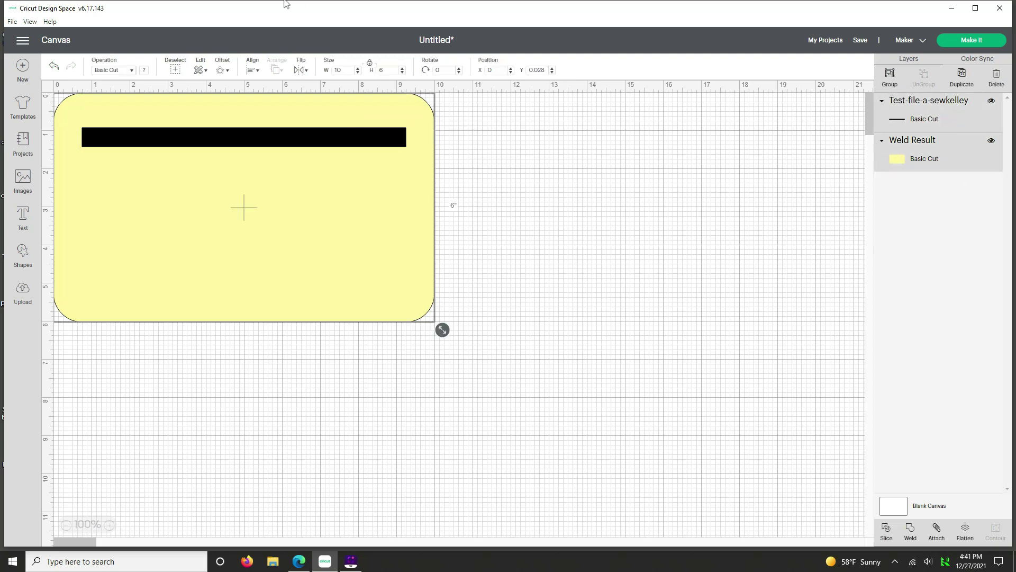
left_click(252, 69)
left_click(315, 117)
Set the black bar's vertical position to Y 1.75 in on its own
left_click(491, 196)
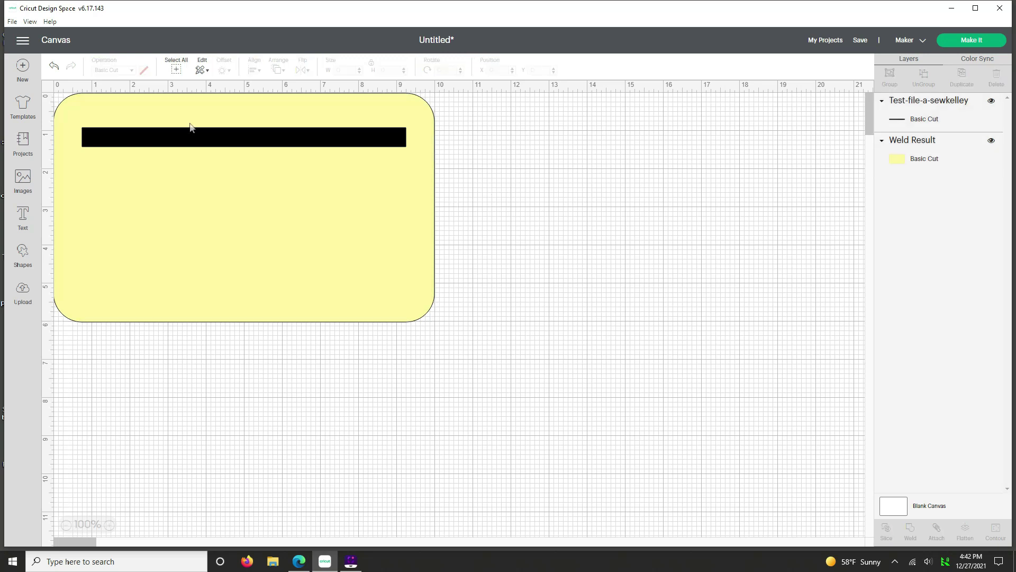
left_click(192, 144)
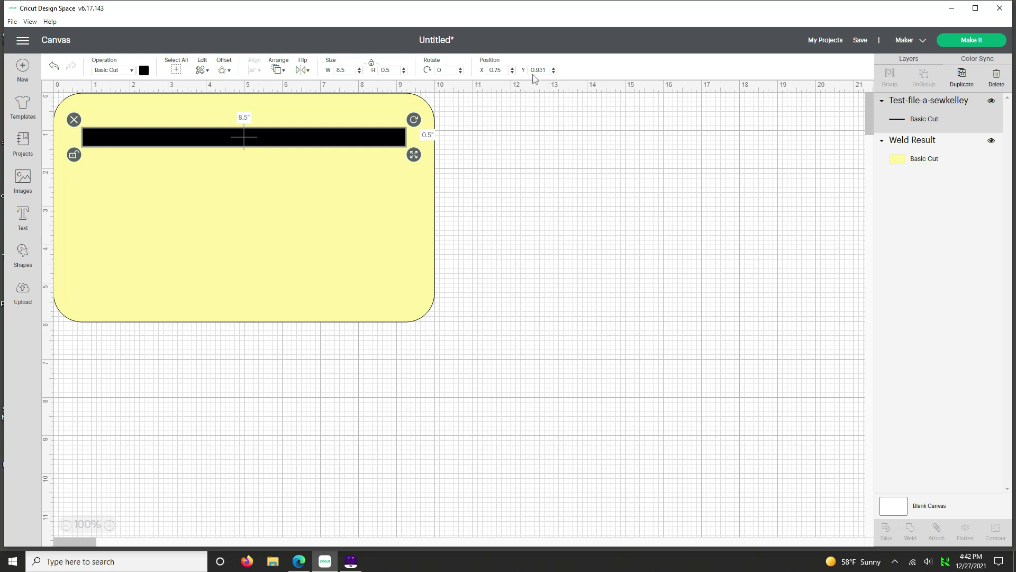
left_click_drag(531, 69, 548, 71)
type("1")
key("BackSpace")
key("BackSpace")
type(".75")
key("Return")
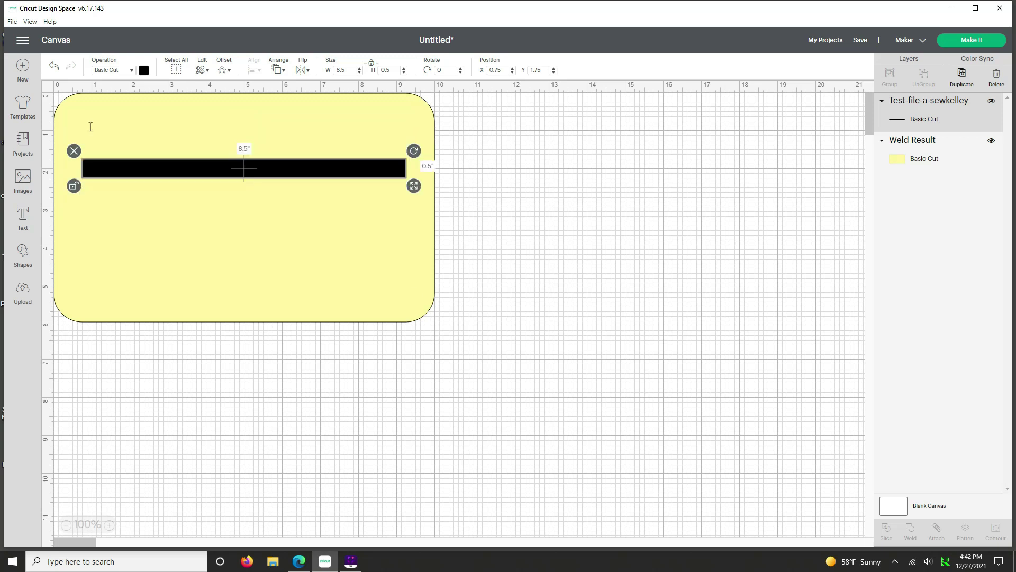
left_click(198, 376)
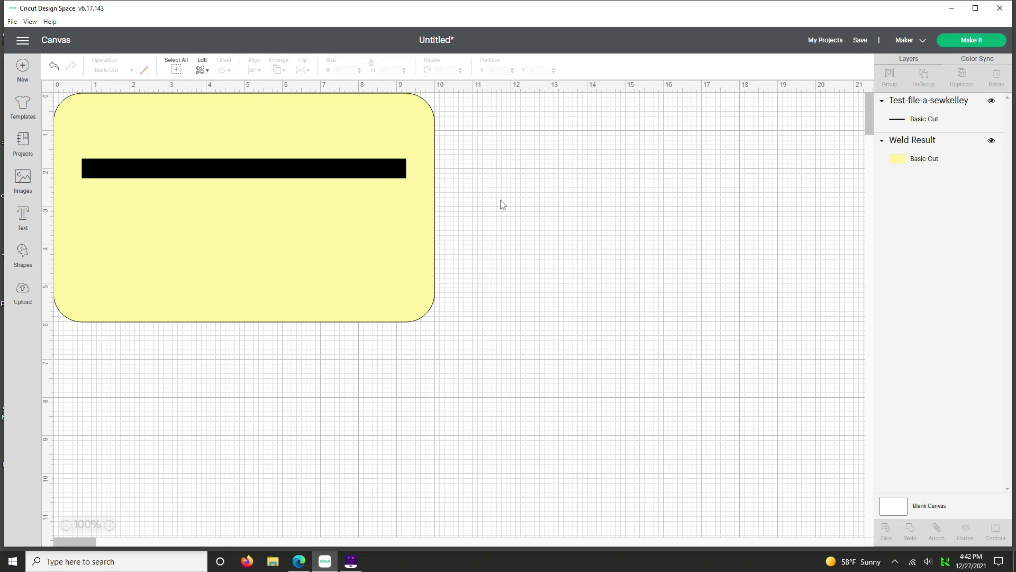
Slice the bar from the yellow panel, delete the leftover bar and outline, and return the piece top-left
left_click_drag(510, 236, 274, 110)
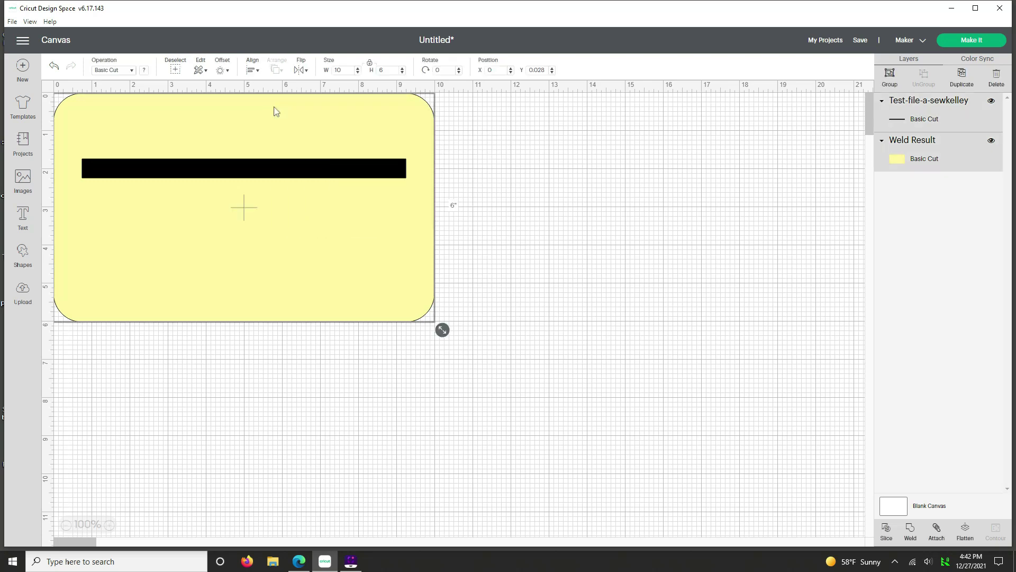
left_click(886, 532)
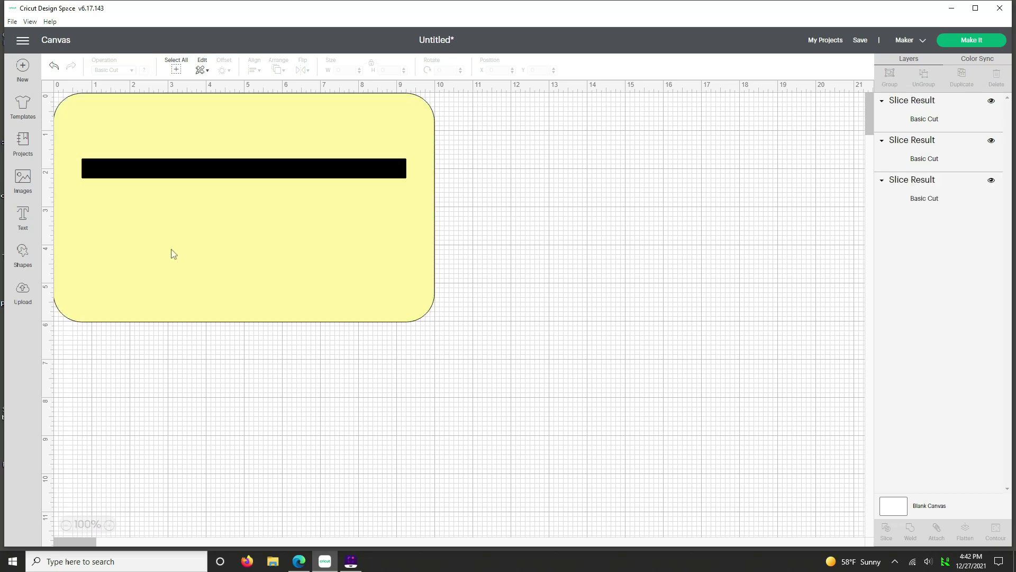
left_click_drag(251, 229, 665, 300)
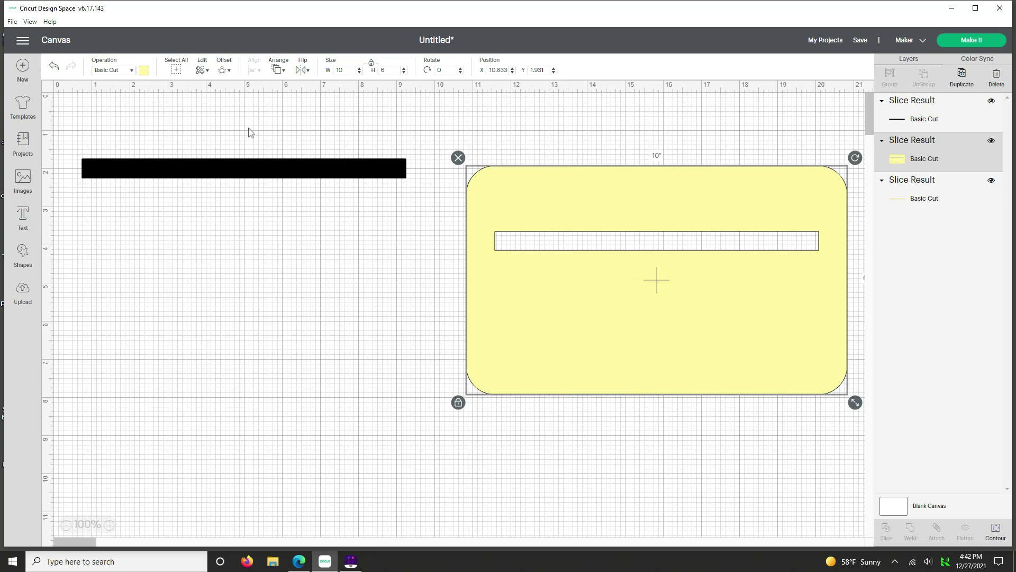
left_click_drag(218, 115, 218, 255)
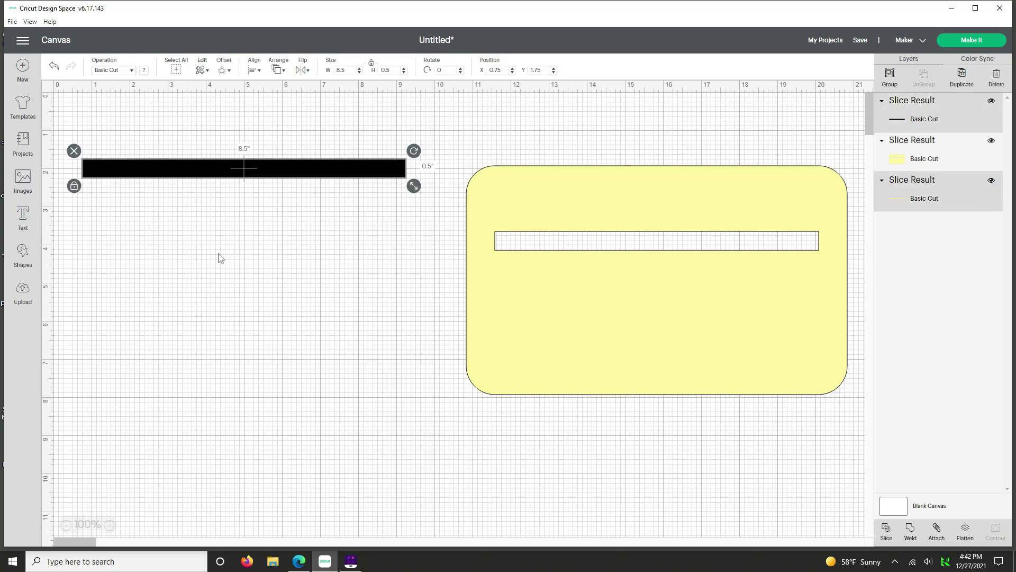
key("Delete")
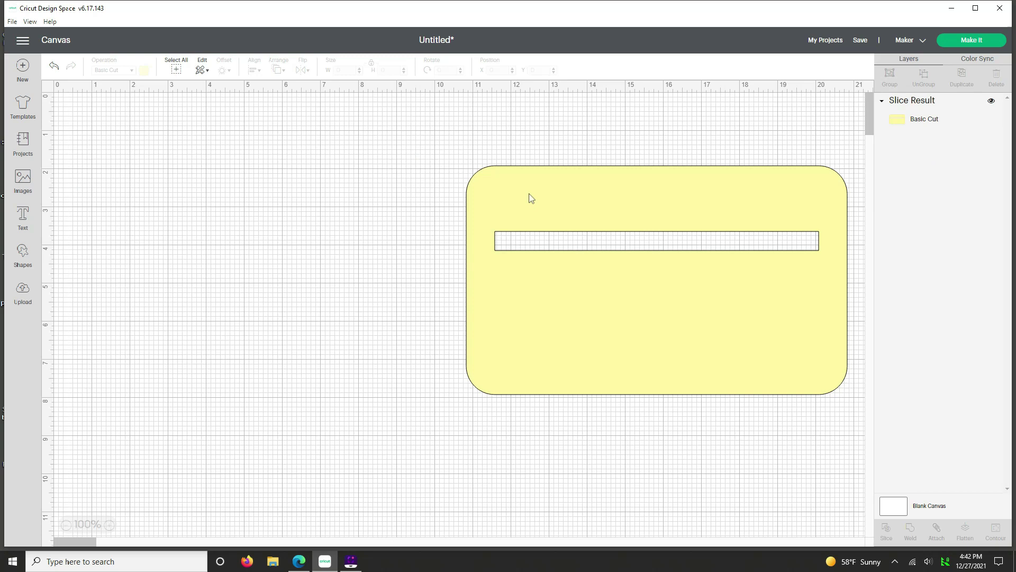
left_click_drag(531, 197, 130, 136)
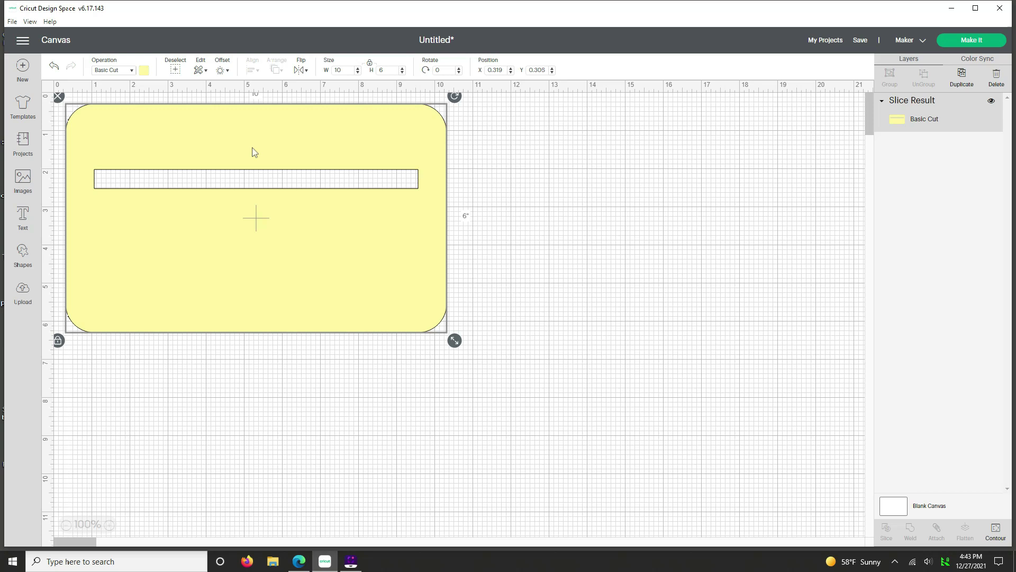
Deselect the finished slotted panel on the empty canvas
left_click(484, 233)
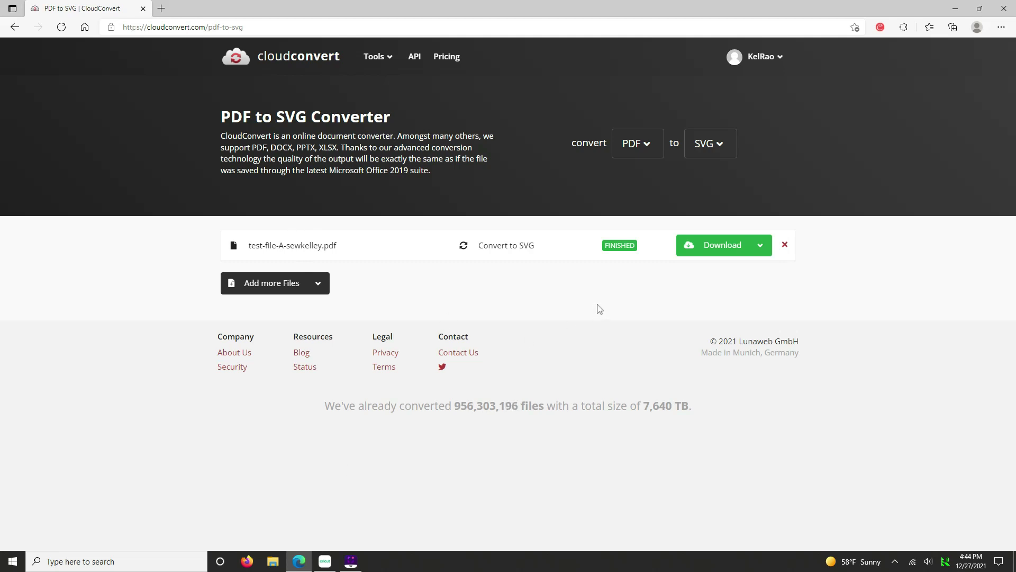
Add test-file-B-sewkelley.pdf to CloudConvert and convert it to SVG
left_click(266, 285)
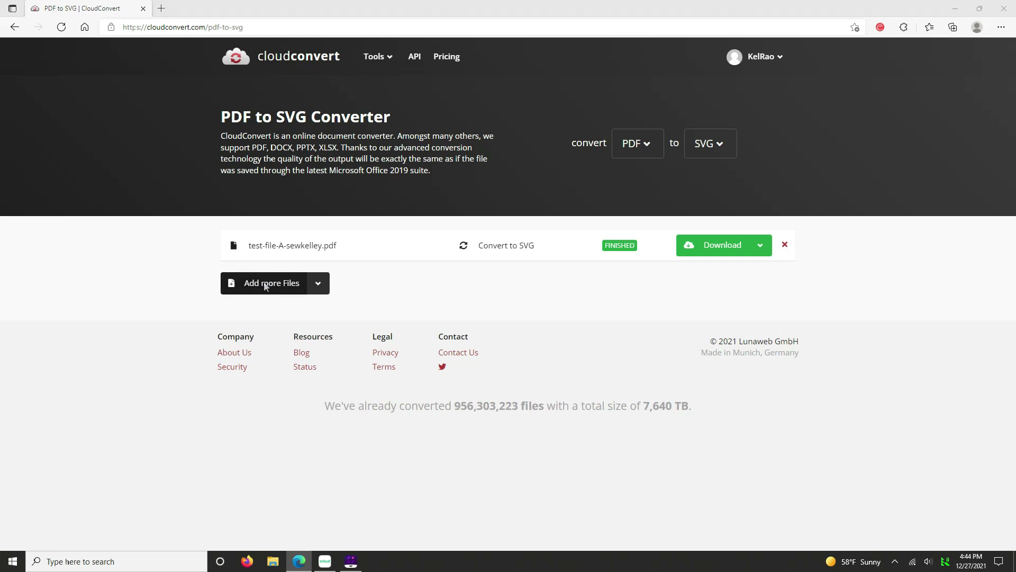
left_click(265, 284)
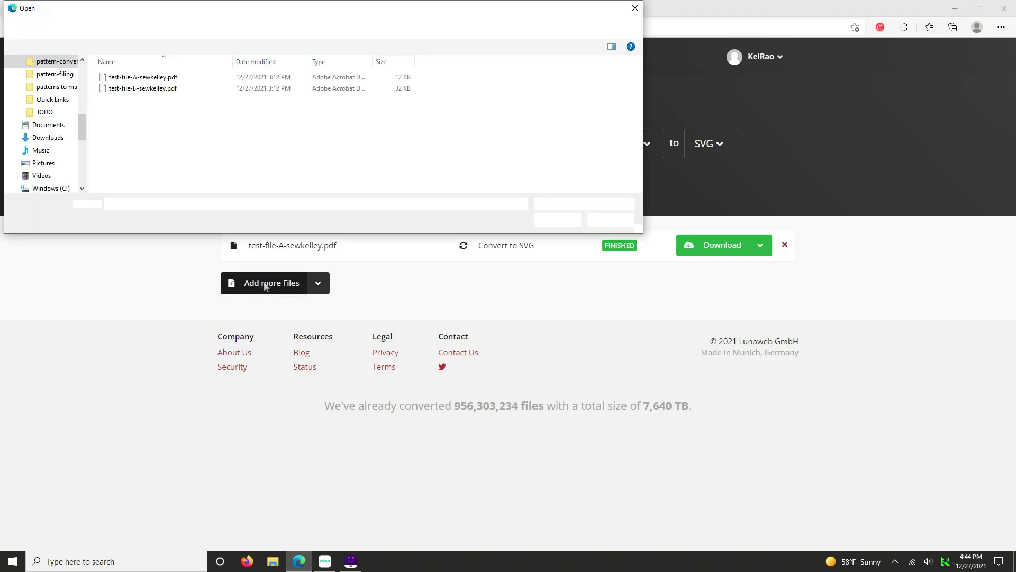
double_click(143, 89)
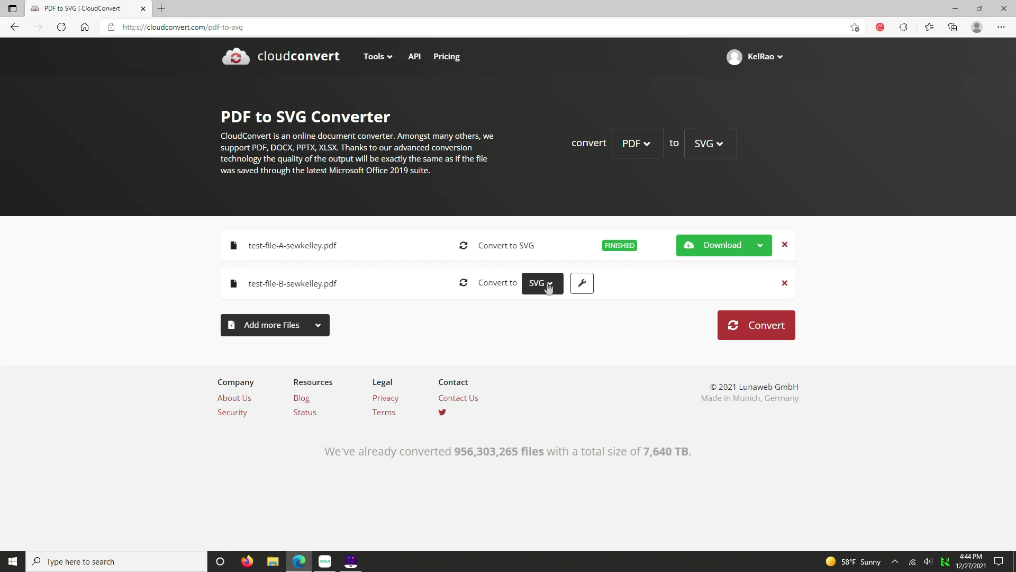
left_click(768, 329)
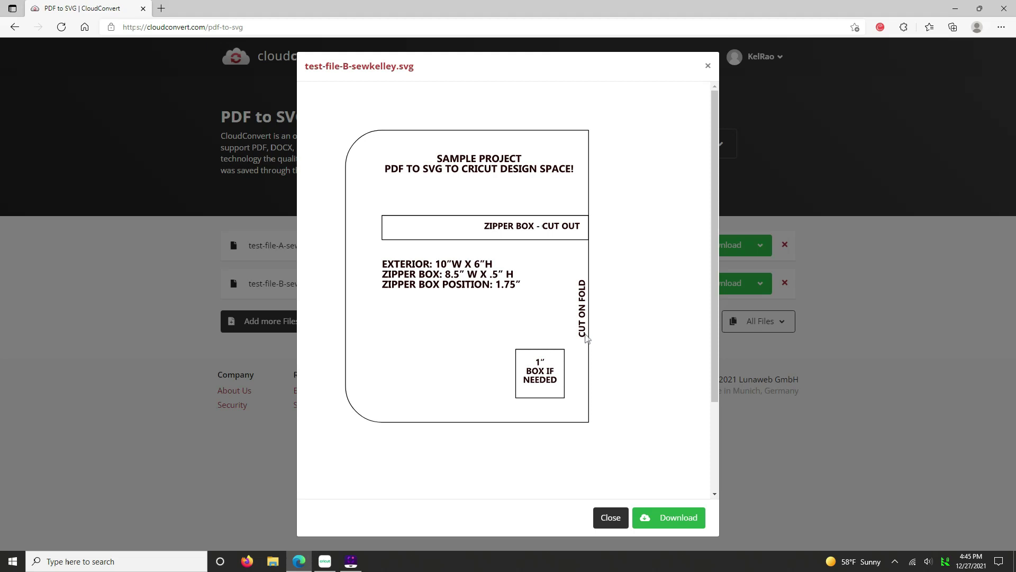
Download the converted SVG, close the preview, and close the browser
left_click(662, 524)
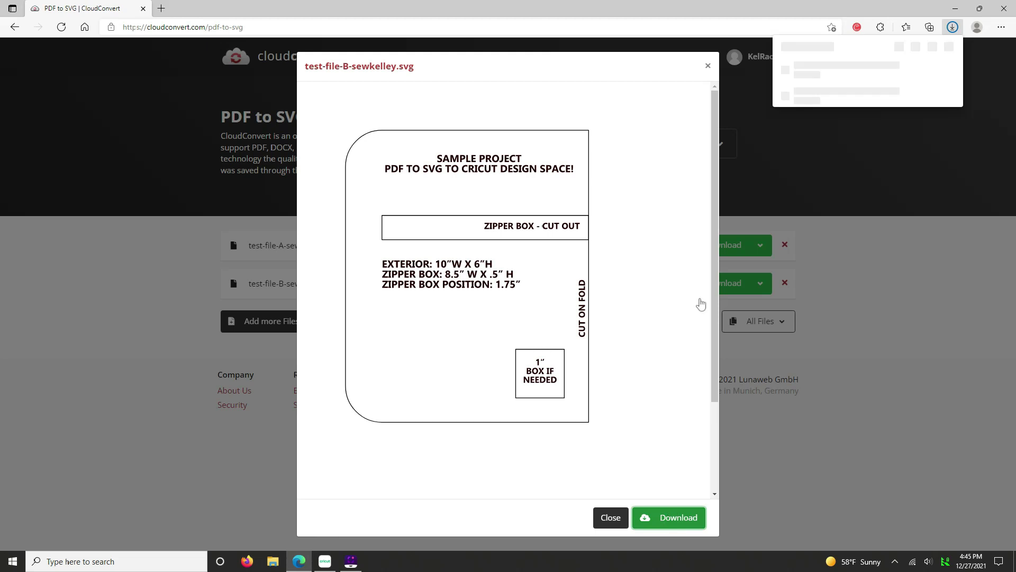
left_click(708, 66)
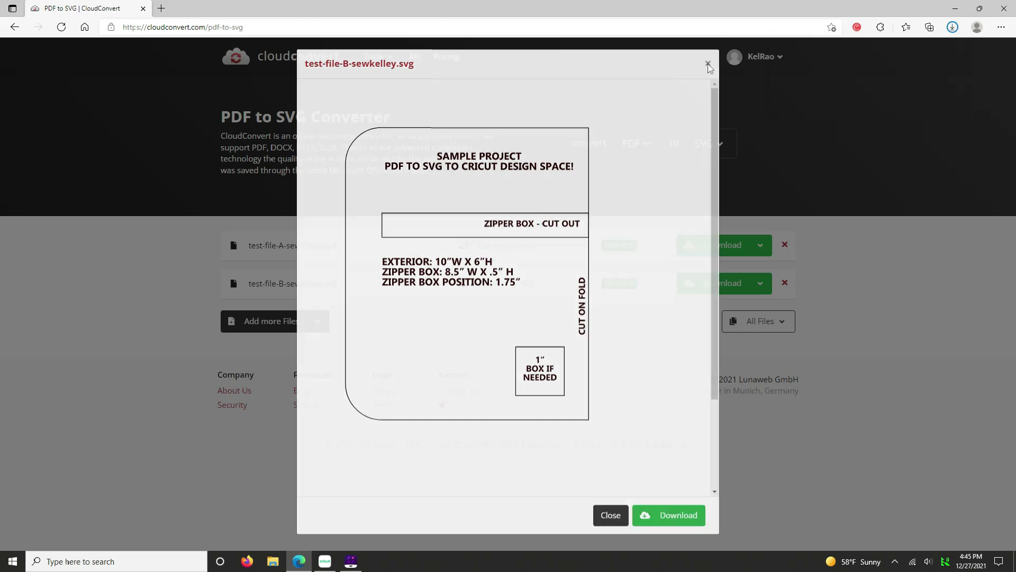
left_click(1003, 8)
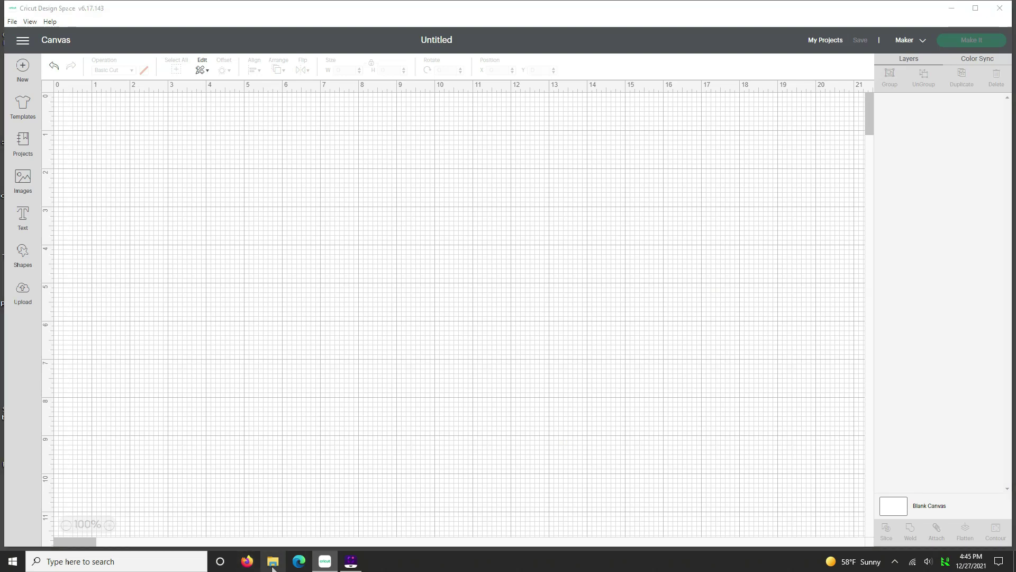
Move test-file-B-sewkelley.svg from the Downloads folder to the desktop
left_click(273, 563)
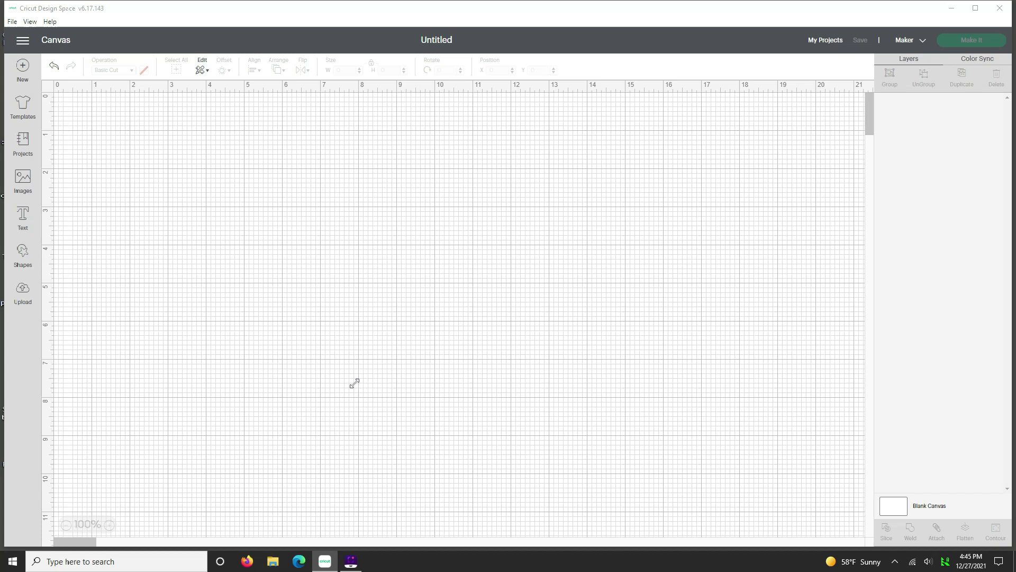
left_click(951, 8)
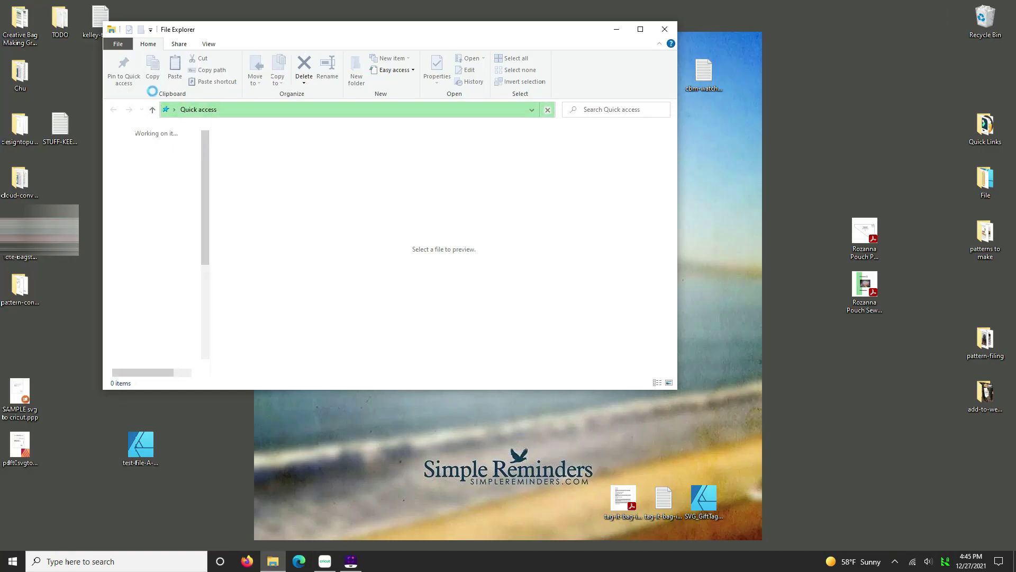
double_click(159, 155)
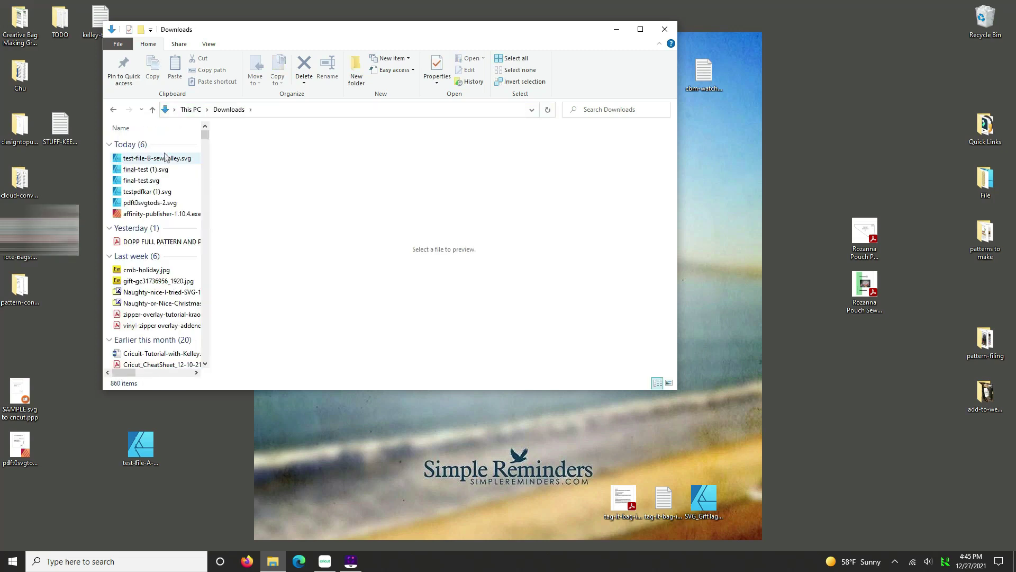
left_click_drag(141, 162, 101, 457)
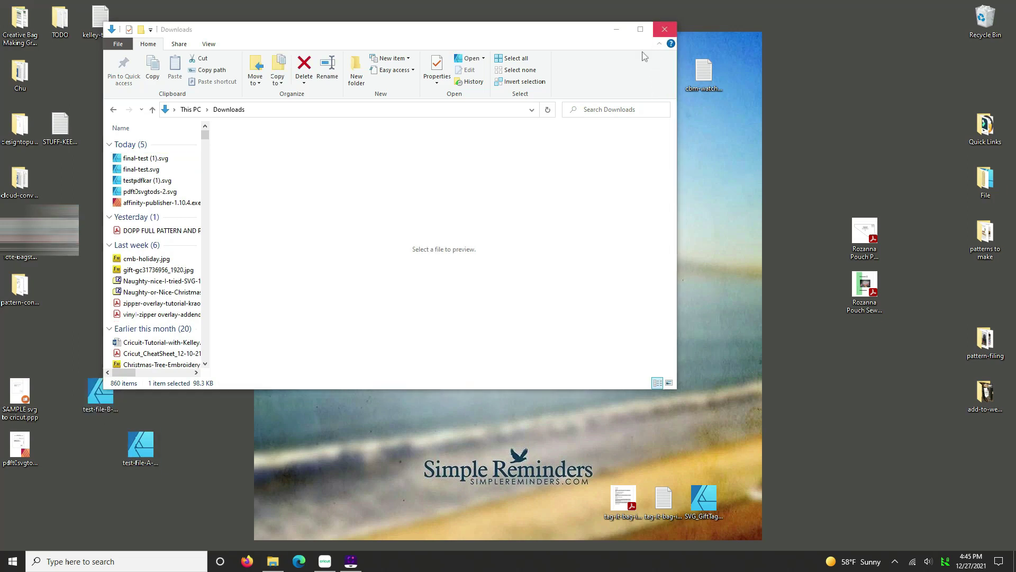
left_click(665, 30)
Upload test-file-B-sewkelley.svg into Design Space as a cut image
left_click(325, 562)
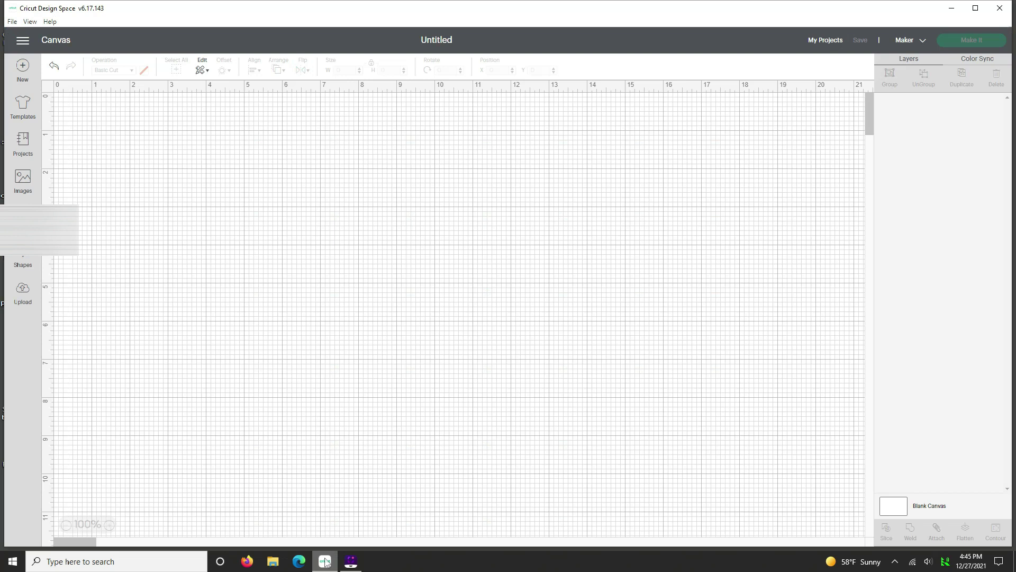
left_click(22, 295)
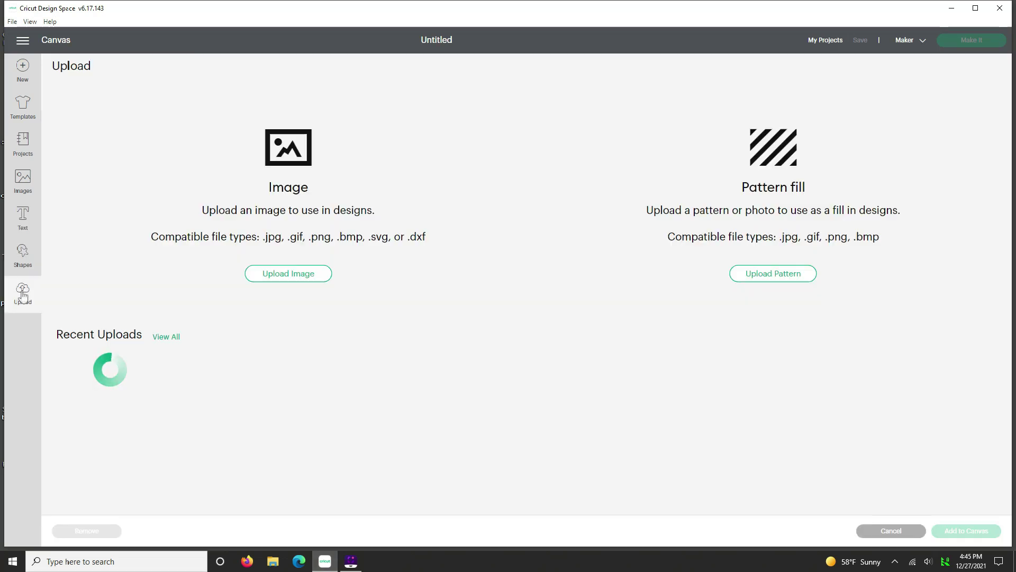
left_click(295, 275)
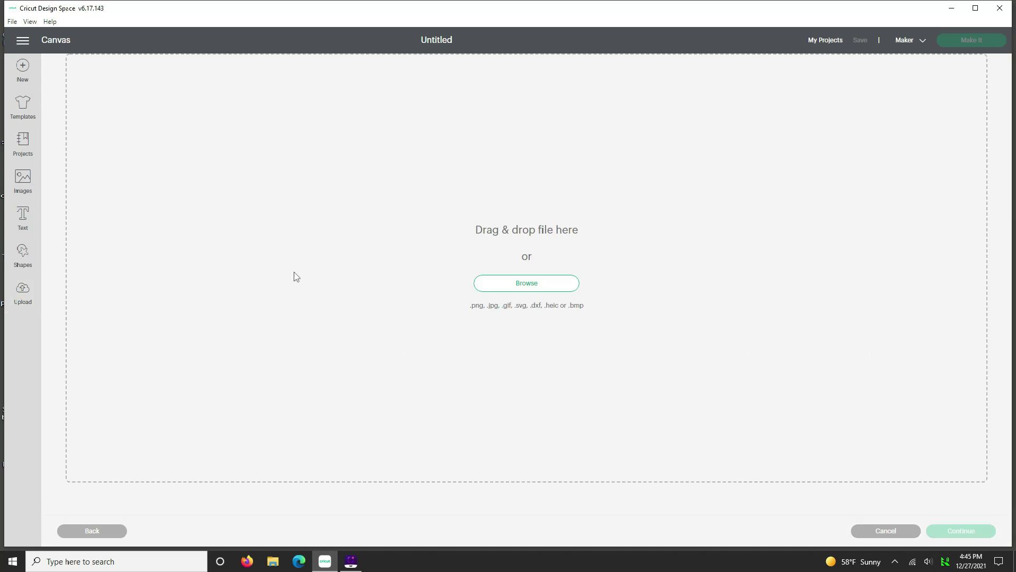
left_click(526, 285)
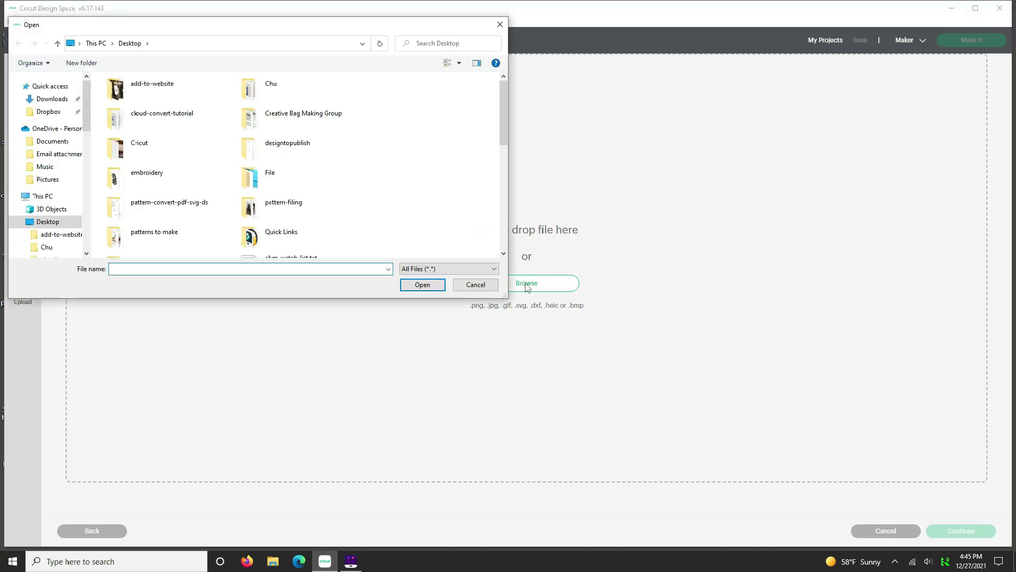
scroll(355, 222, "down", 5)
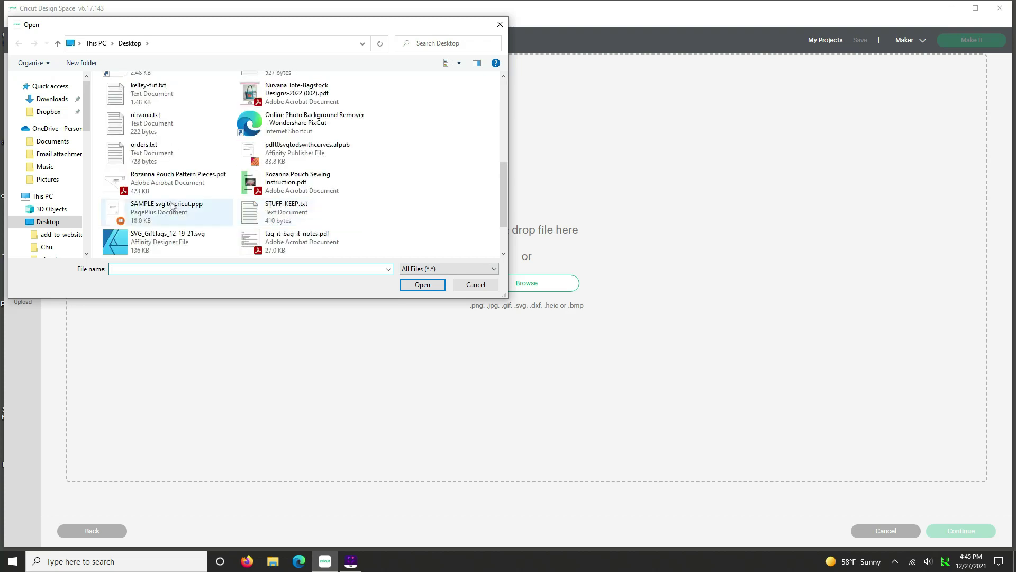
scroll(163, 233, "down", 2)
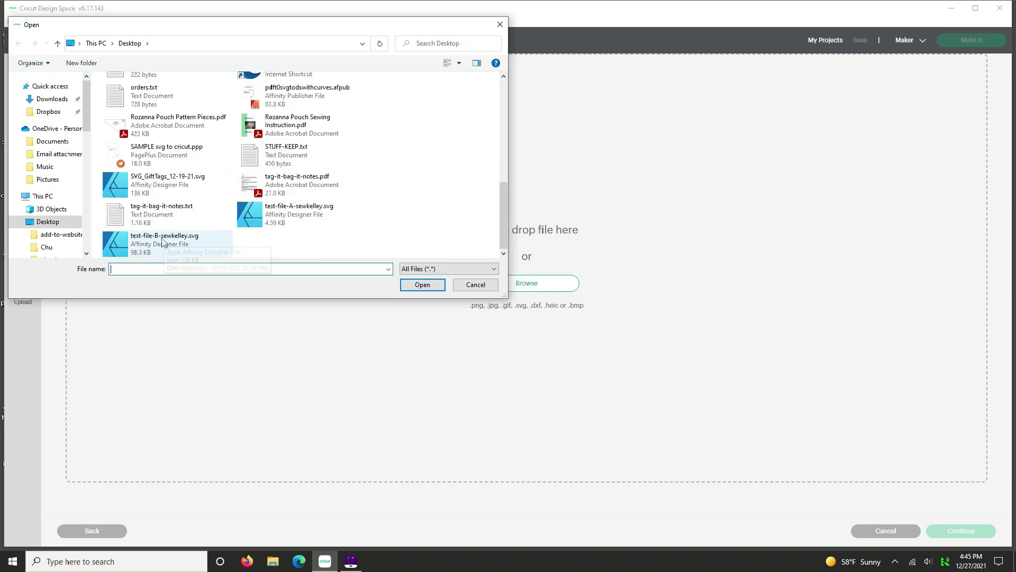
left_click(165, 239)
left_click(424, 287)
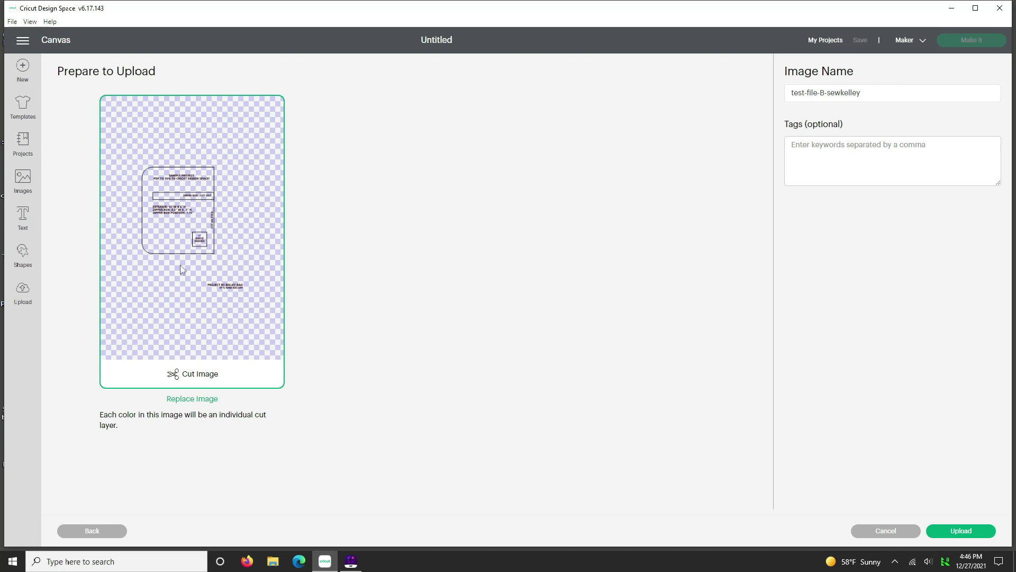
left_click(960, 530)
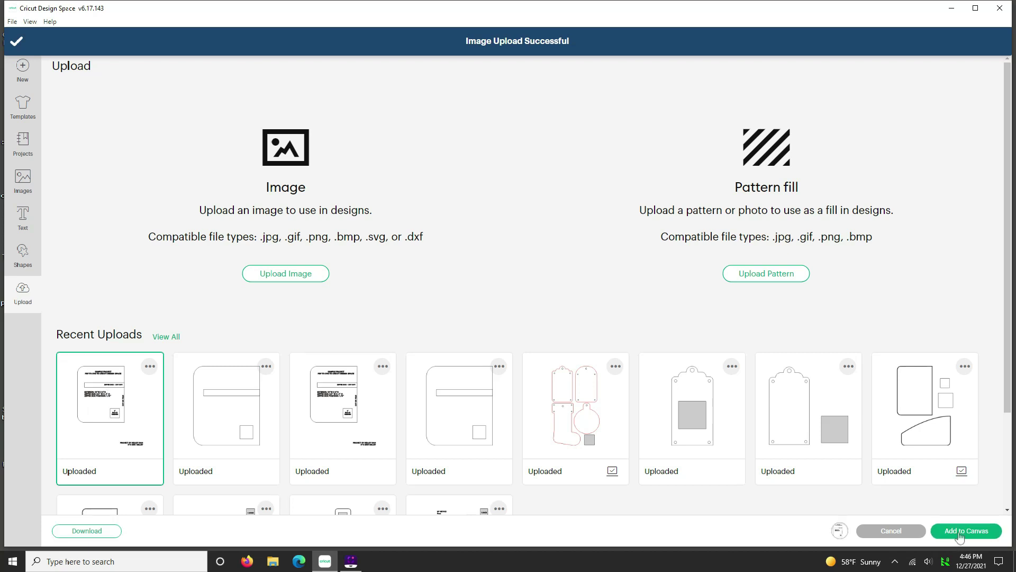
Add the uploaded test-file-B-sewkelley design to the canvas at 4.971 x 6 in
left_click(960, 536)
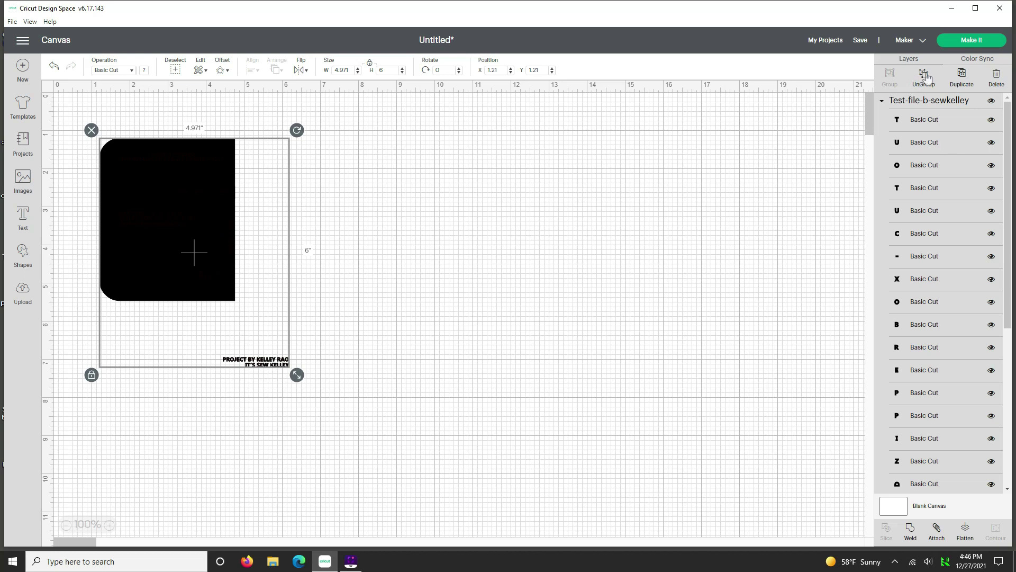
Ungroup the pattern and move the large rounded shape to the canvas's right side
left_click(925, 77)
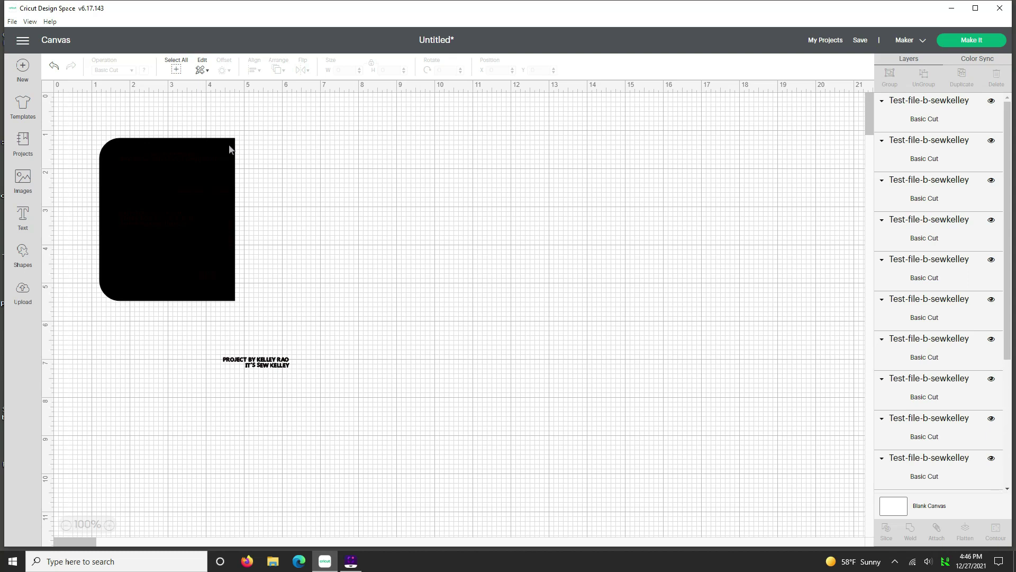
left_click(229, 159)
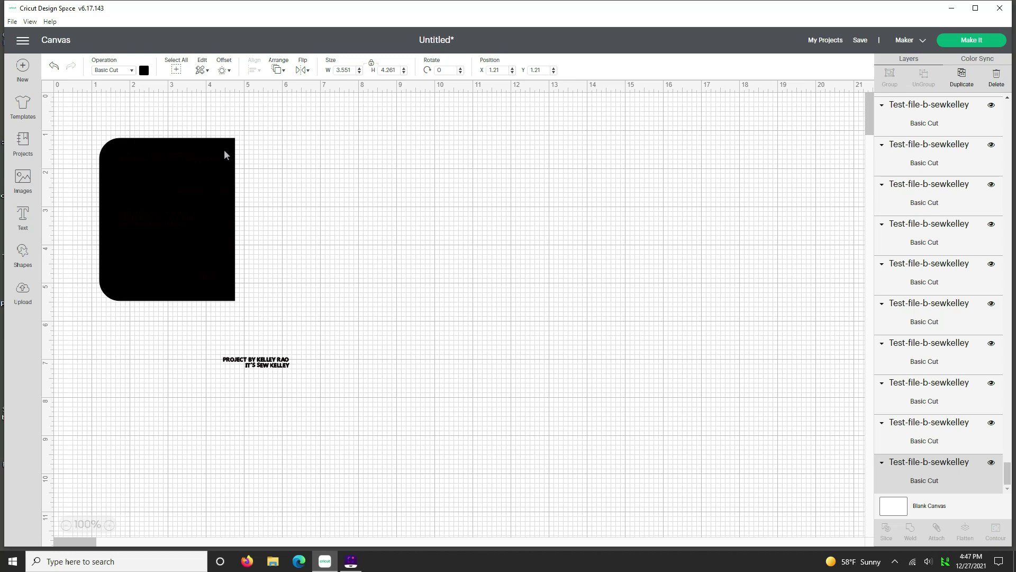
left_click_drag(223, 153, 257, 162)
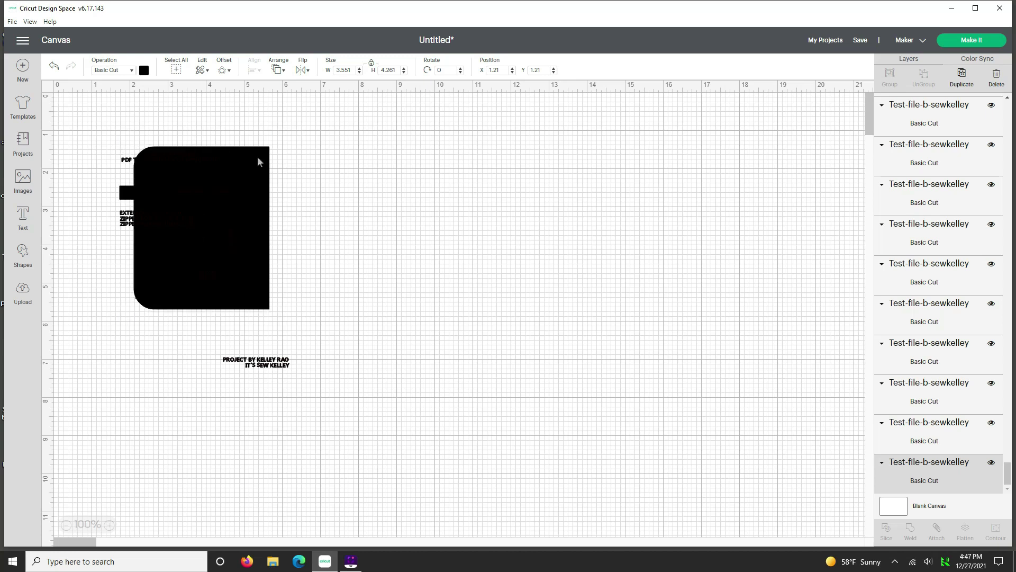
left_click(372, 150)
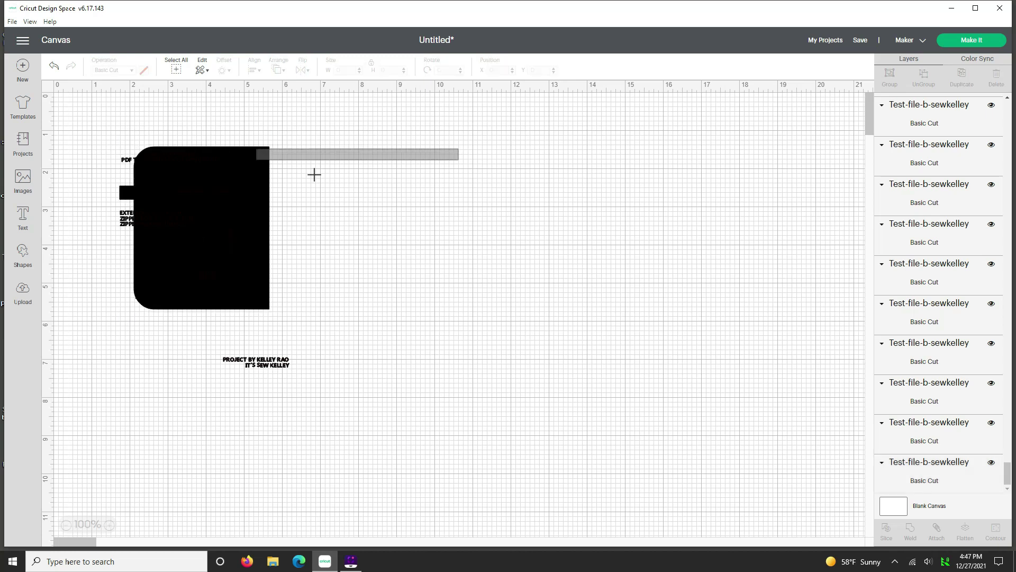
left_click(243, 191)
left_click_drag(243, 191, 651, 163)
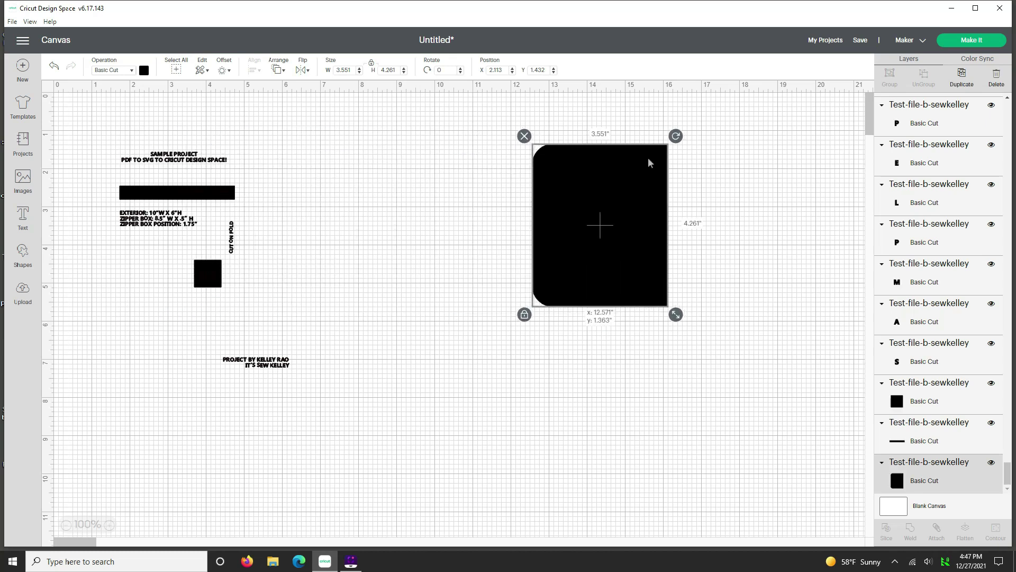
left_click(351, 232)
Move the long black bar below the rounded shape
left_click(225, 194)
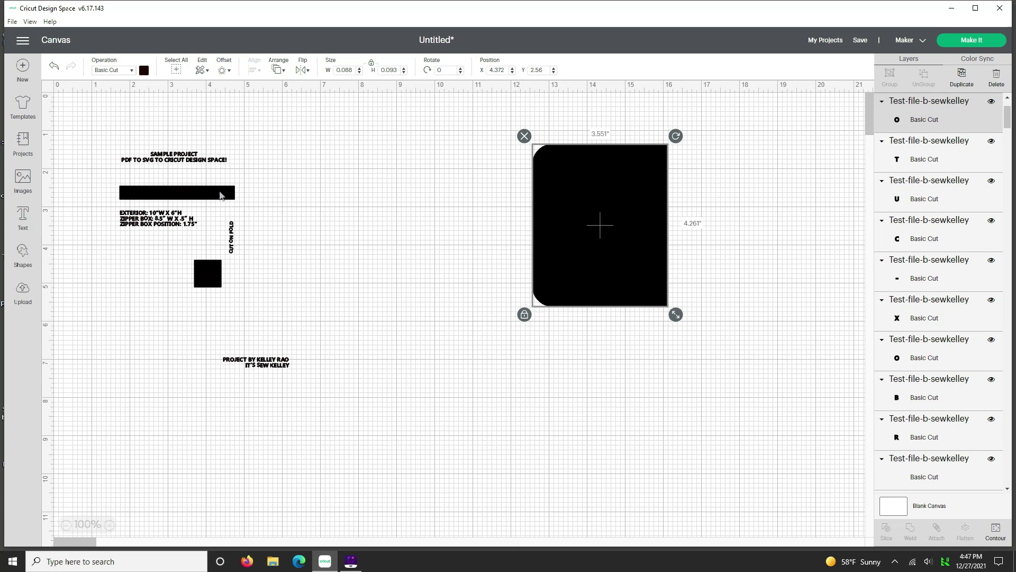
left_click(123, 196)
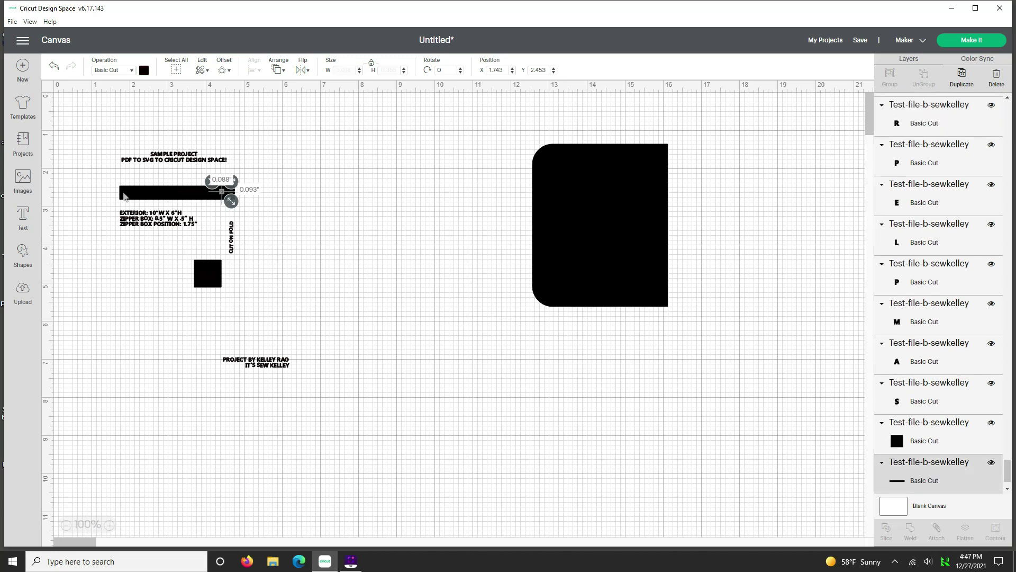
left_click_drag(124, 196, 564, 338)
left_click(157, 324)
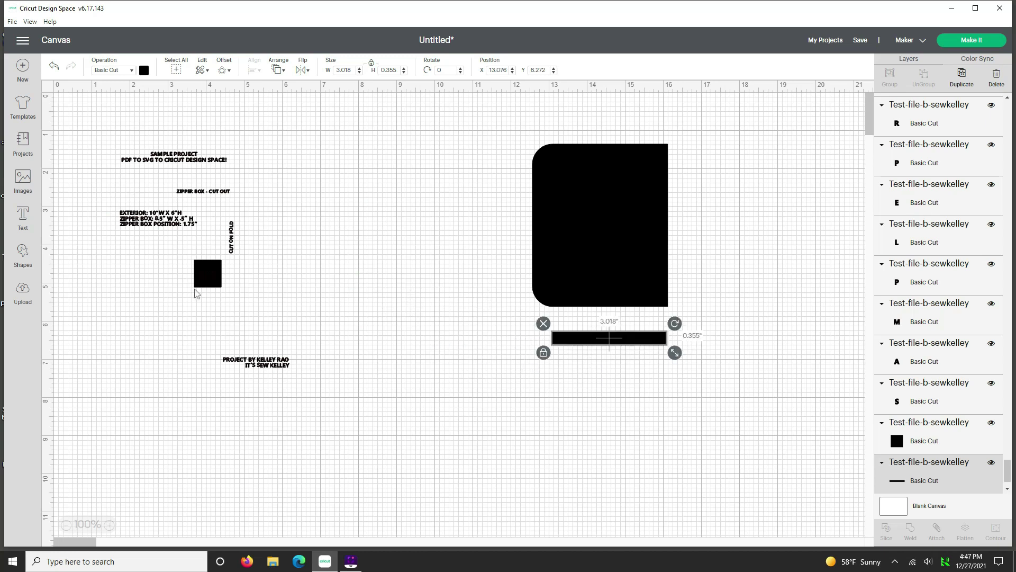
Pull the stray letters B and D off the small square, then move it below the bar
left_click(196, 286)
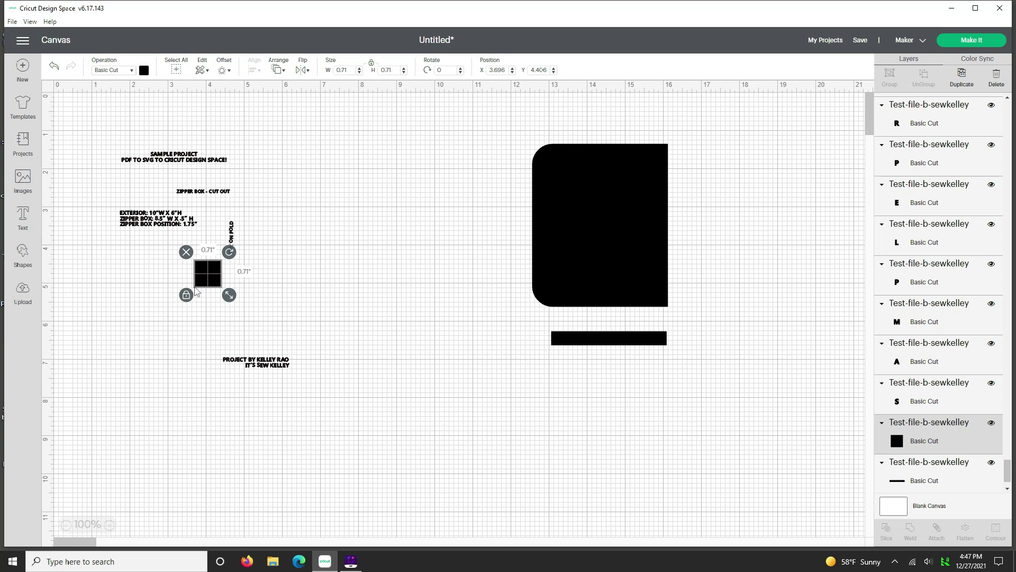
left_click(168, 343)
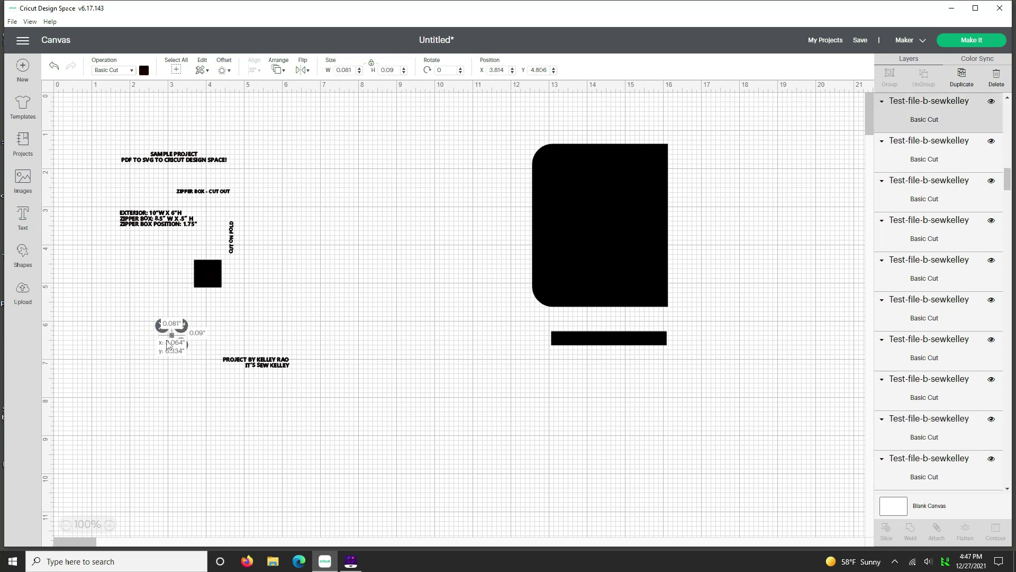
left_click_drag(241, 350, 258, 316)
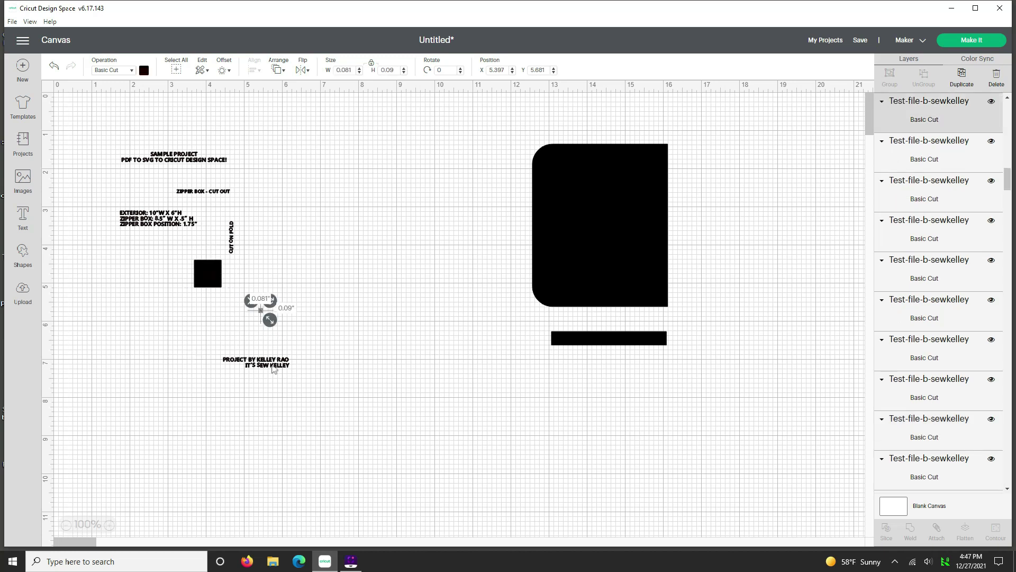
left_click(195, 289)
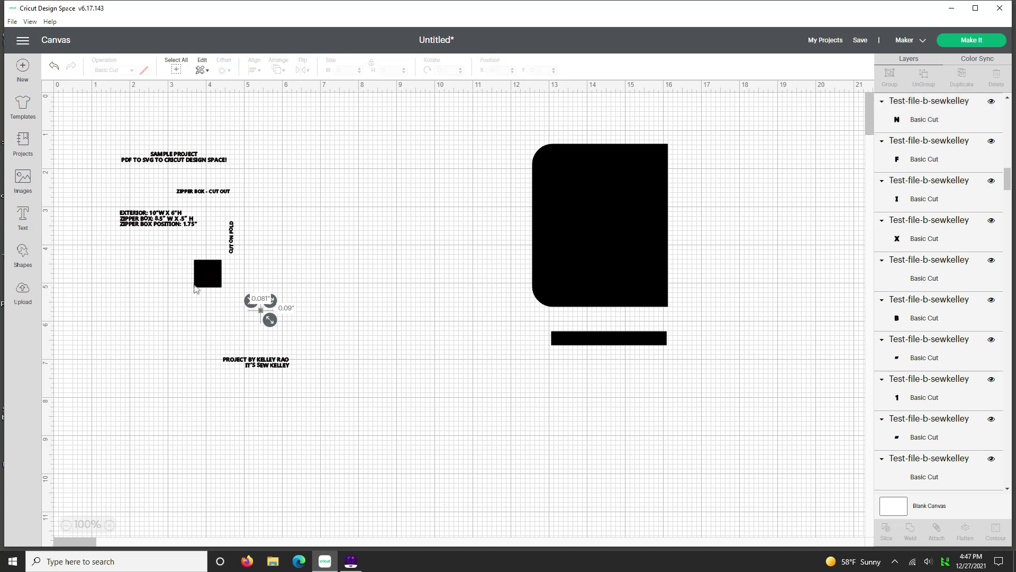
left_click(197, 273)
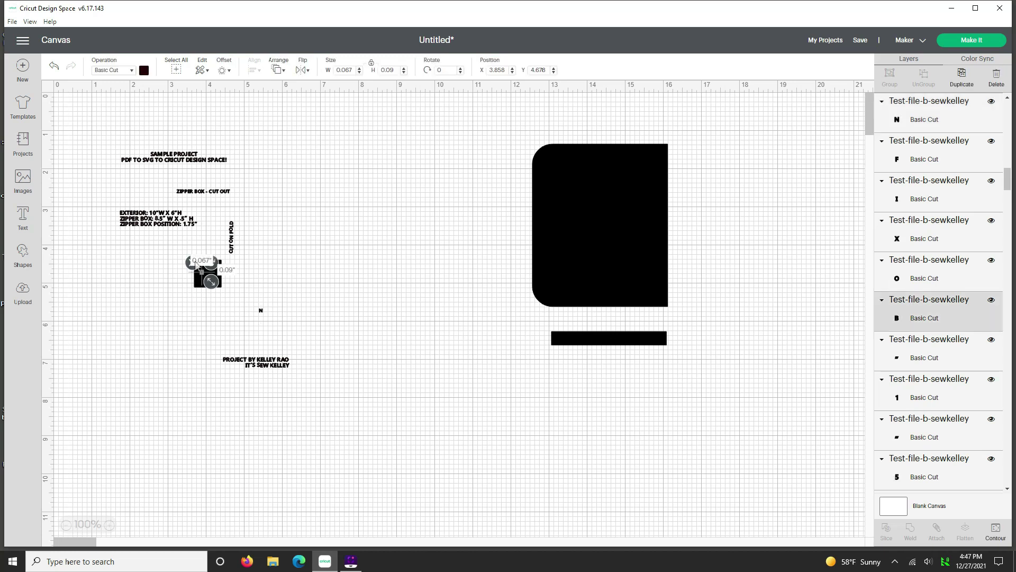
left_click(198, 290)
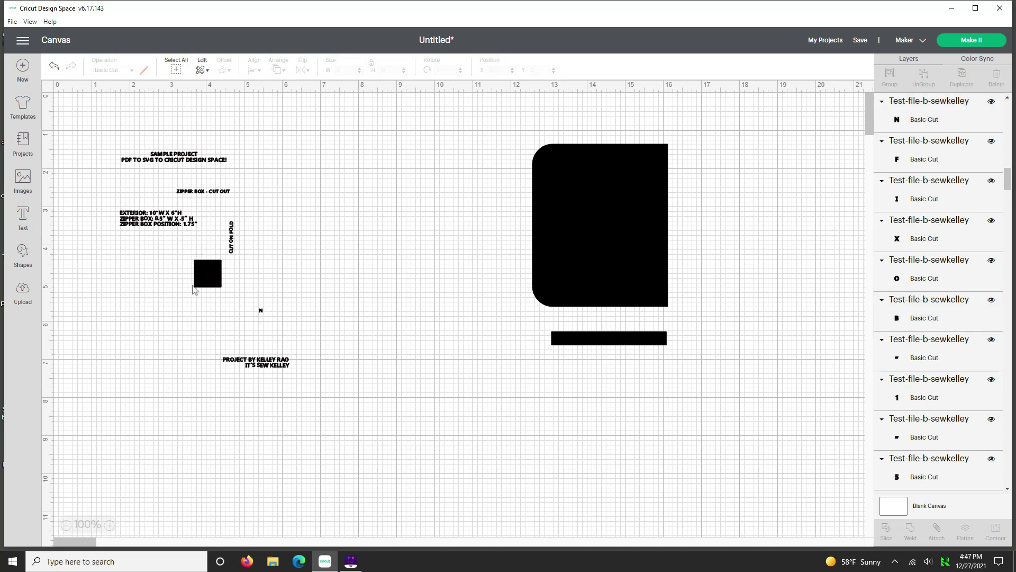
left_click(199, 283)
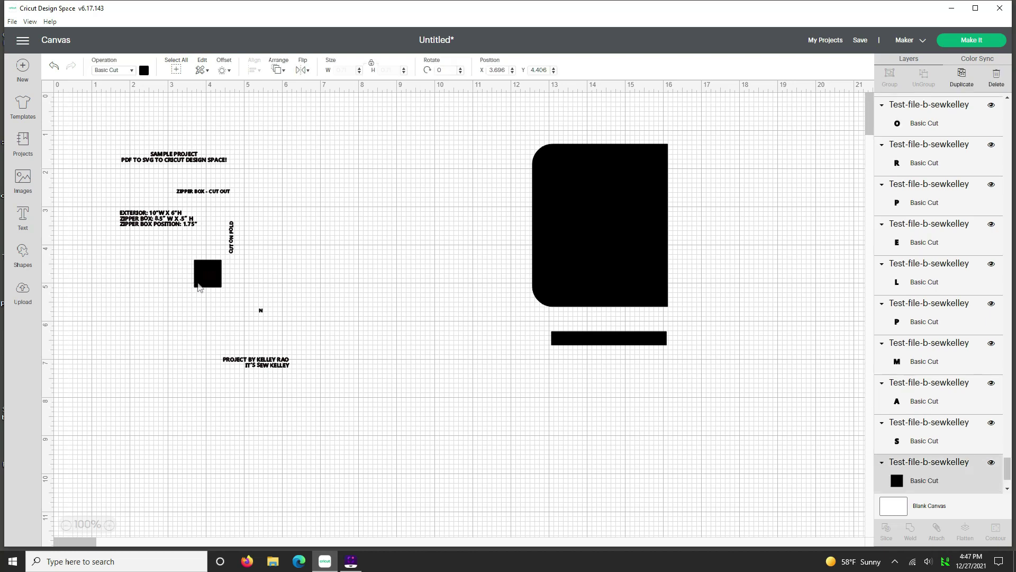
left_click_drag(204, 274, 287, 348)
left_click(217, 283)
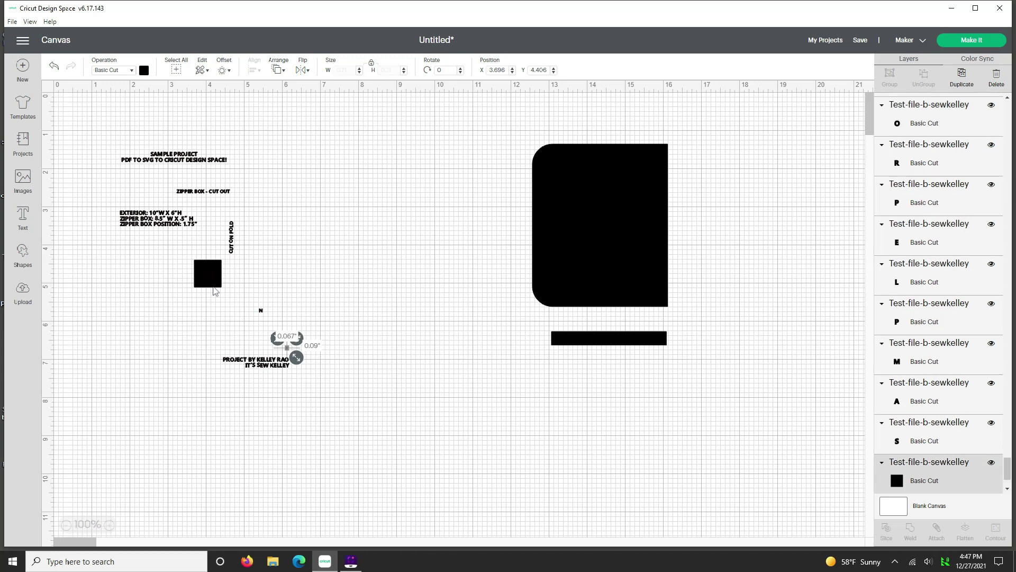
left_click_drag(230, 300, 319, 328)
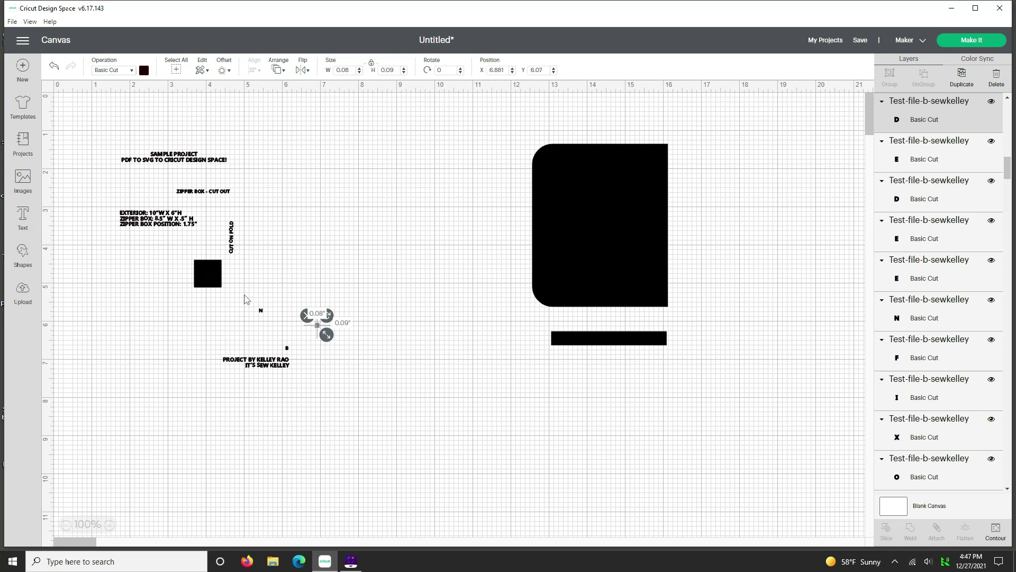
left_click(204, 289)
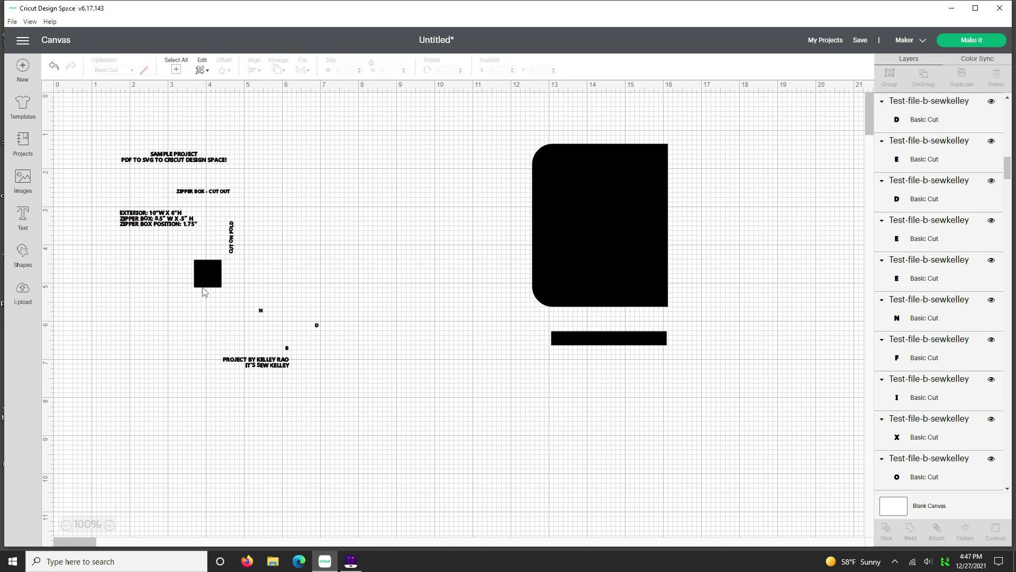
left_click(196, 285)
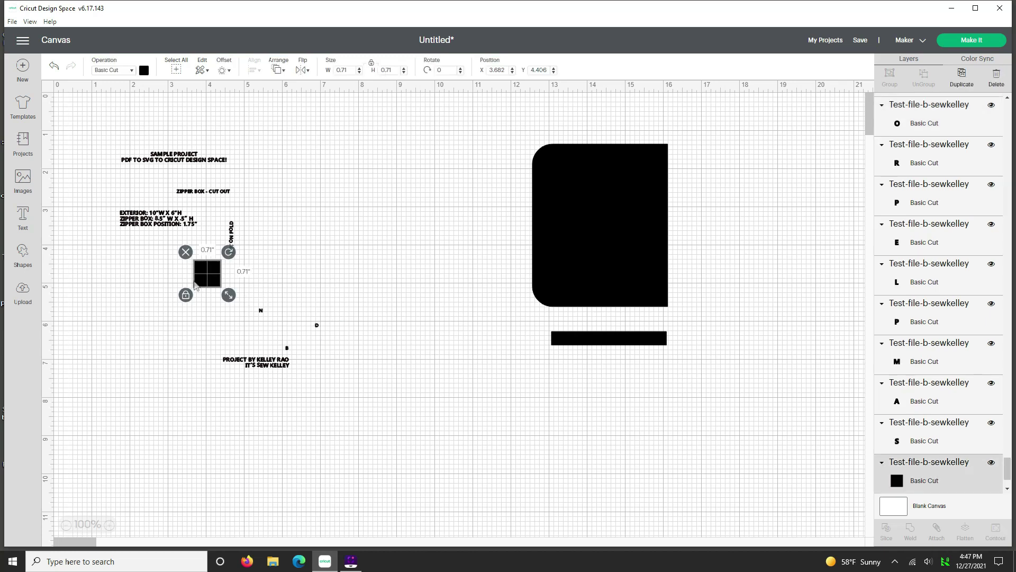
left_click_drag(196, 283, 599, 393)
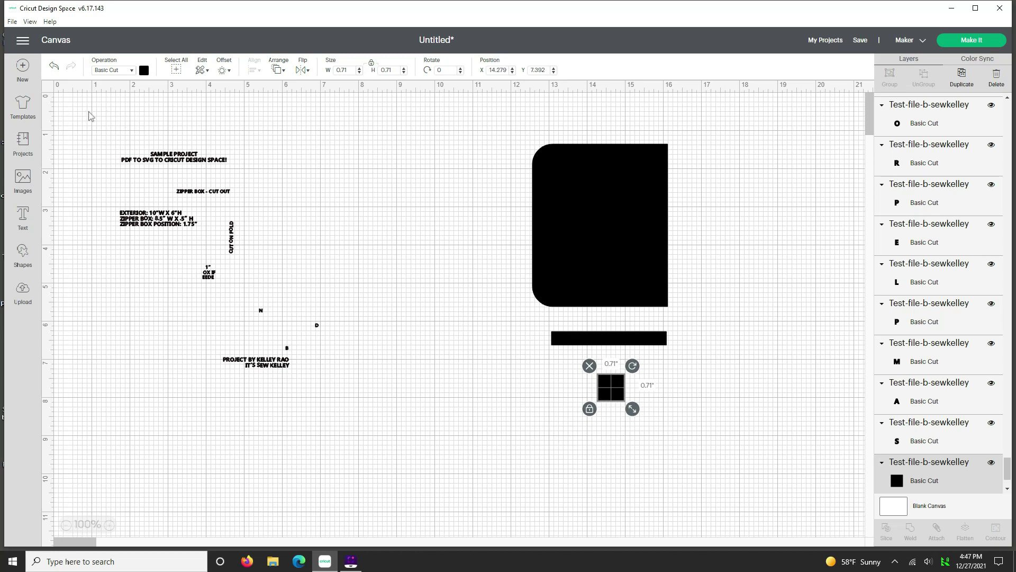
Delete the text labels, move the rounded panel to the upper left, and place the 0.71-inch square beside it
left_click_drag(87, 109, 382, 426)
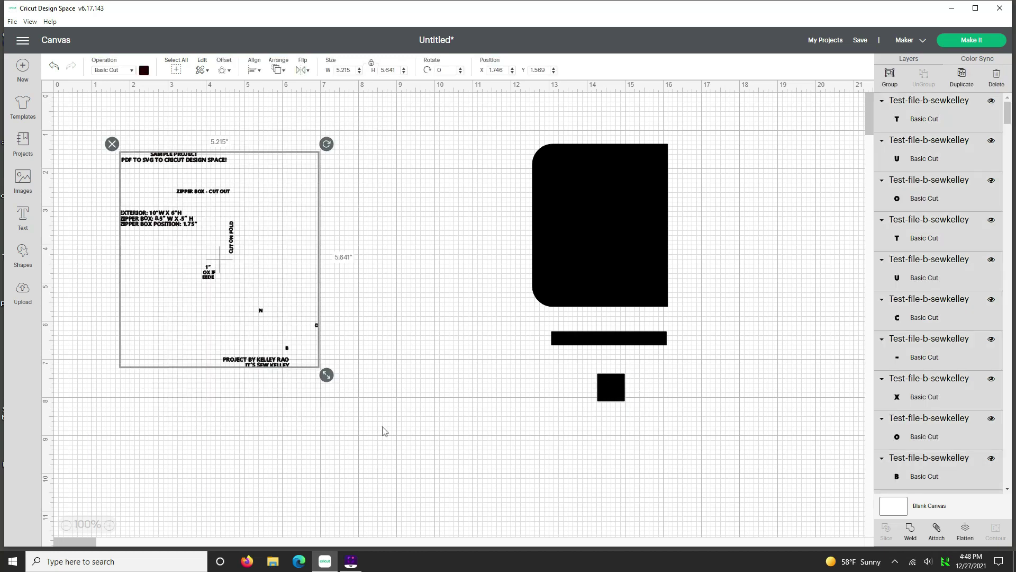
key("Delete")
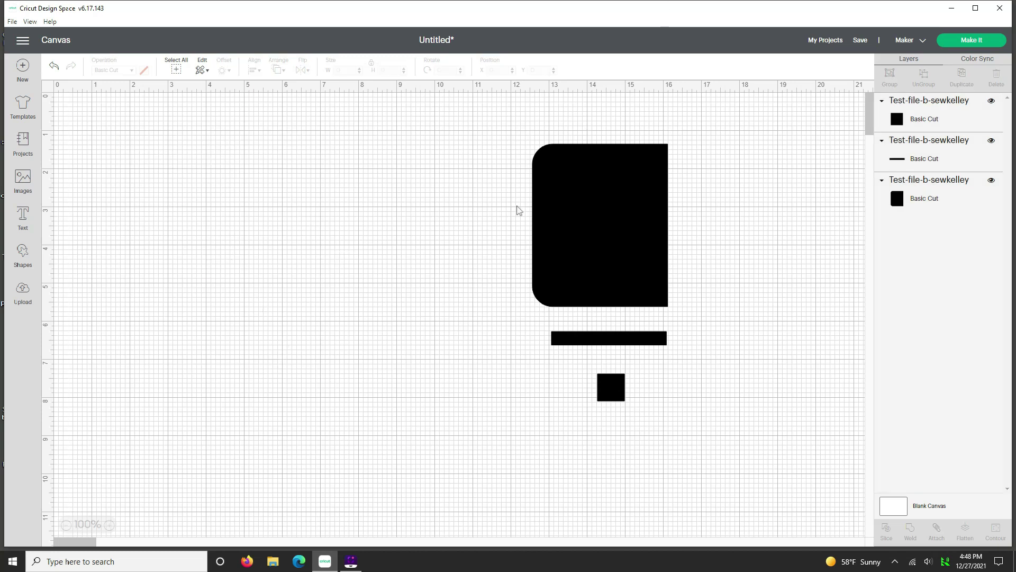
left_click_drag(561, 175, 157, 166)
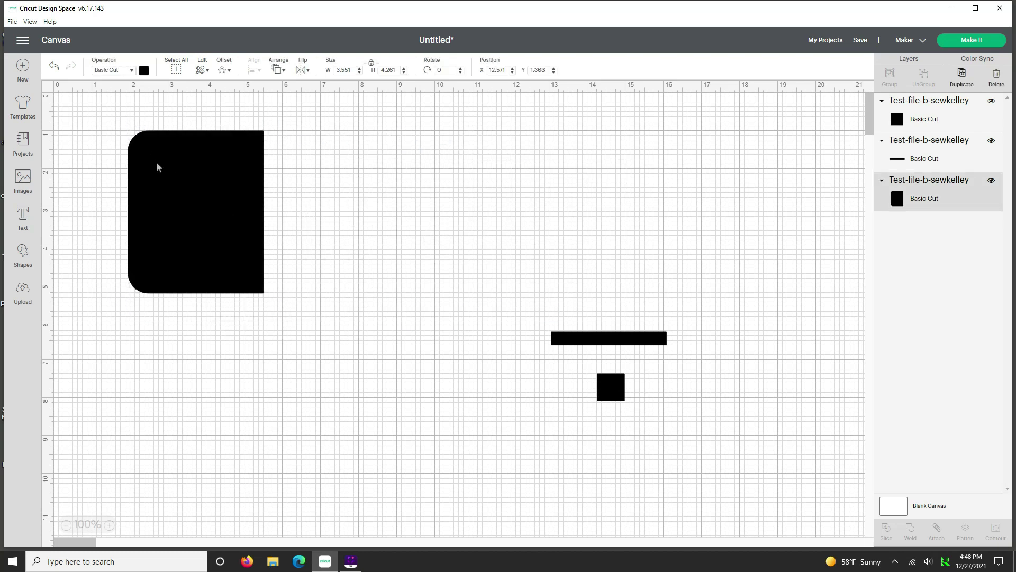
left_click_drag(615, 392, 307, 160)
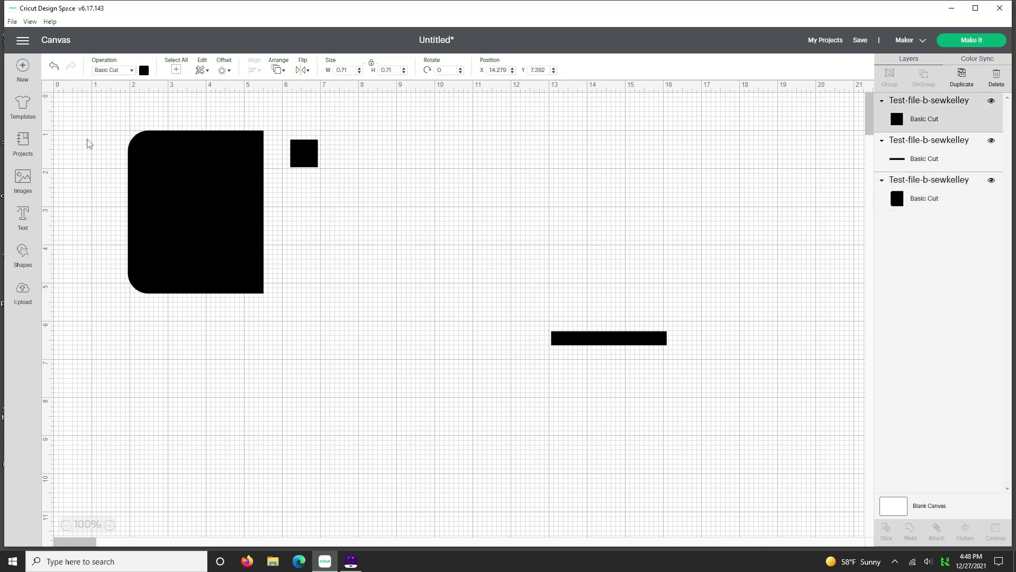
Group the rounded piece with the square and hide the large rounded layer
left_click_drag(84, 122, 390, 284)
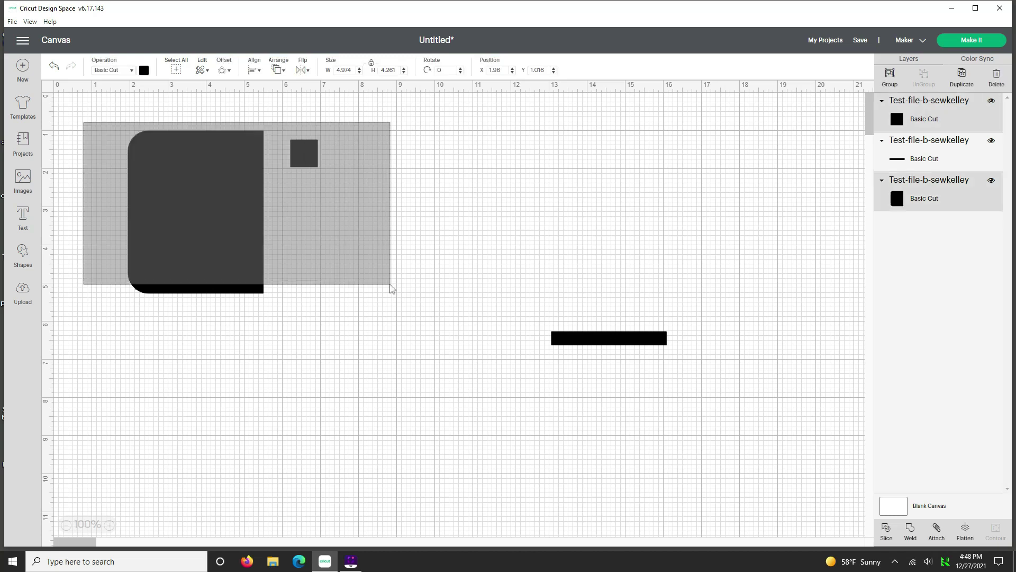
left_click(891, 81)
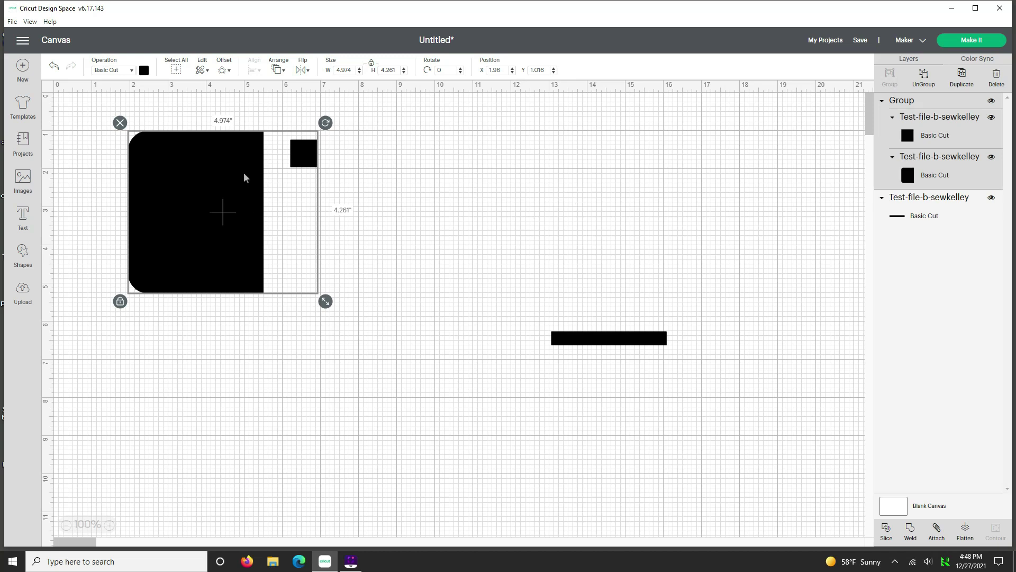
left_click(991, 158)
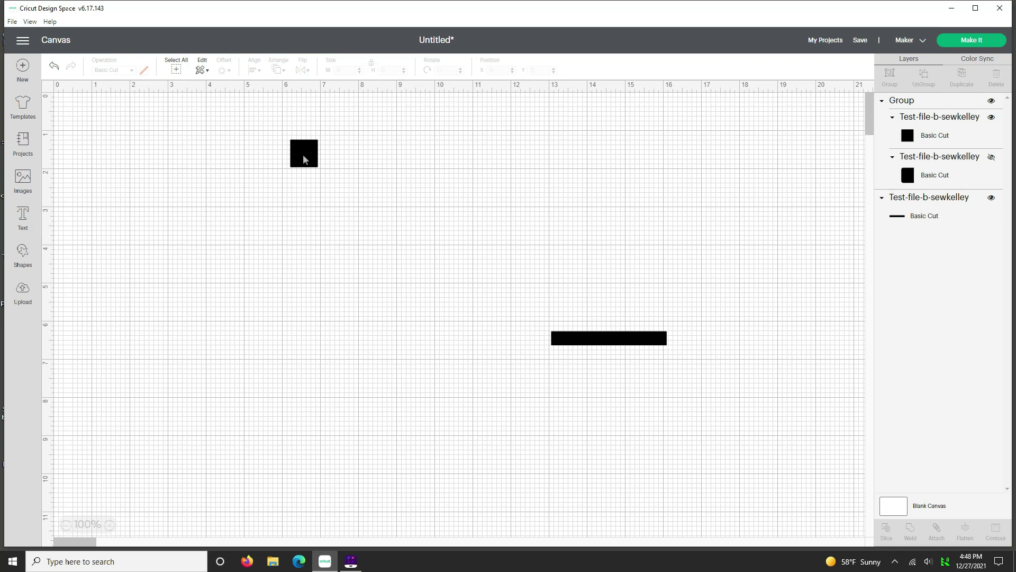
Resize the small square to 1 × 1 in, move it up-left, and unhide the rounded layer
left_click(303, 155)
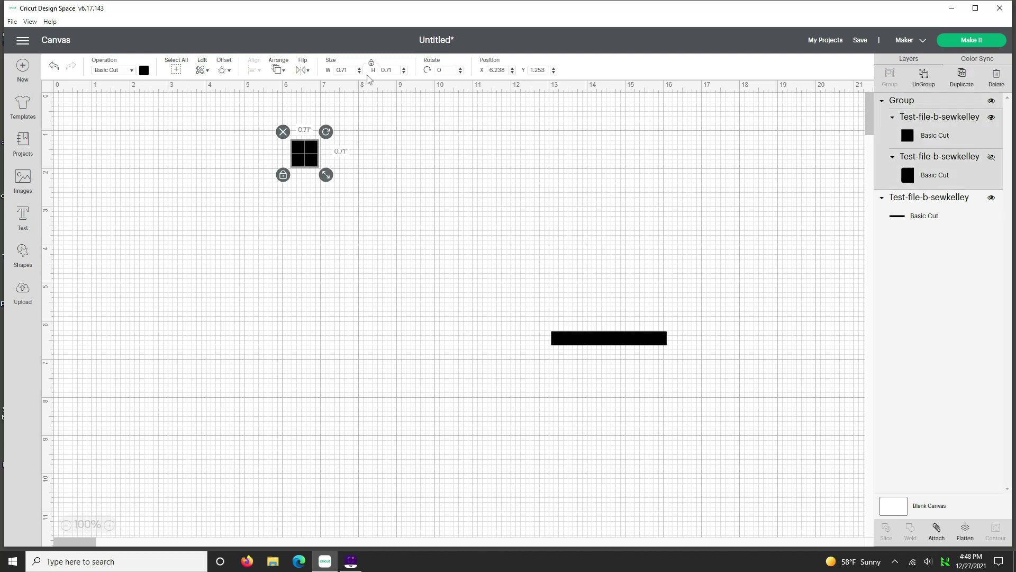
left_click(327, 69)
key("Caps_Lock")
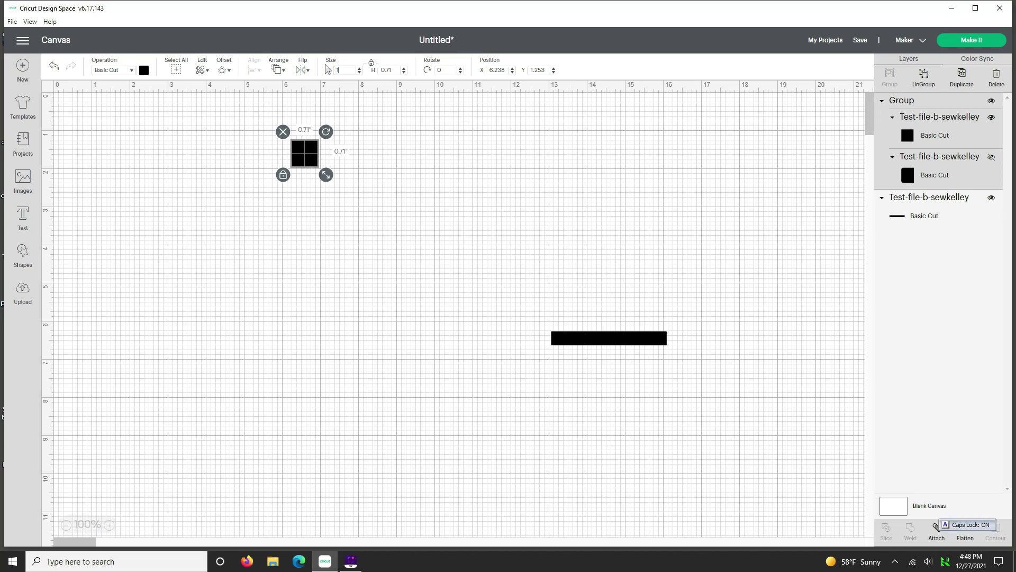
key("Return")
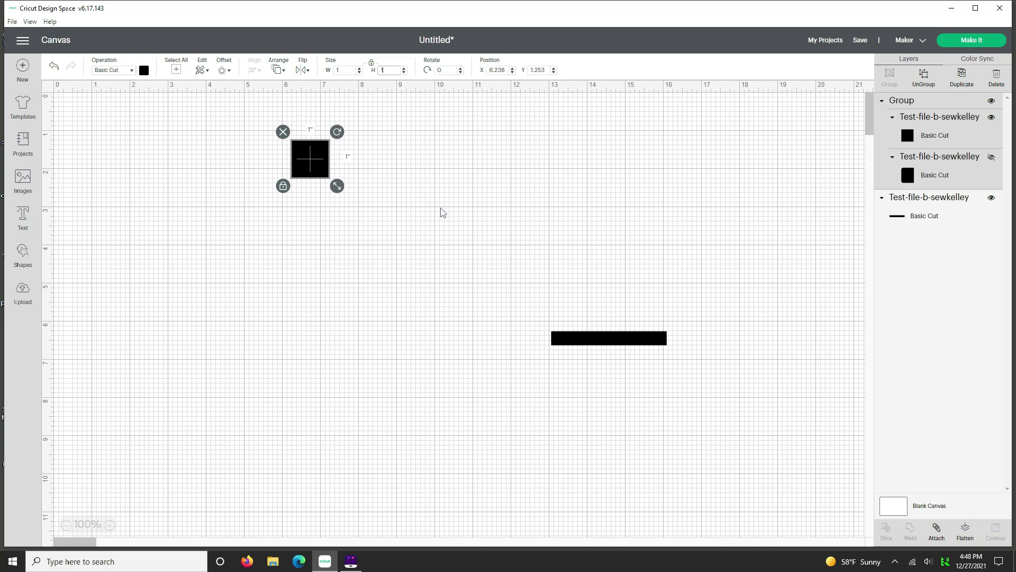
left_click(442, 212)
key("Caps_Lock")
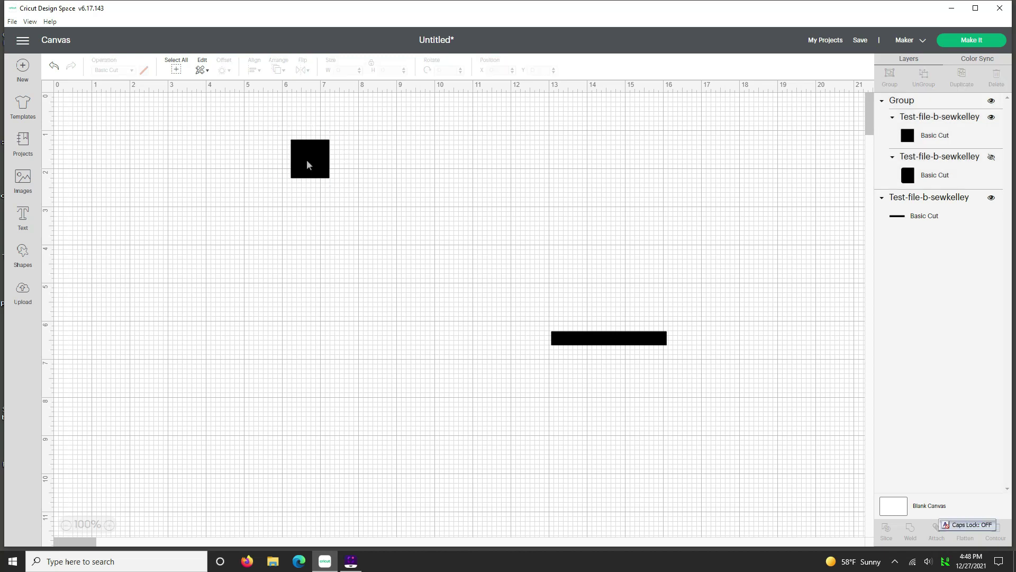
left_click(304, 156)
left_click_drag(305, 155, 297, 149)
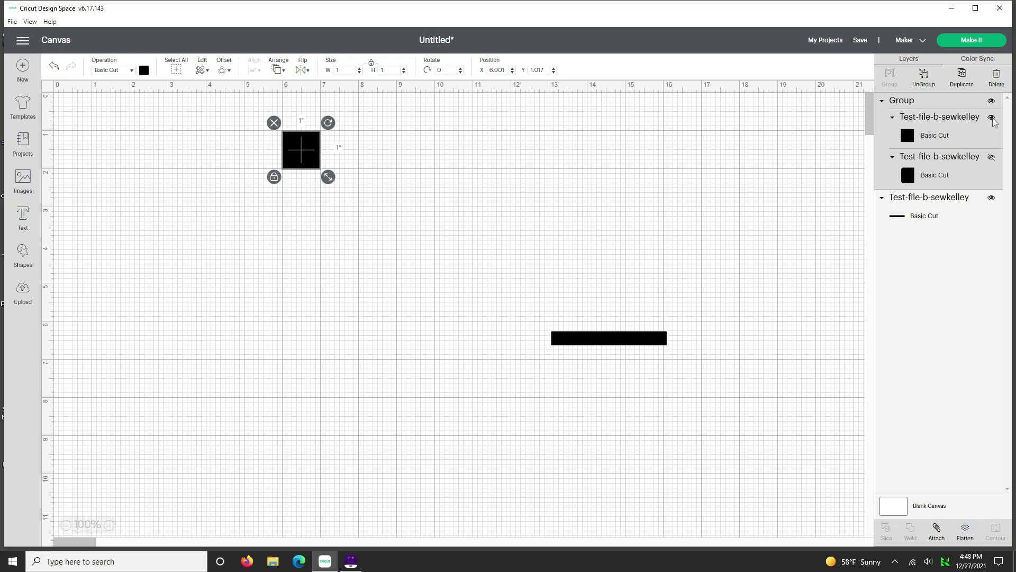
left_click(992, 157)
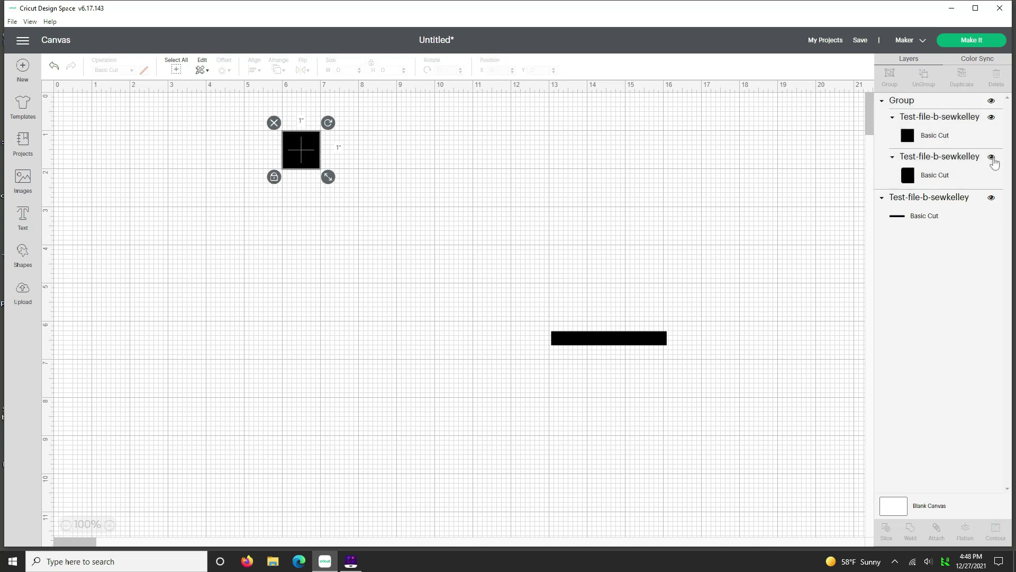
left_click(168, 169)
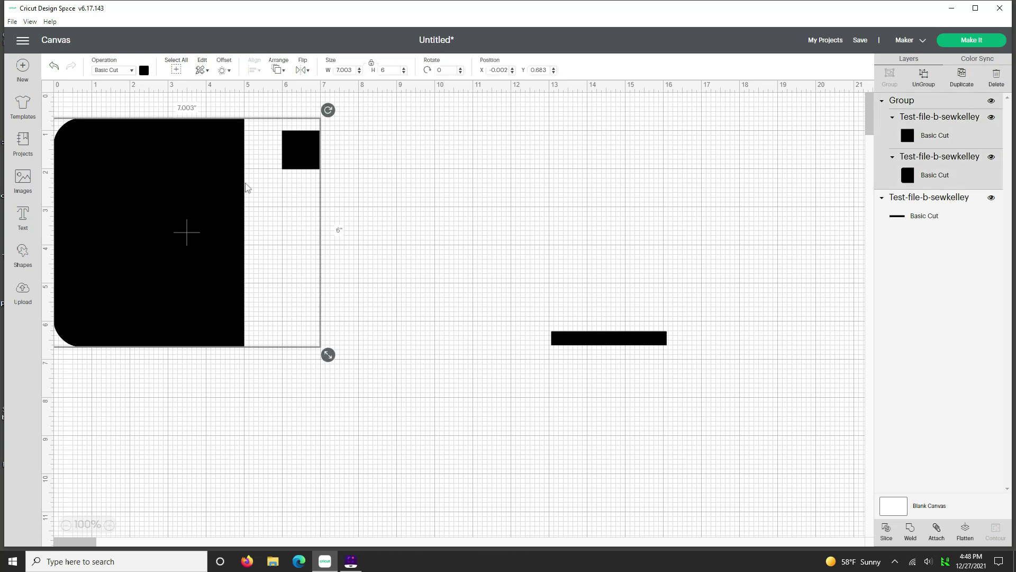
Ungroup the layers, delete the 1-inch square, and shift the 5 × 6 in panel right to X 0.901
left_click(922, 80)
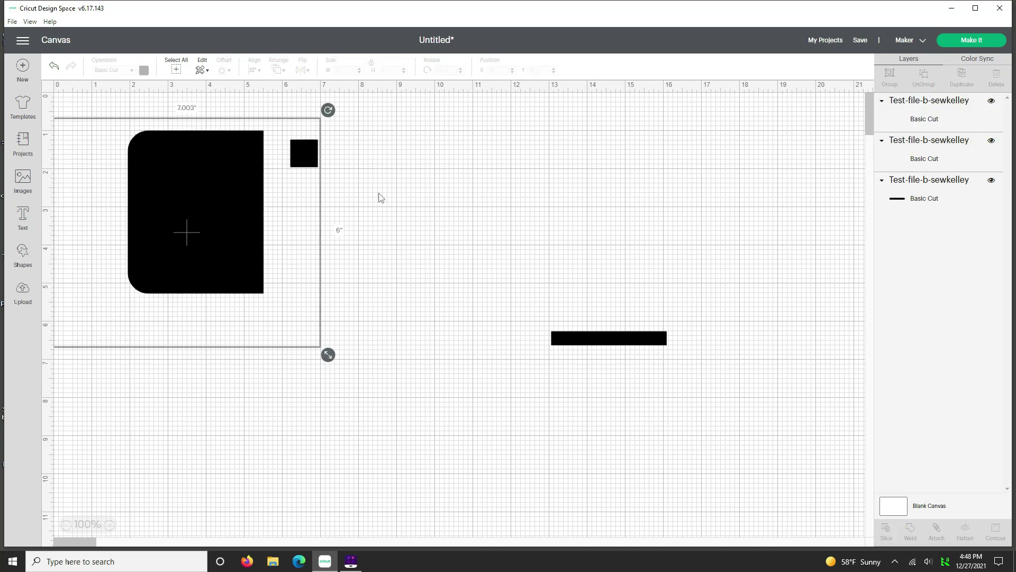
left_click(379, 198)
left_click(175, 204)
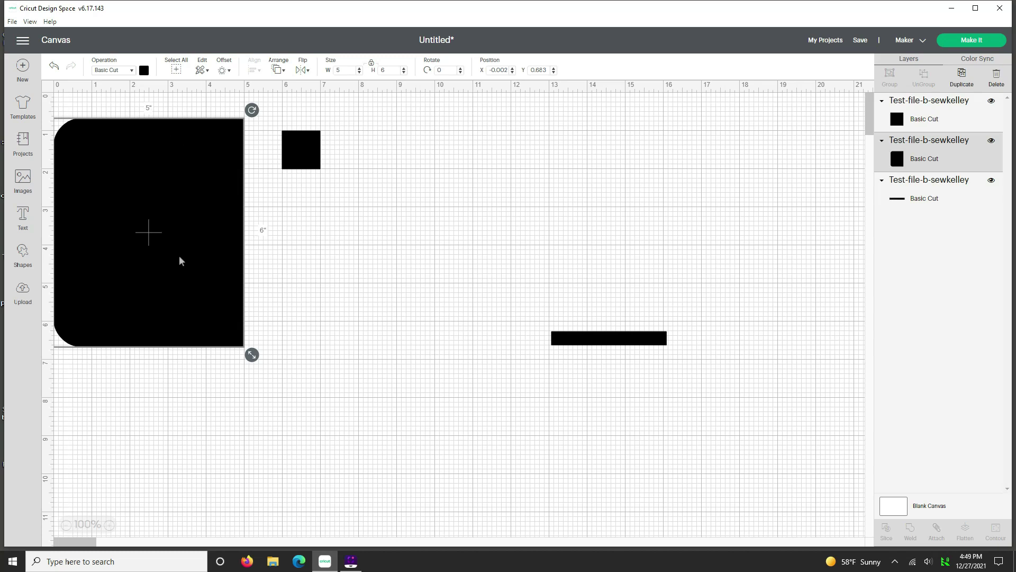
left_click_drag(300, 164, 363, 306)
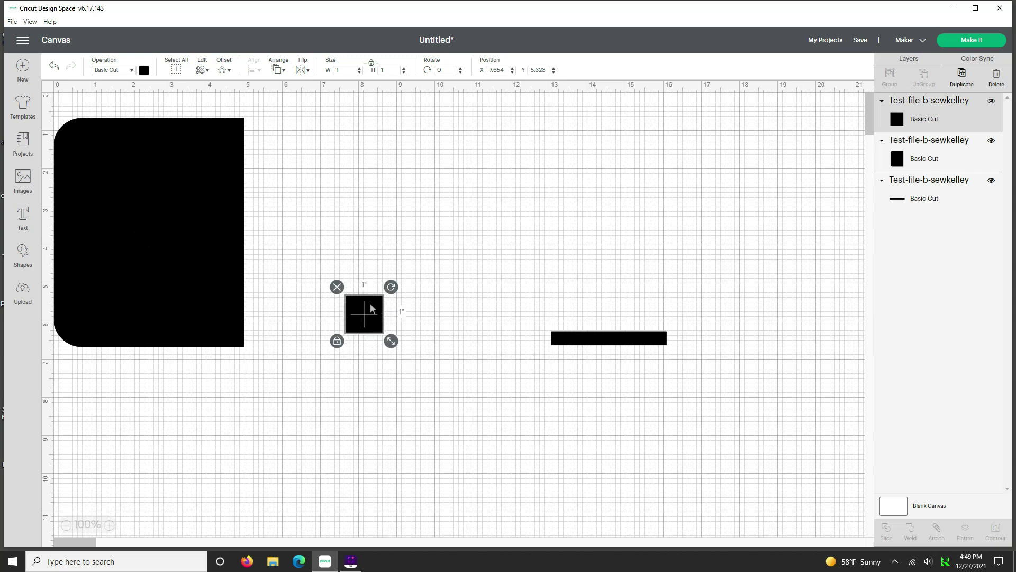
key("Delete")
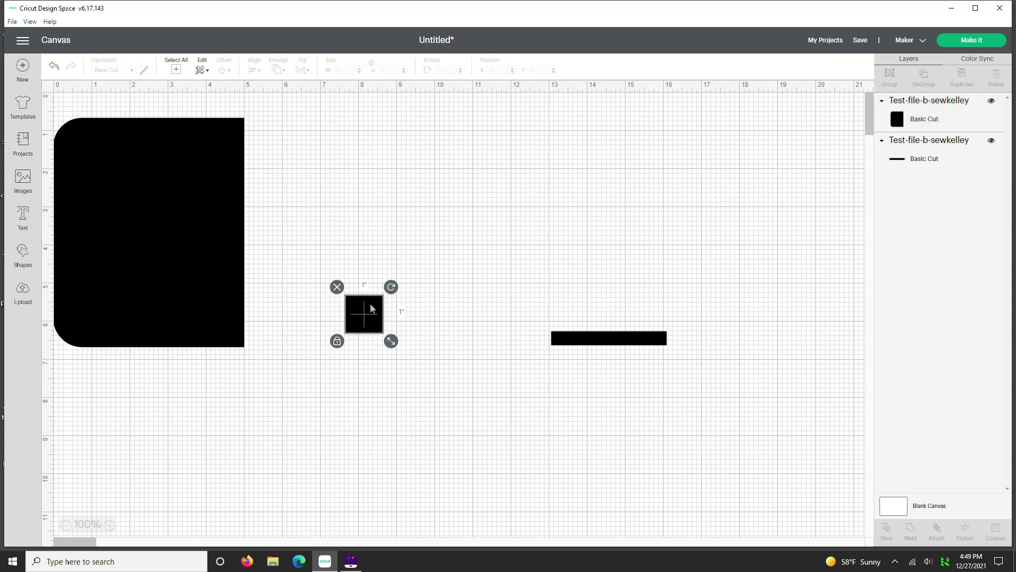
left_click_drag(179, 206, 209, 205)
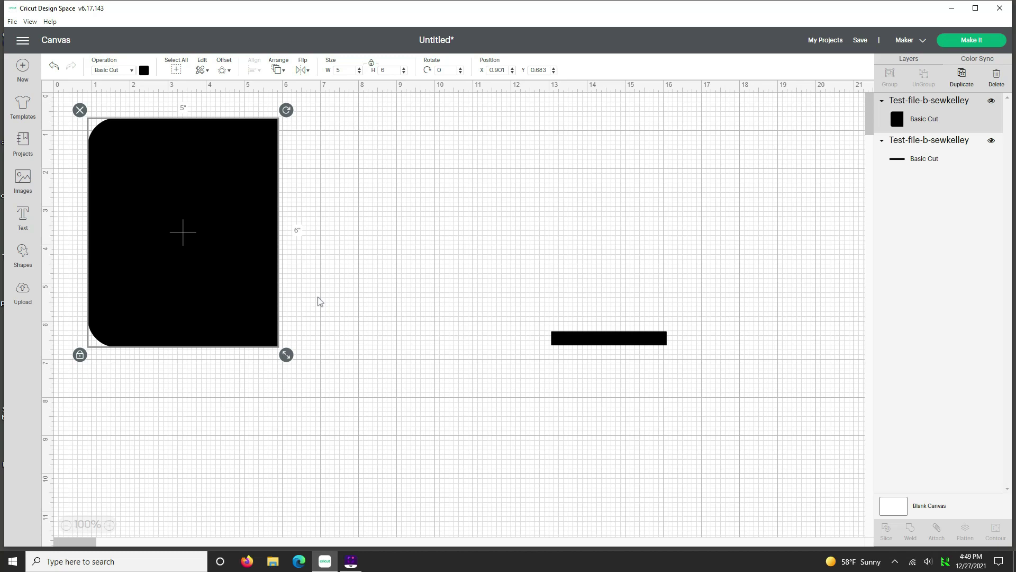
Duplicate the 5 × 6 in rounded panel, place the copy to its right at X 6.29, and colour it pale yellow
right_click(222, 182)
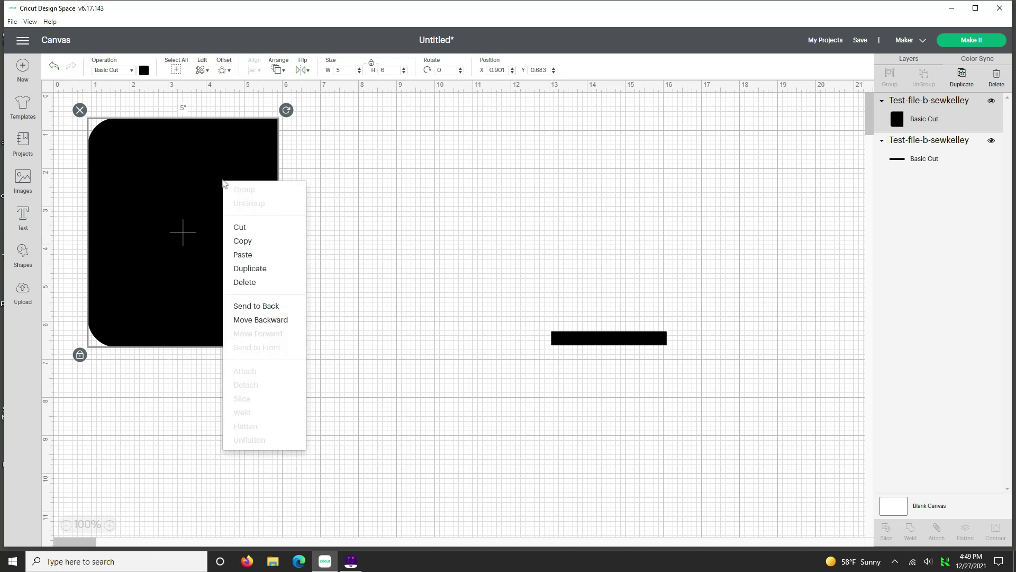
left_click(250, 268)
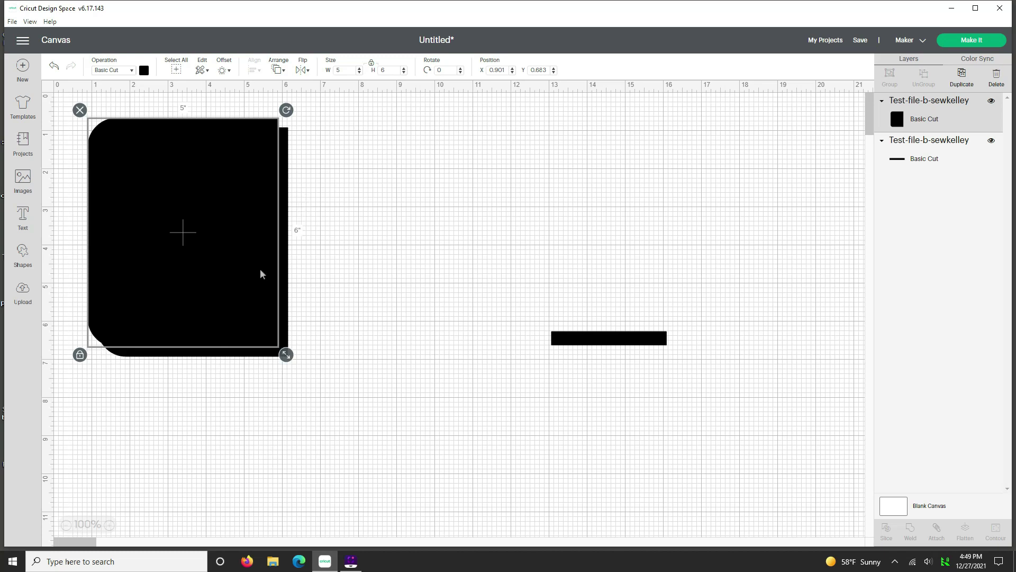
left_click_drag(231, 227, 427, 223)
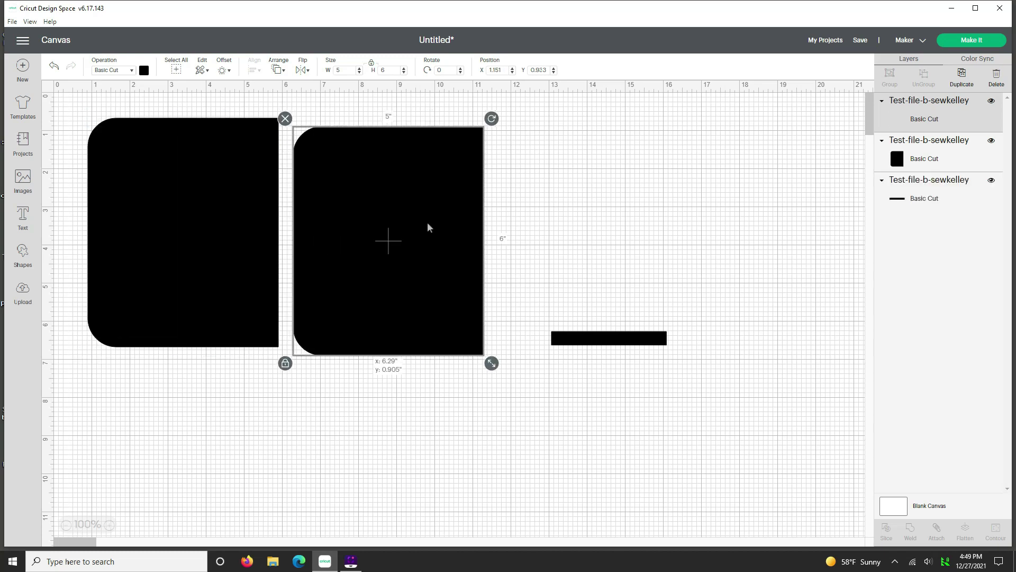
left_click(143, 70)
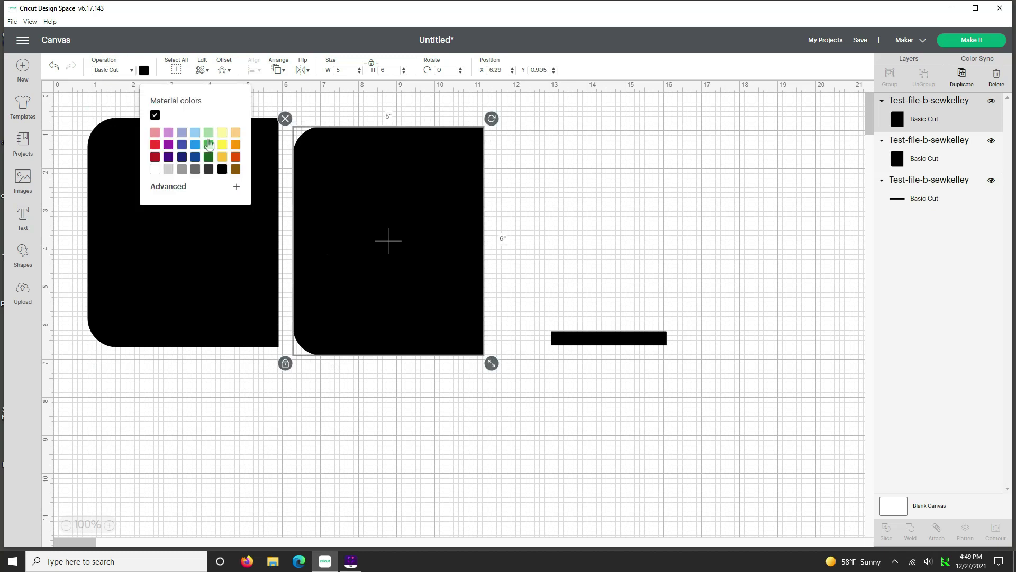
left_click(221, 133)
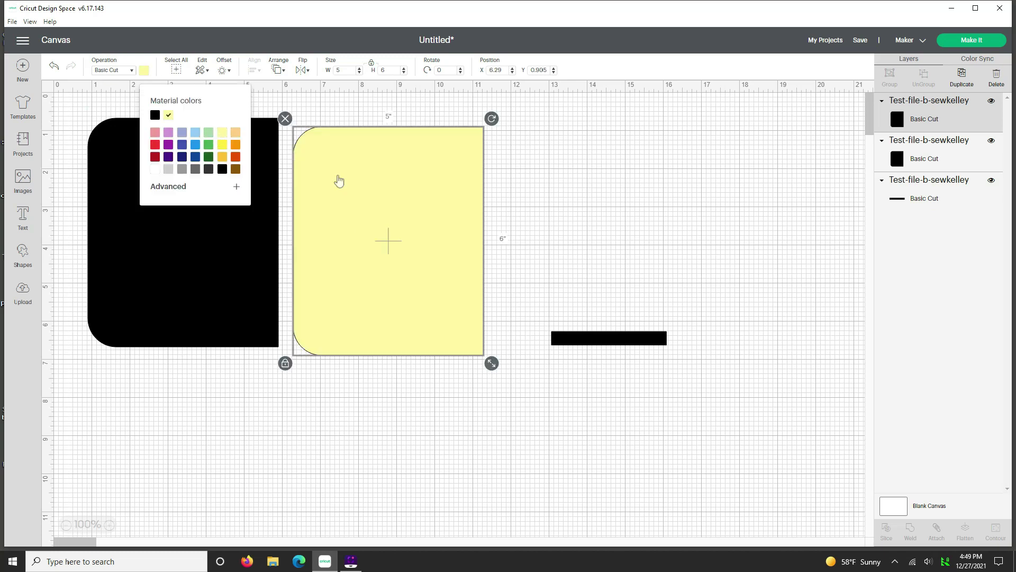
Flip the yellow copy horizontally and move it against the black piece
left_click(301, 71)
left_click(340, 85)
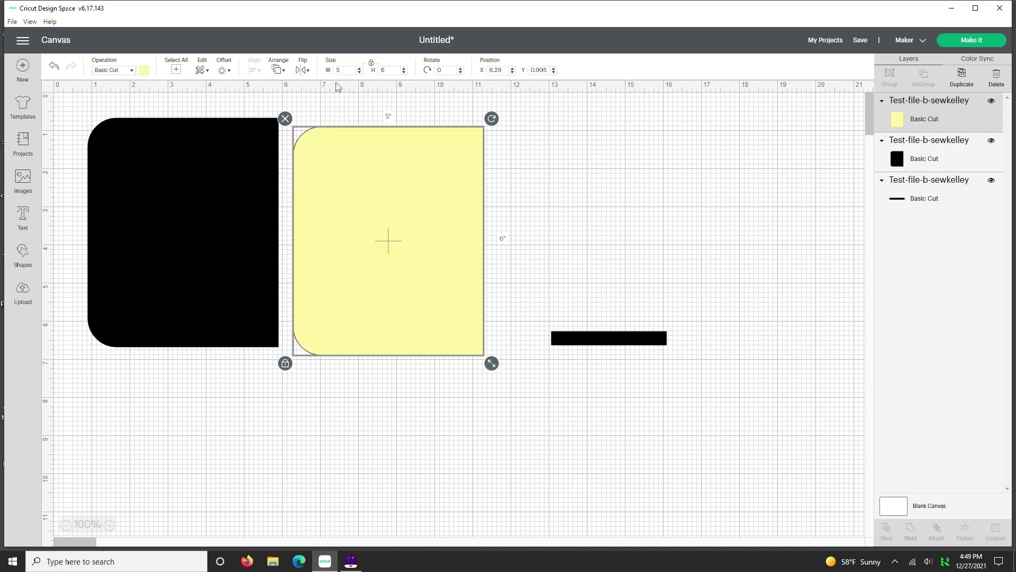
left_click_drag(312, 249, 295, 238)
left_click_drag(241, 103, 302, 150)
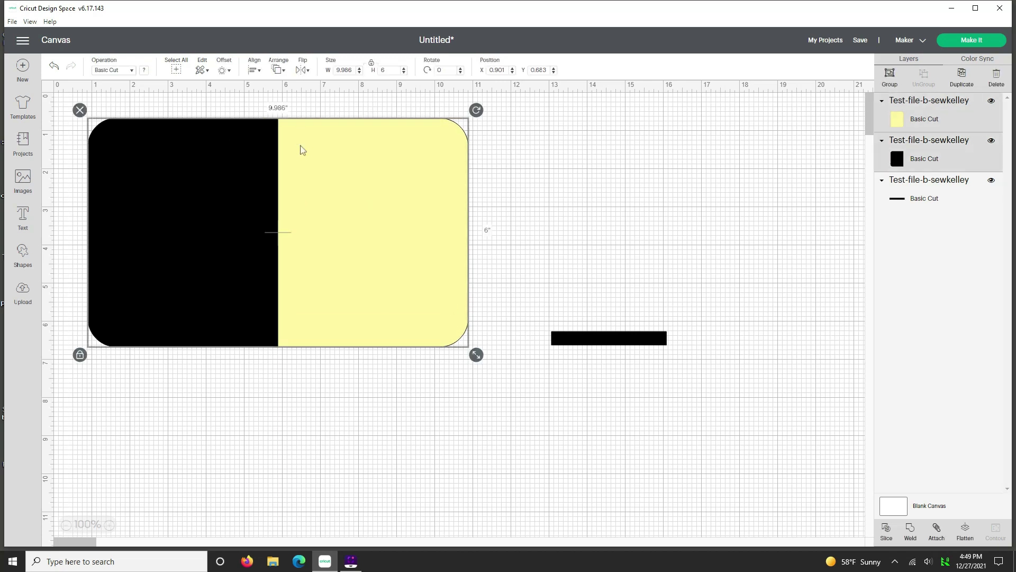
left_click(321, 111)
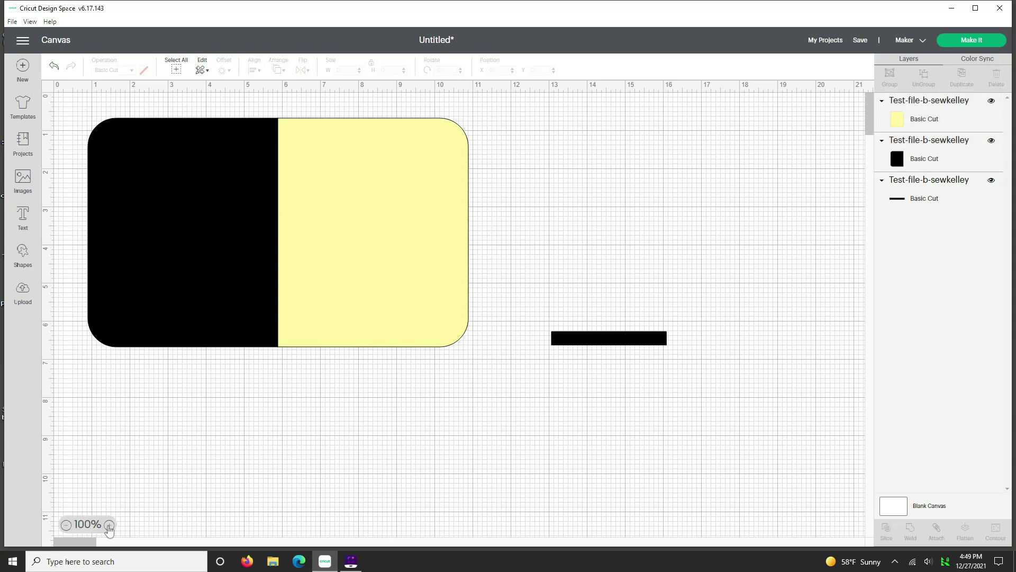
scroll(249, 221, "up", 1)
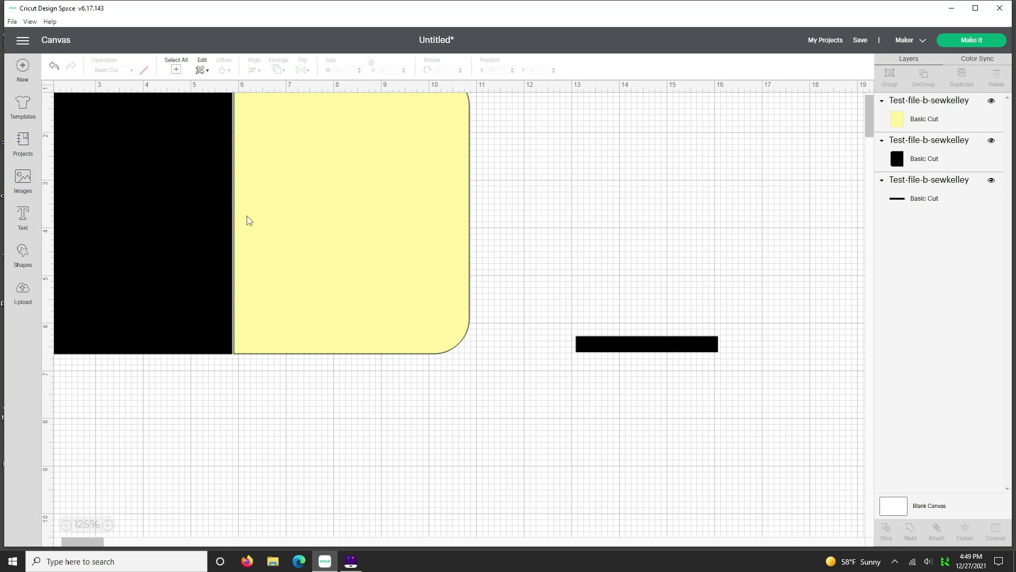
left_click_drag(251, 225, 249, 223)
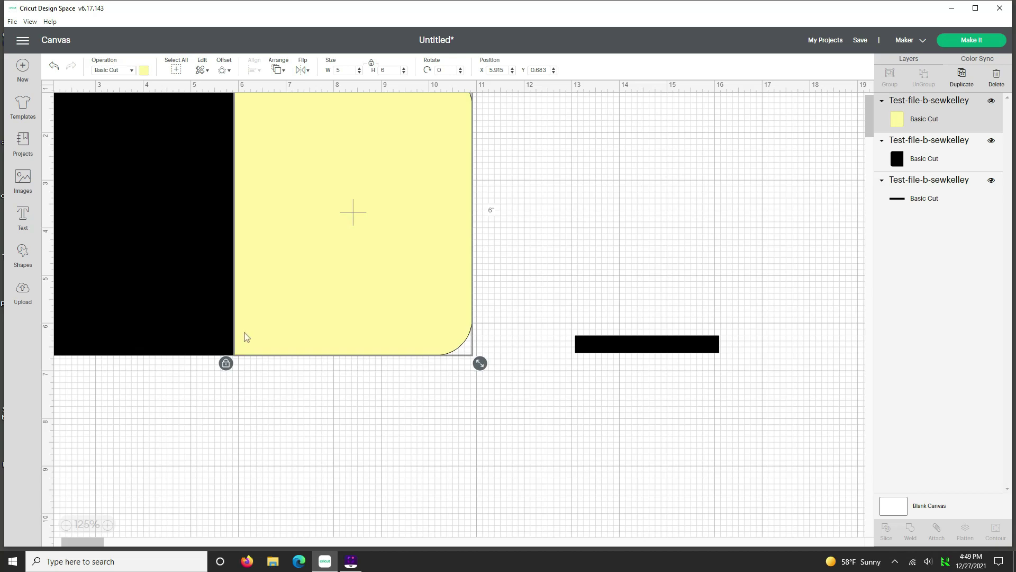
Nudge the yellow piece flush with the black edge to span 10 in, then select both
scroll(166, 102, "up", 1)
left_click_drag(184, 104, 281, 158)
left_click(273, 112)
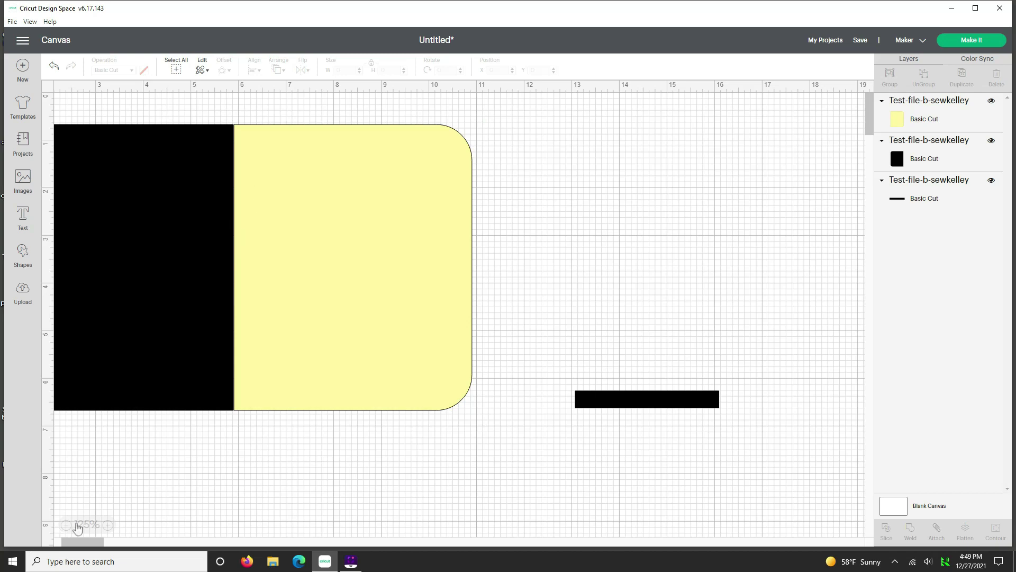
left_click(108, 524)
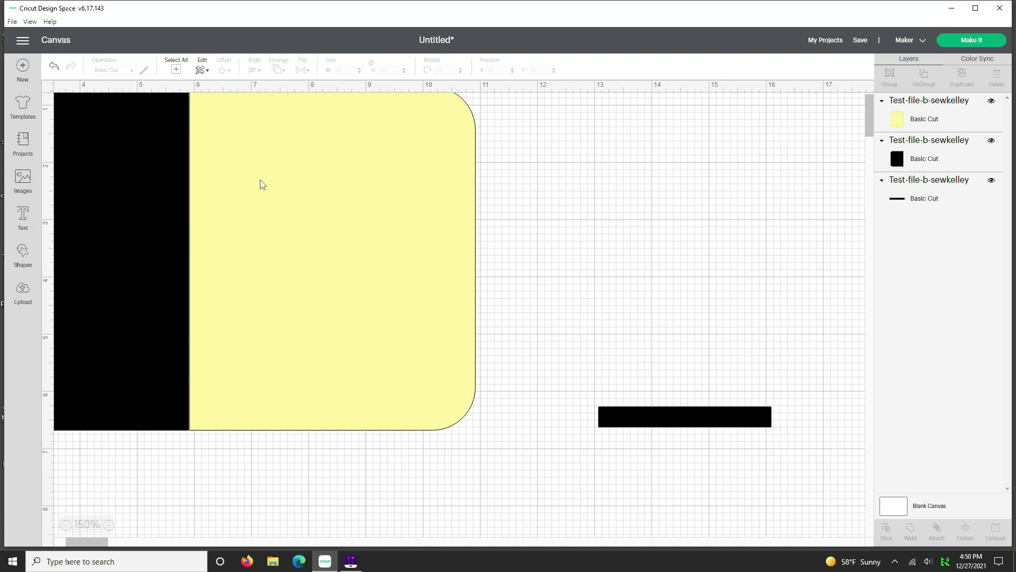
scroll(222, 180, "up", 1)
left_click(208, 175)
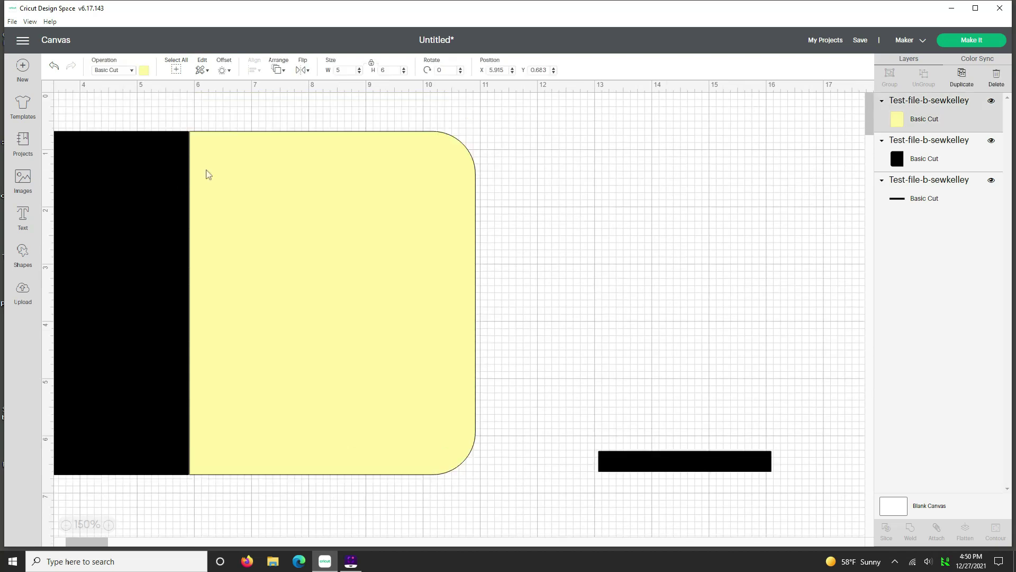
left_click_drag(208, 176, 207, 175)
left_click_drag(142, 101, 250, 170)
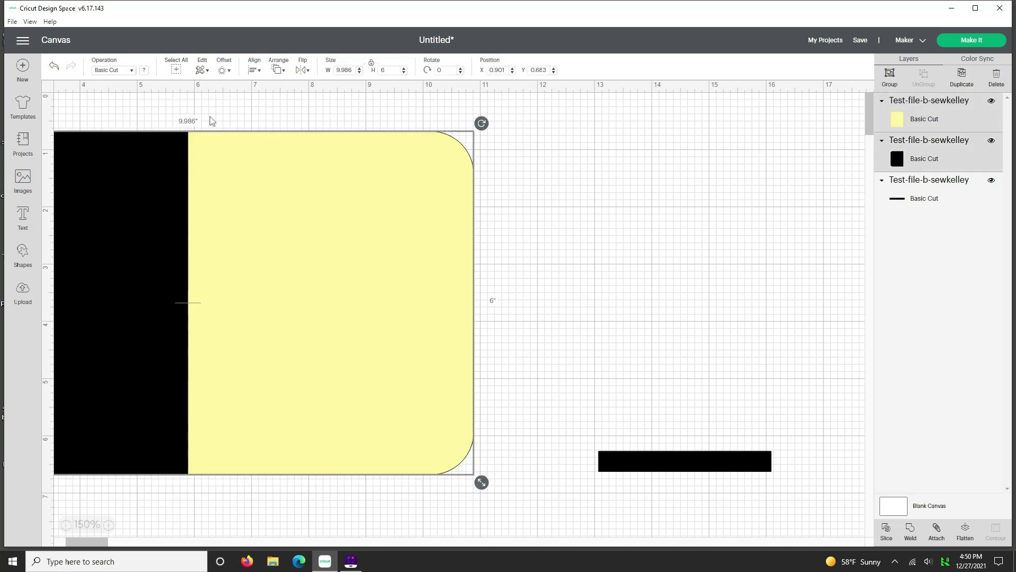
left_click(207, 150)
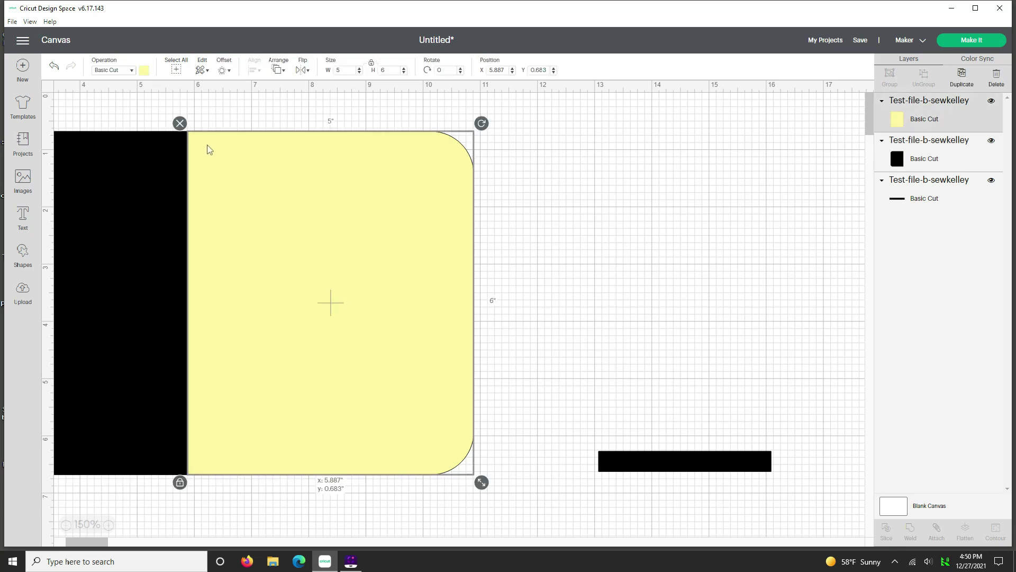
left_click_drag(208, 150, 205, 149)
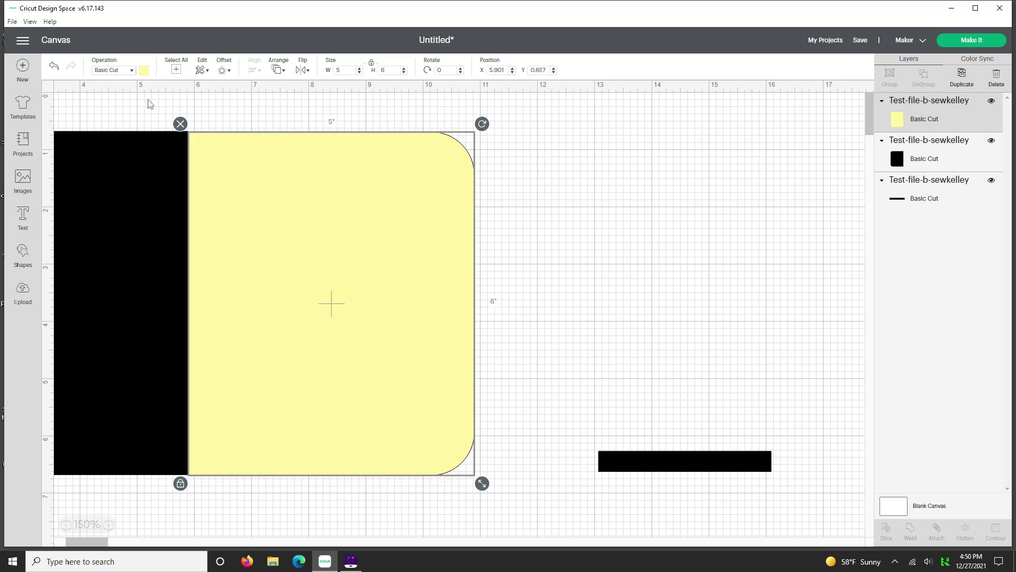
left_click_drag(149, 98, 243, 170)
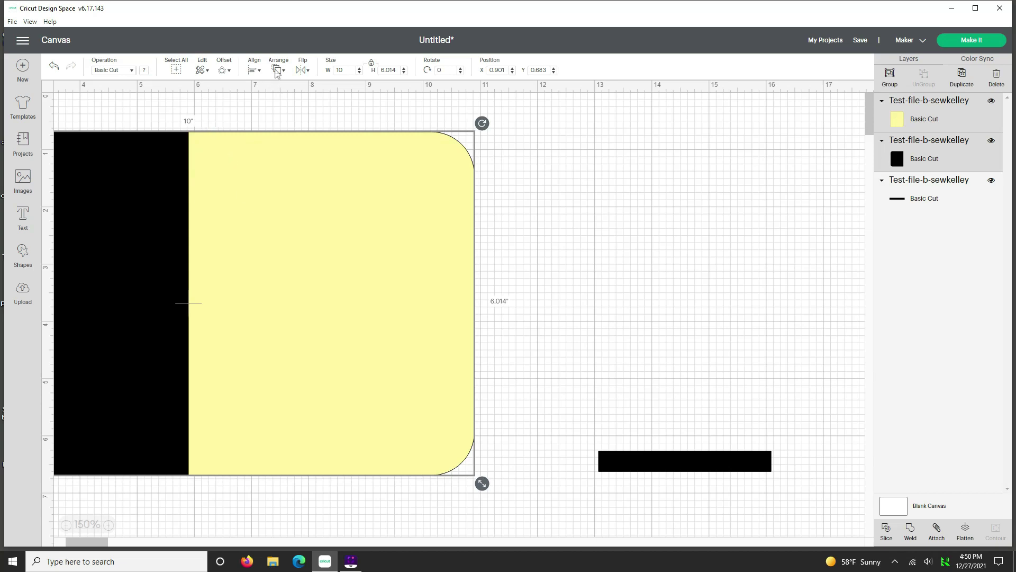
Top-align the two halves, weld them into one 10 × 6 in panel, and colour it green
left_click(254, 69)
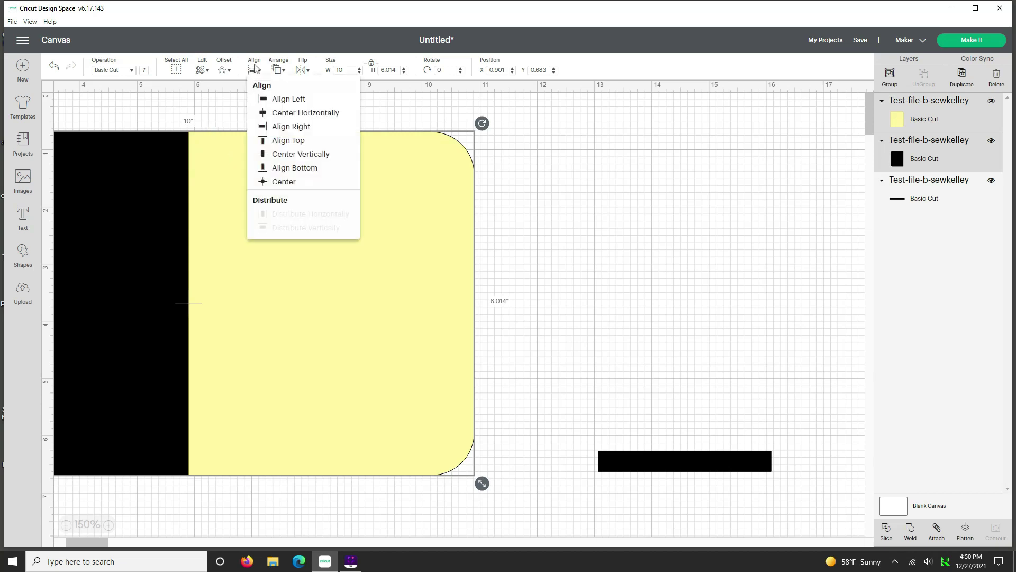
left_click(282, 139)
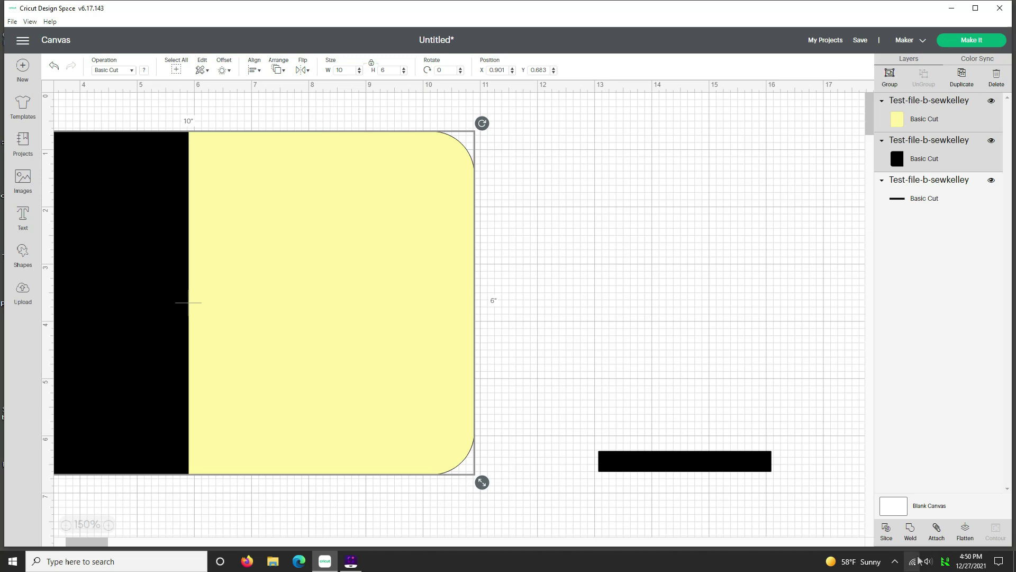
left_click(910, 537)
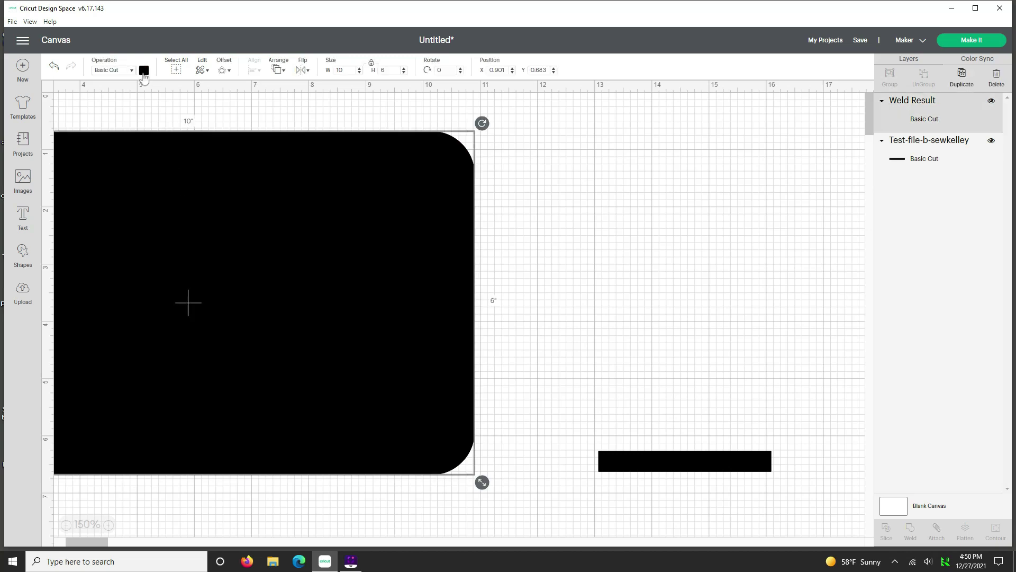
left_click(144, 70)
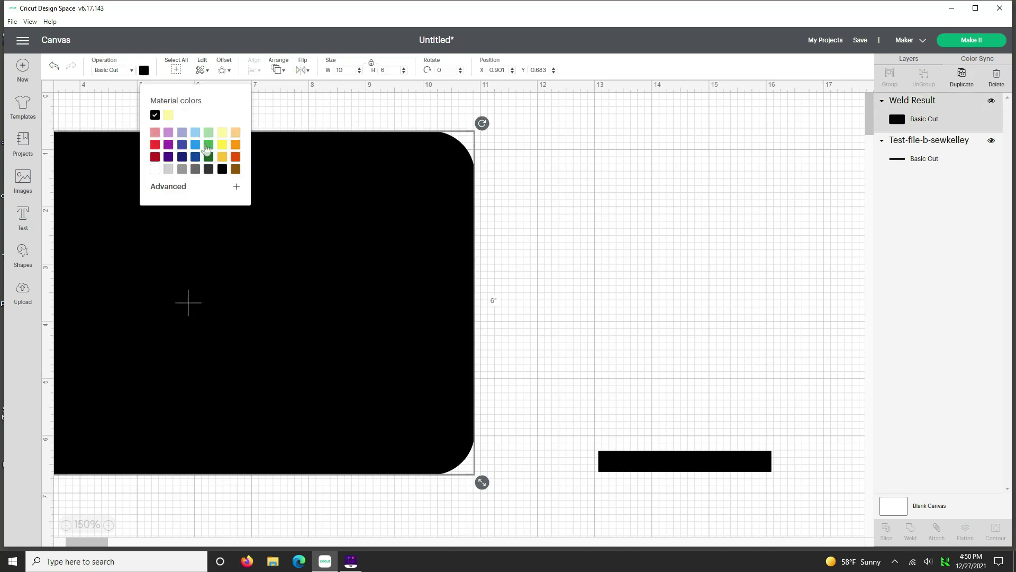
left_click(207, 145)
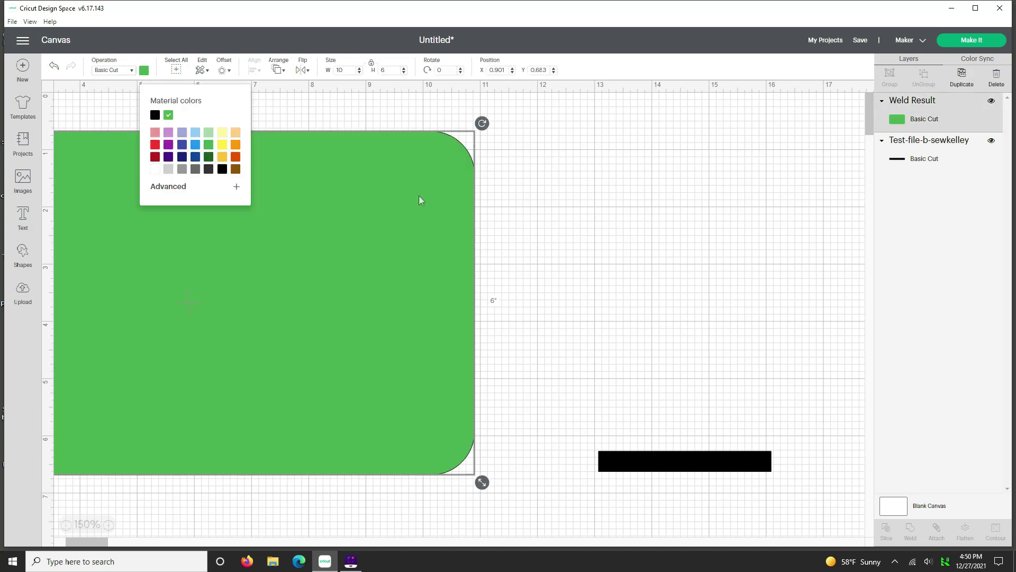
left_click(615, 467)
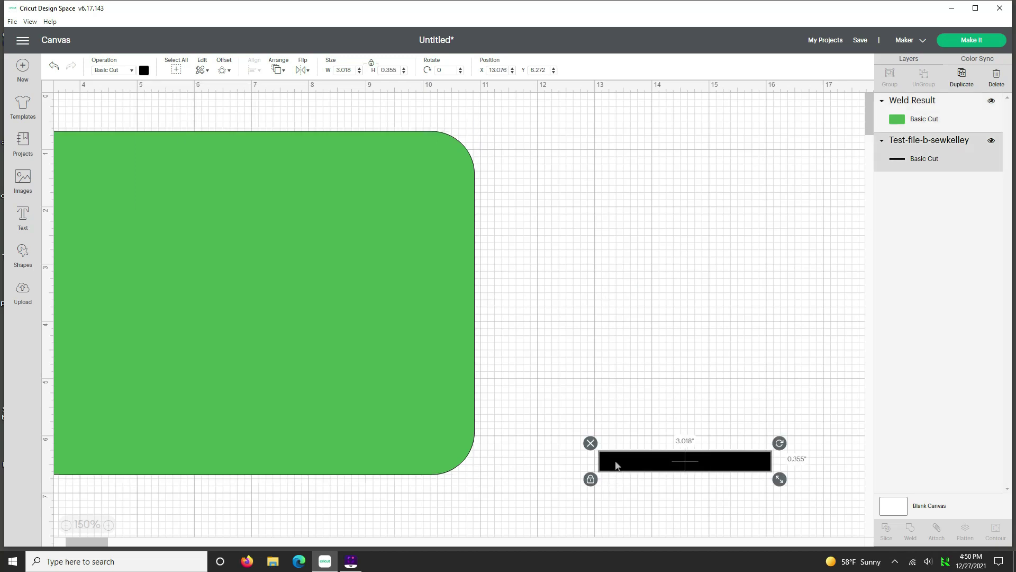
Unlock proportions and resize the black bar to 8.5 × 0.5 in
left_click_drag(615, 467, 555, 372)
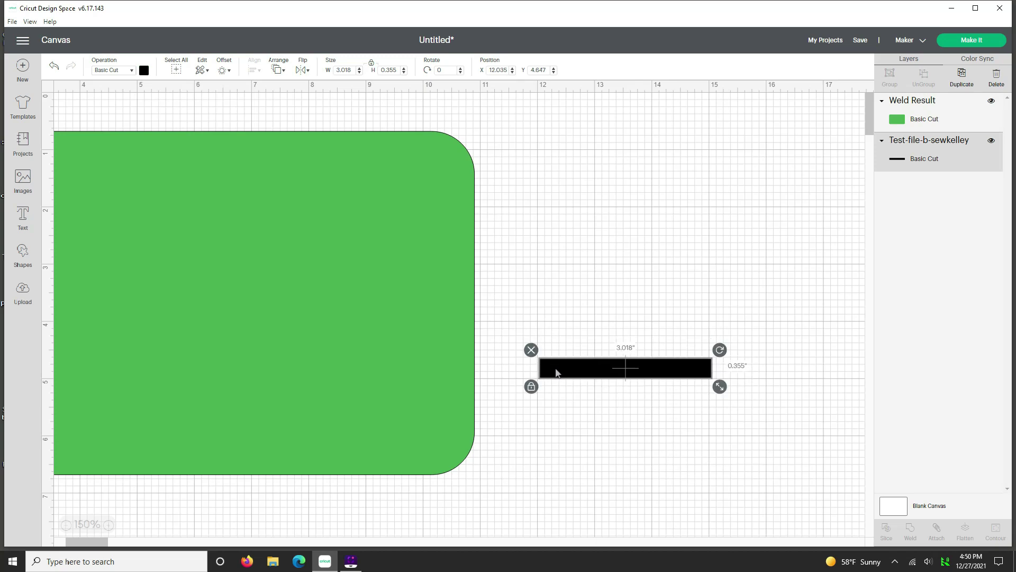
left_click(532, 391)
left_click(355, 71)
key("Tab")
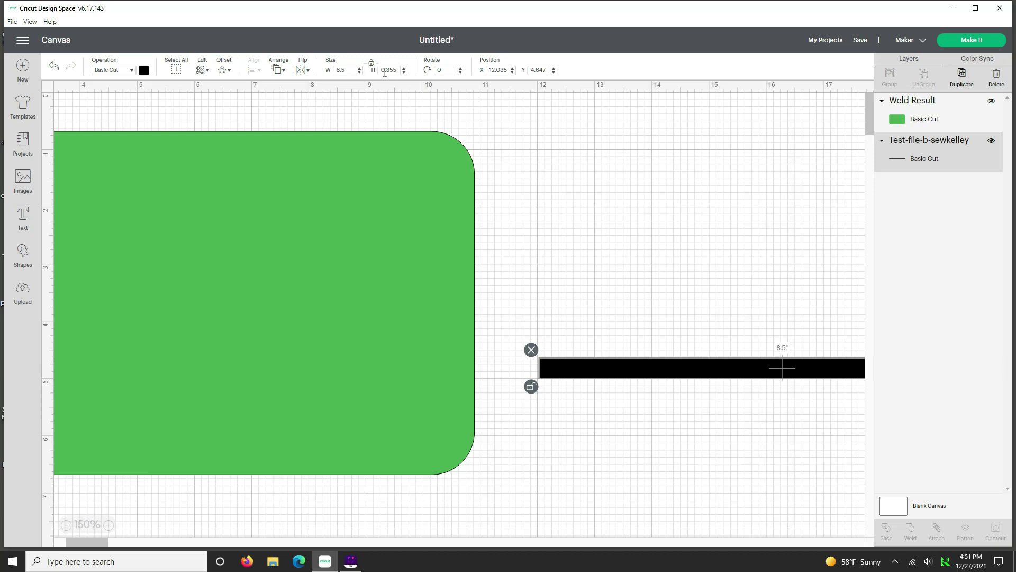
left_click_drag(386, 71, 397, 72)
type("5")
key("Return")
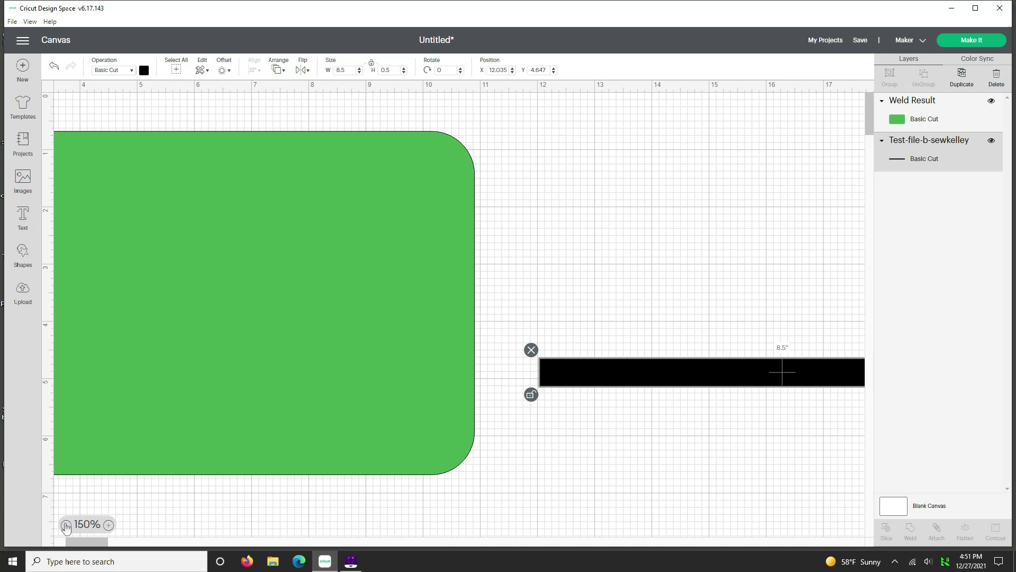
Zoom out and place the black bar just below the green panel
left_click(65, 524)
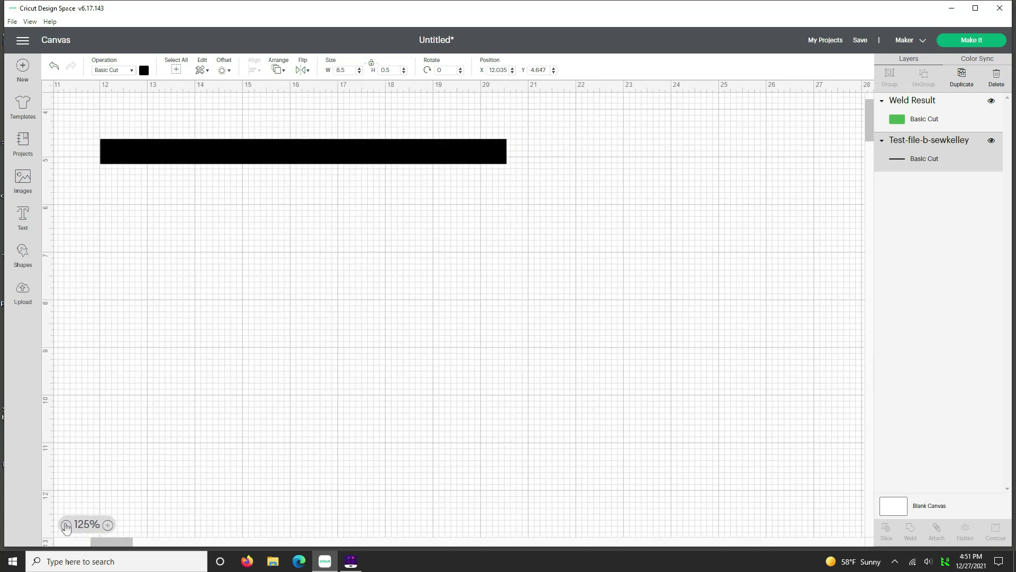
scroll(843, 259, "up", 3)
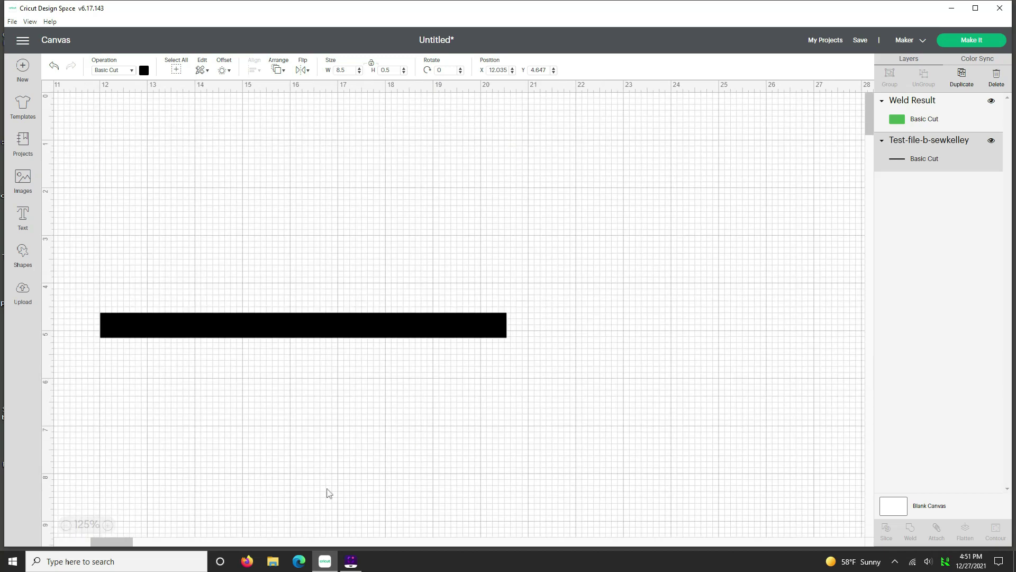
left_click(66, 525)
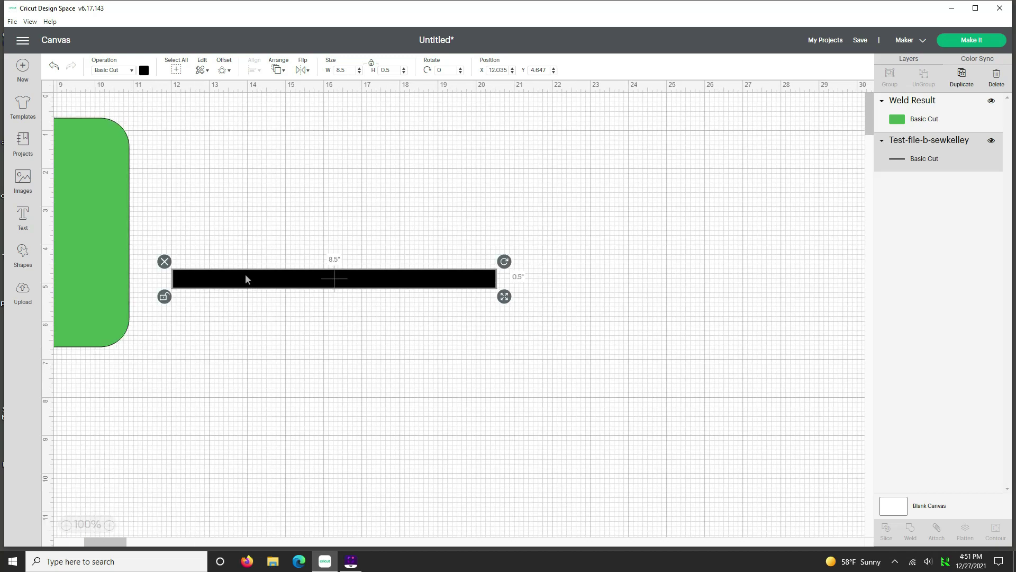
left_click_drag(246, 279, 131, 390)
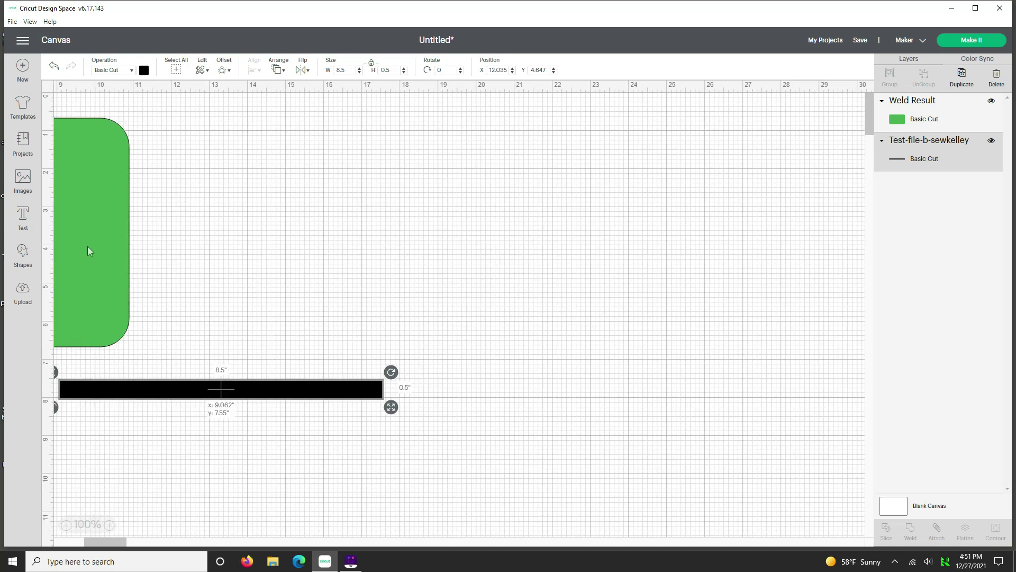
left_click_drag(88, 251, 297, 239)
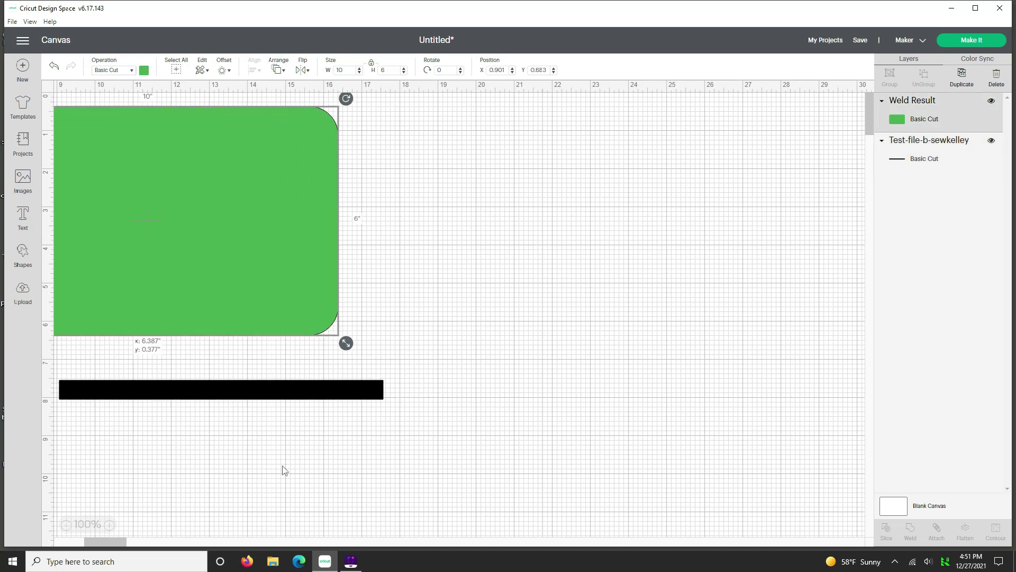
Move the green panel toward the mat corner with the black bar beneath it
left_click_drag(110, 542, 78, 543)
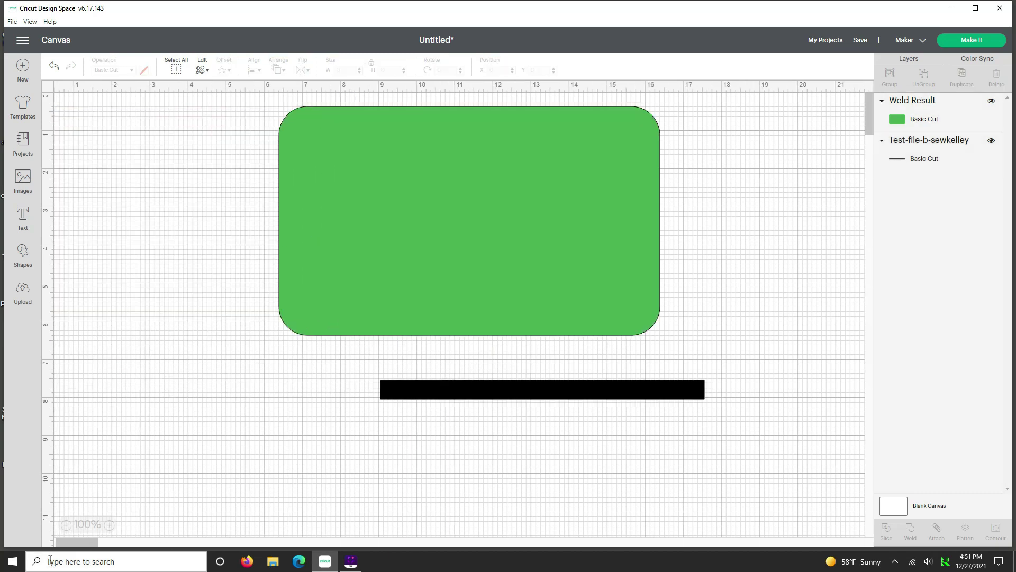
left_click(349, 142)
left_click_drag(299, 152, 112, 140)
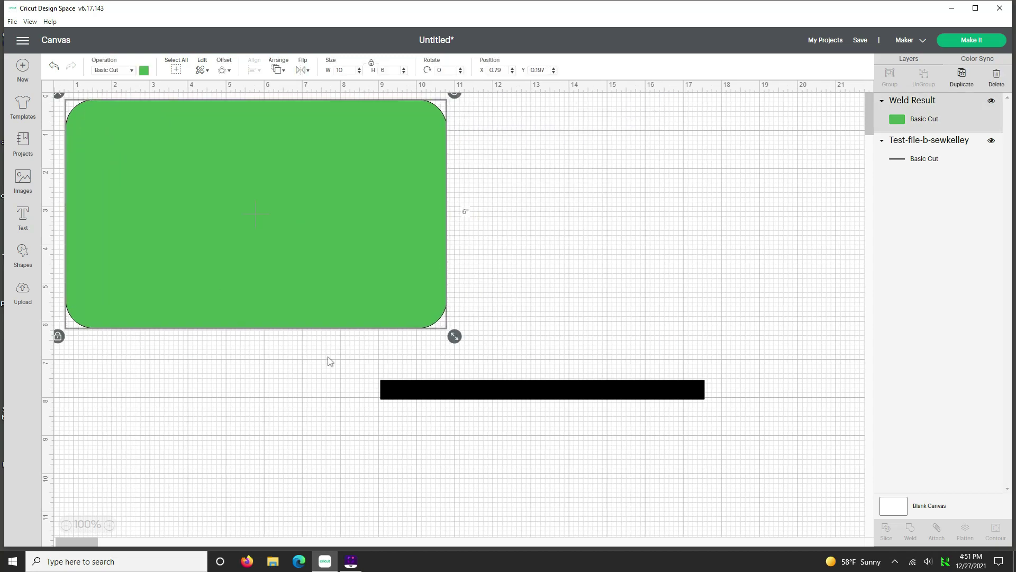
left_click_drag(397, 391, 227, 367)
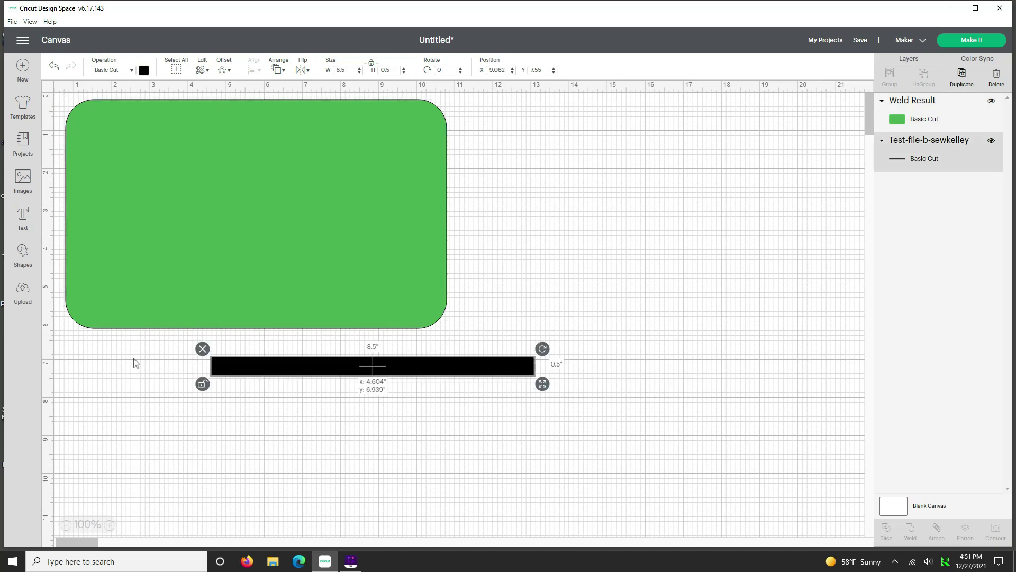
left_click_drag(135, 362, 124, 363)
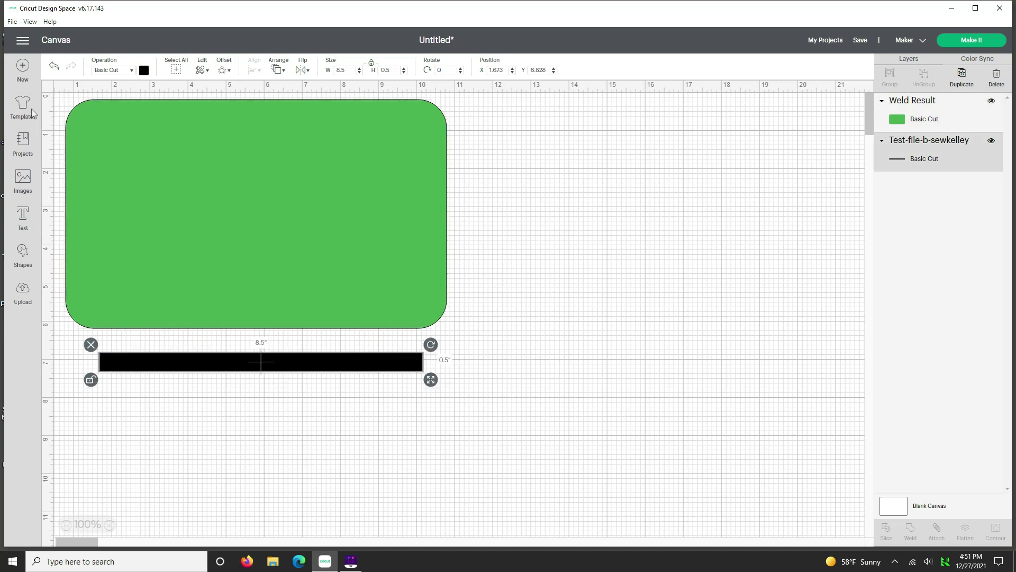
Set the green panel's position to X 0, Y 0 and drag the black bar onto it
left_click(102, 128)
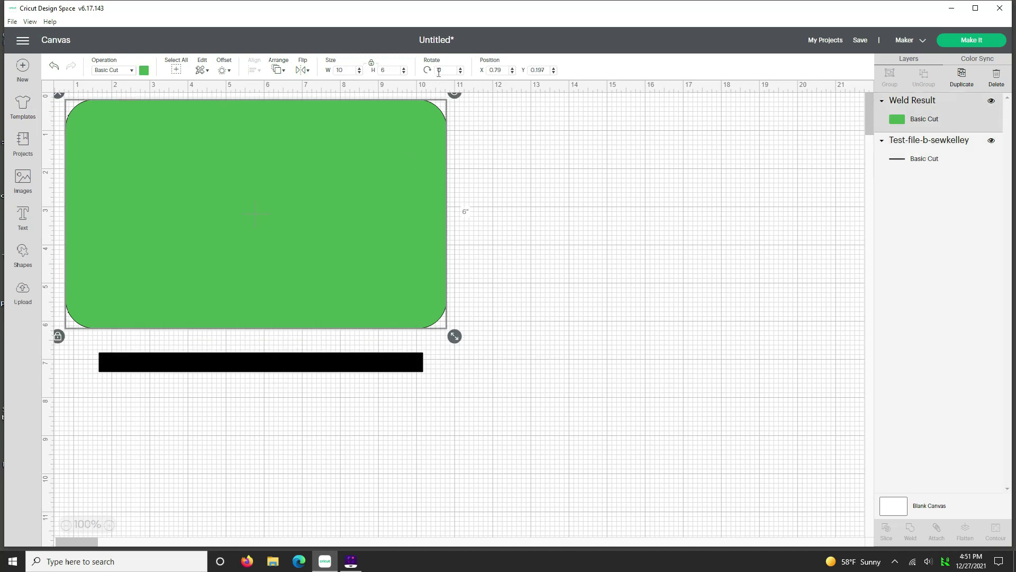
left_click_drag(502, 71, 482, 73)
type("0")
key("Tab")
type("0")
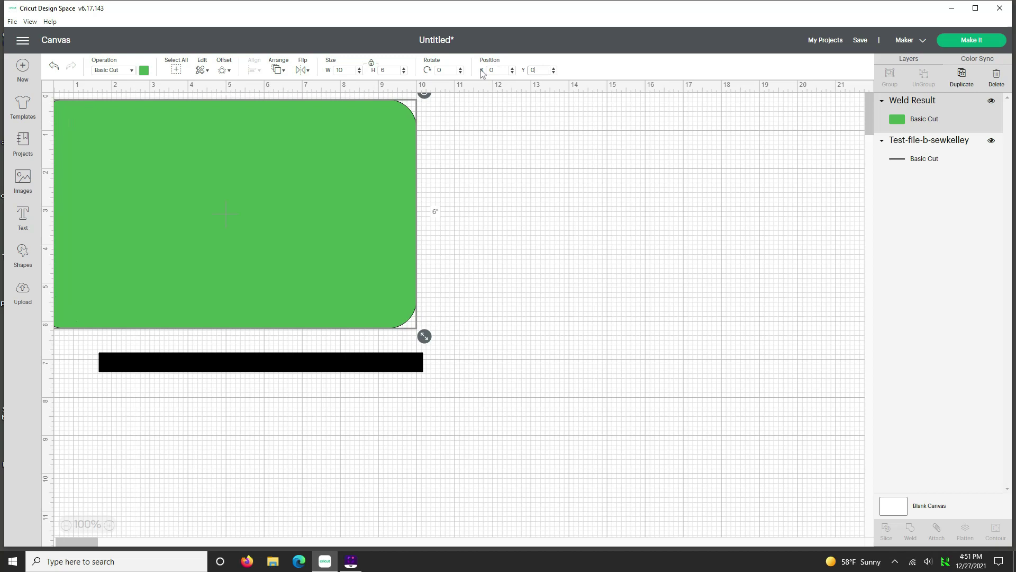
key("Return")
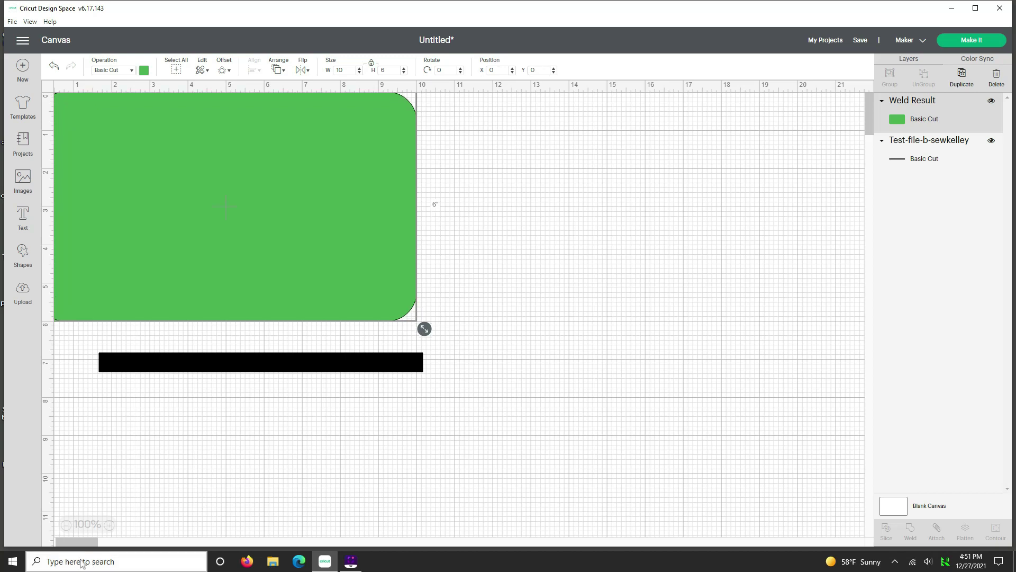
left_click(118, 444)
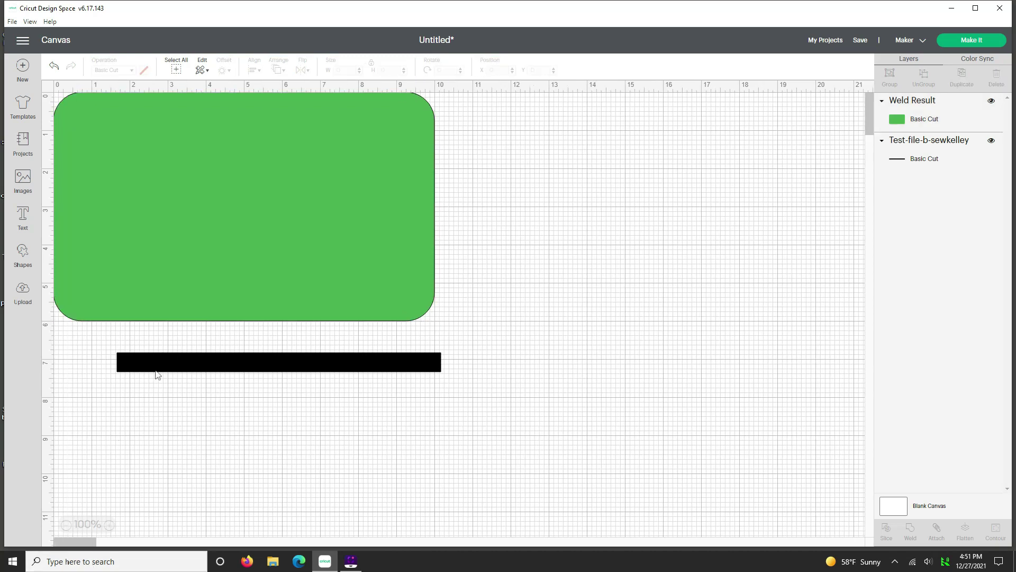
left_click_drag(152, 365, 118, 143)
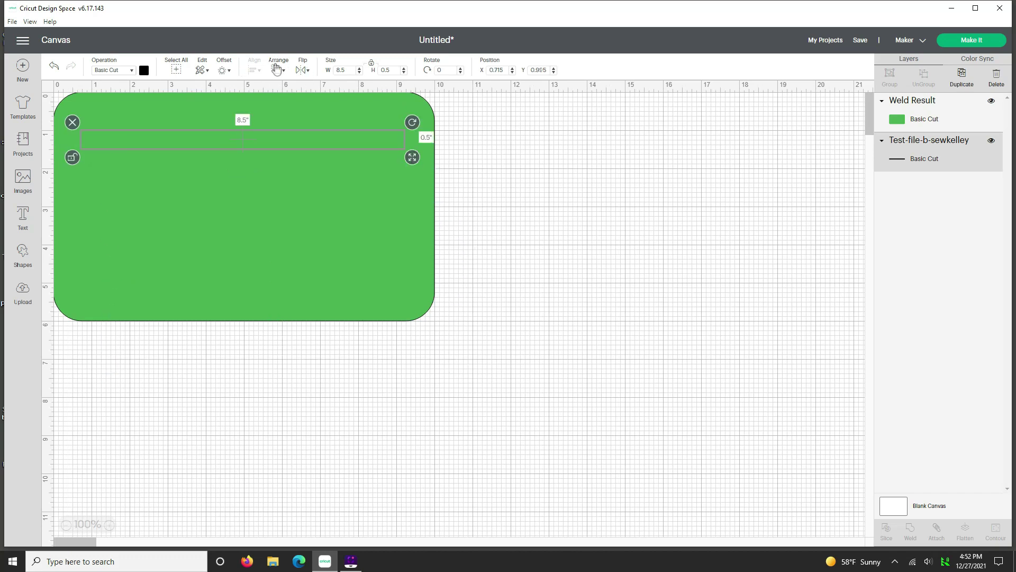
Bring the black bar to the front and centre it horizontally on the green panel
left_click(276, 70)
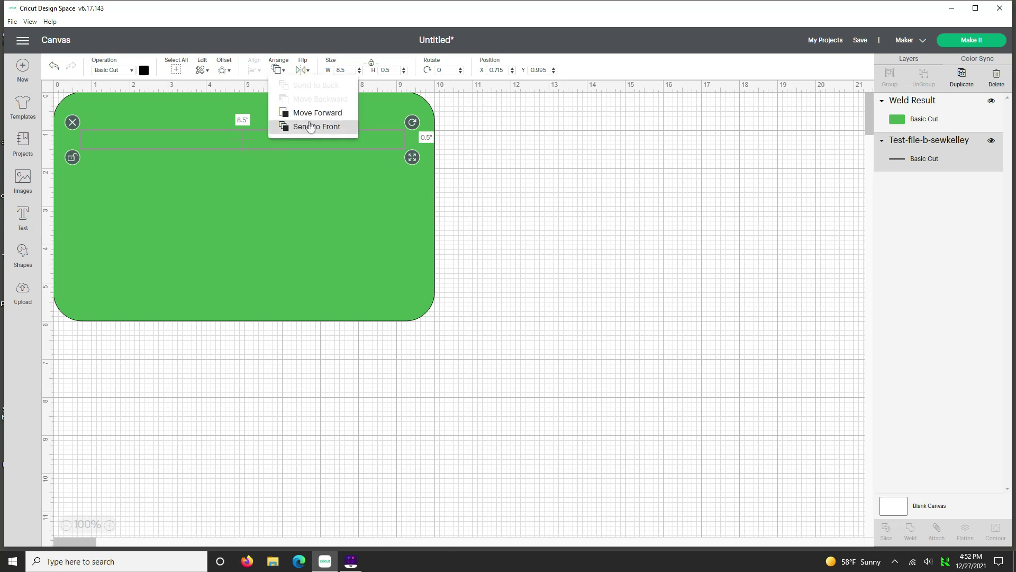
left_click(310, 126)
left_click(486, 156)
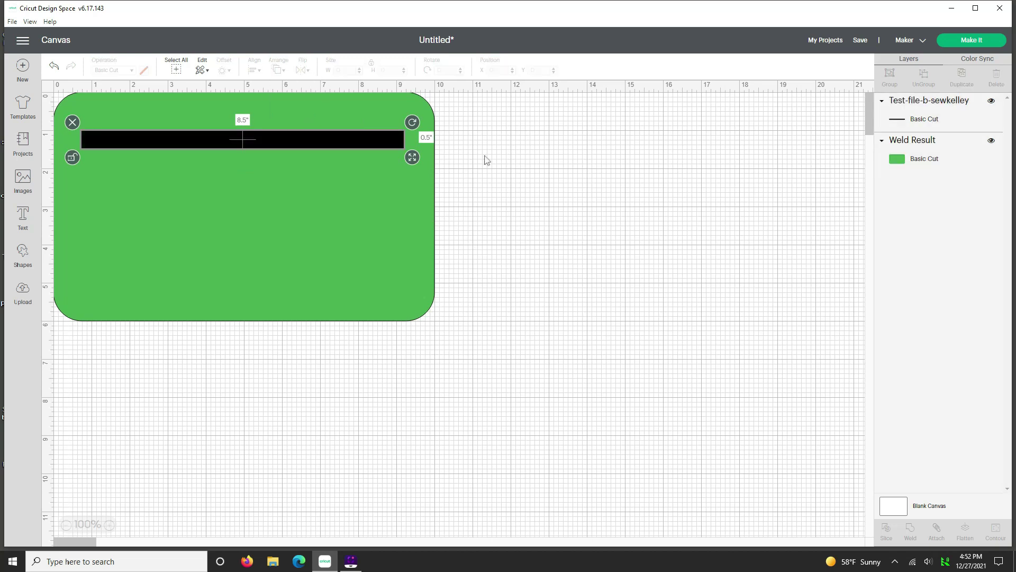
left_click_drag(488, 151, 339, 118)
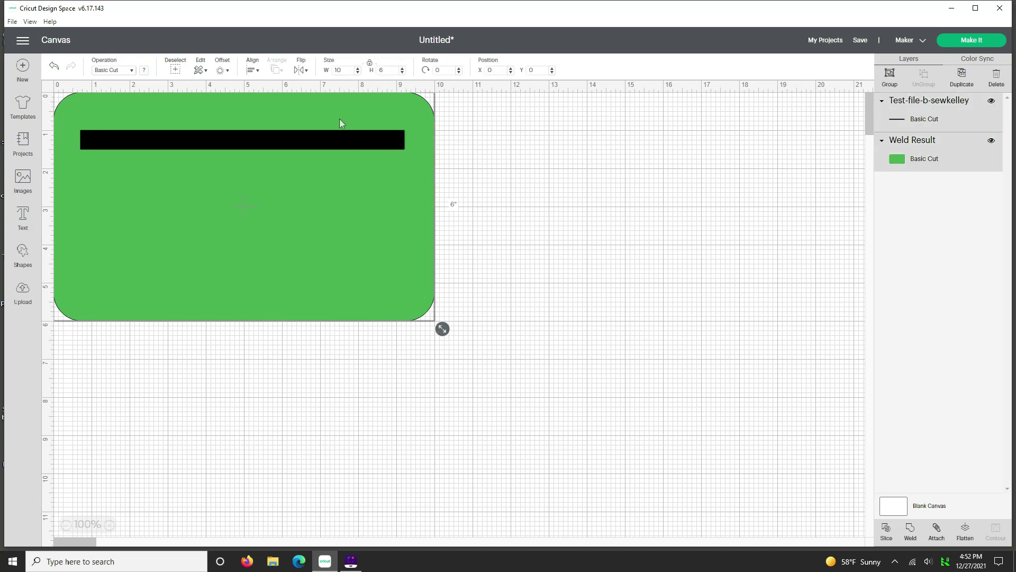
left_click(252, 70)
left_click(312, 115)
left_click(564, 178)
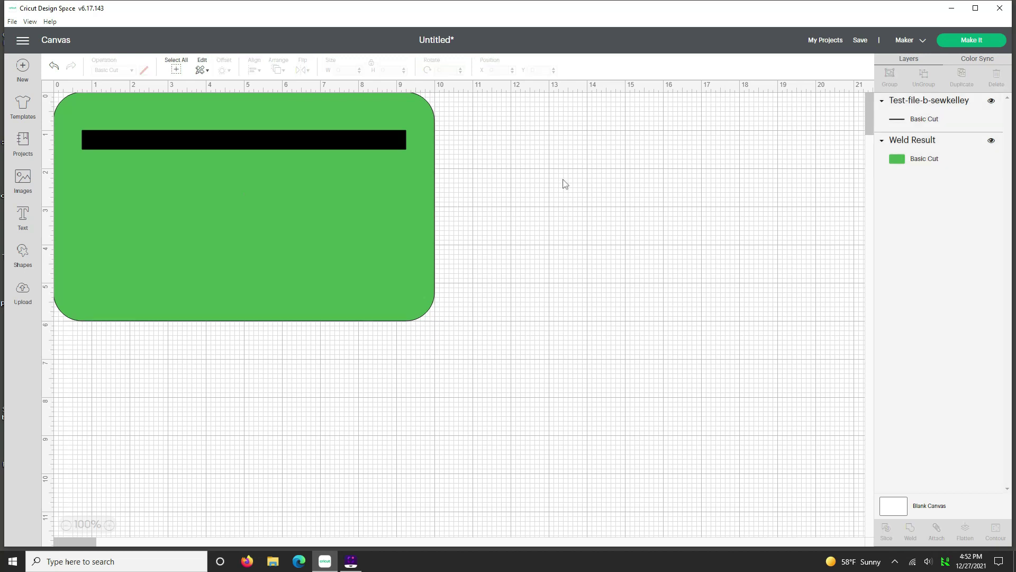
Set the bar's Y position to 1.75 in and select both shapes
left_click(185, 148)
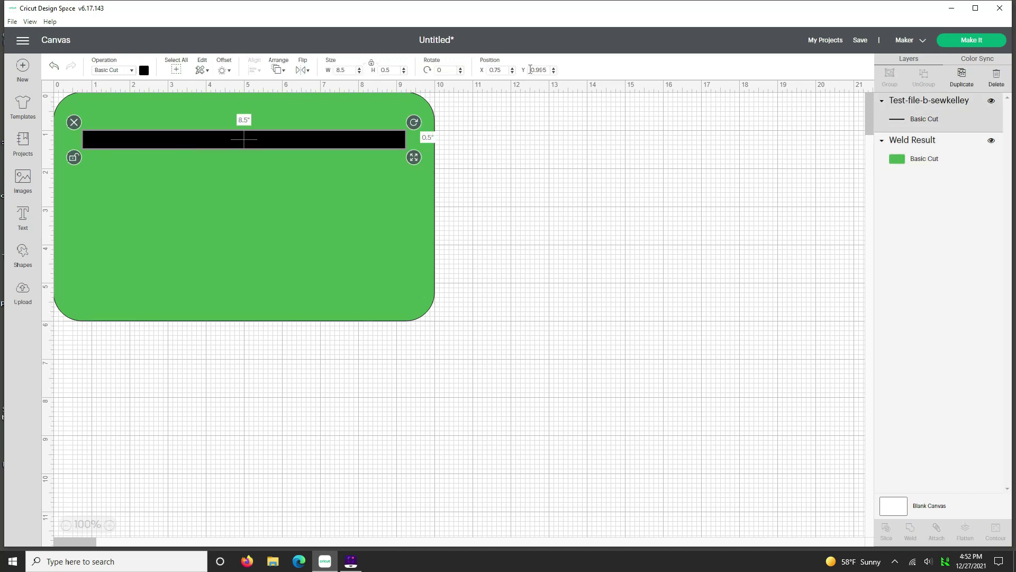
left_click_drag(531, 69, 552, 72)
type("1.75")
key("Return")
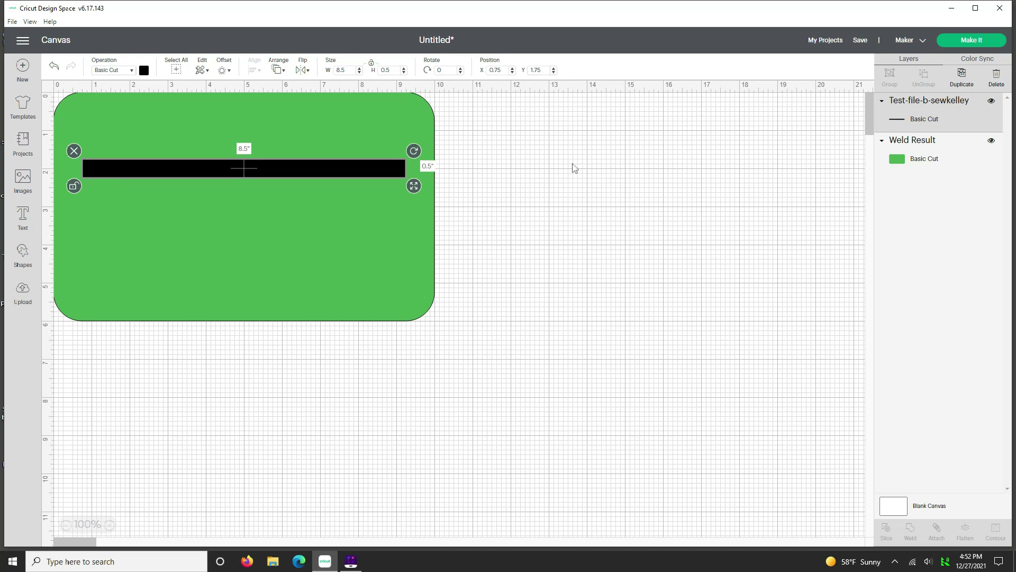
left_click(509, 216)
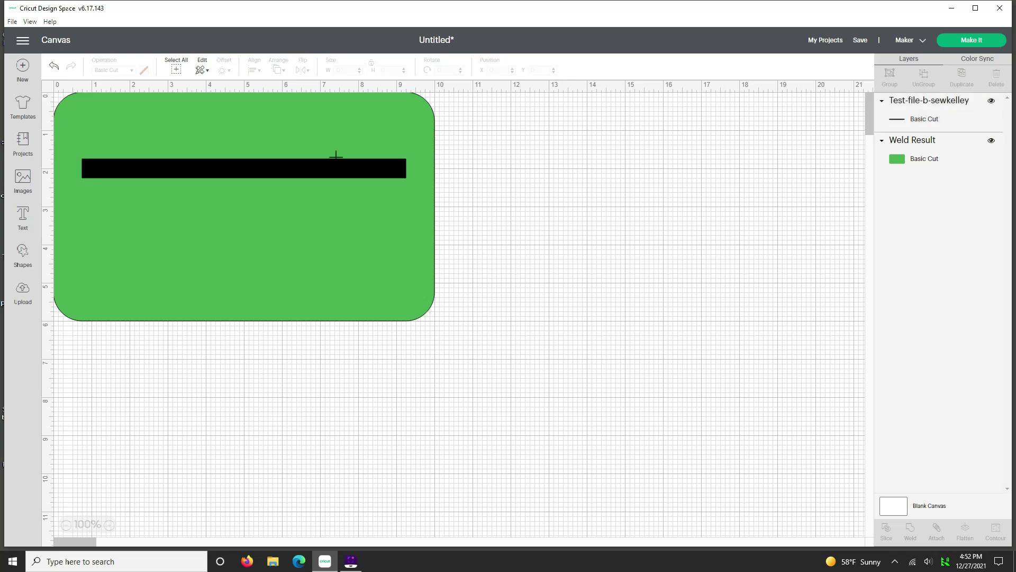
left_click_drag(495, 260, 263, 103)
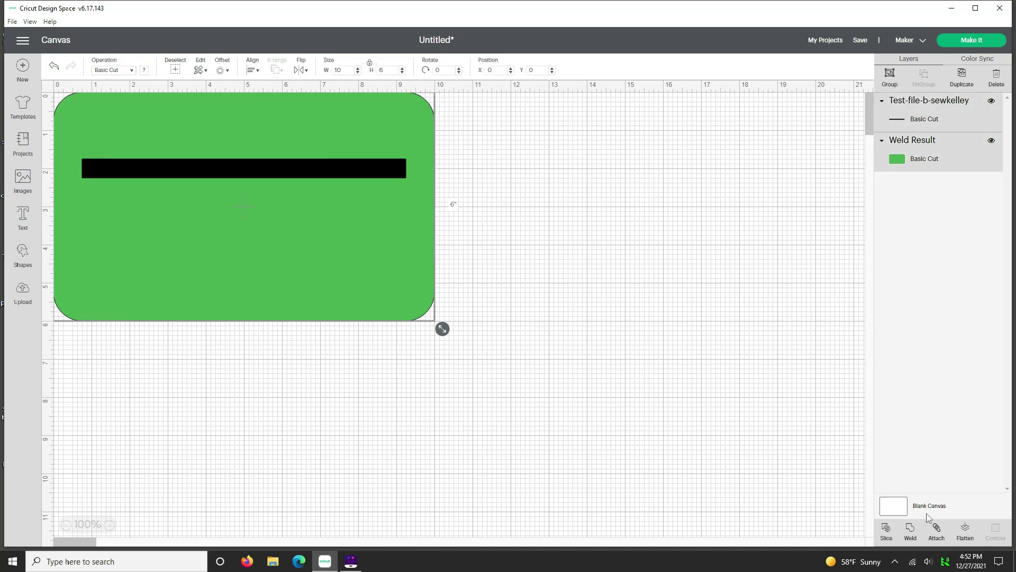
Slice the bar out of the green panel, delete the leftovers, and return the slotted panel to the top-left
left_click(886, 537)
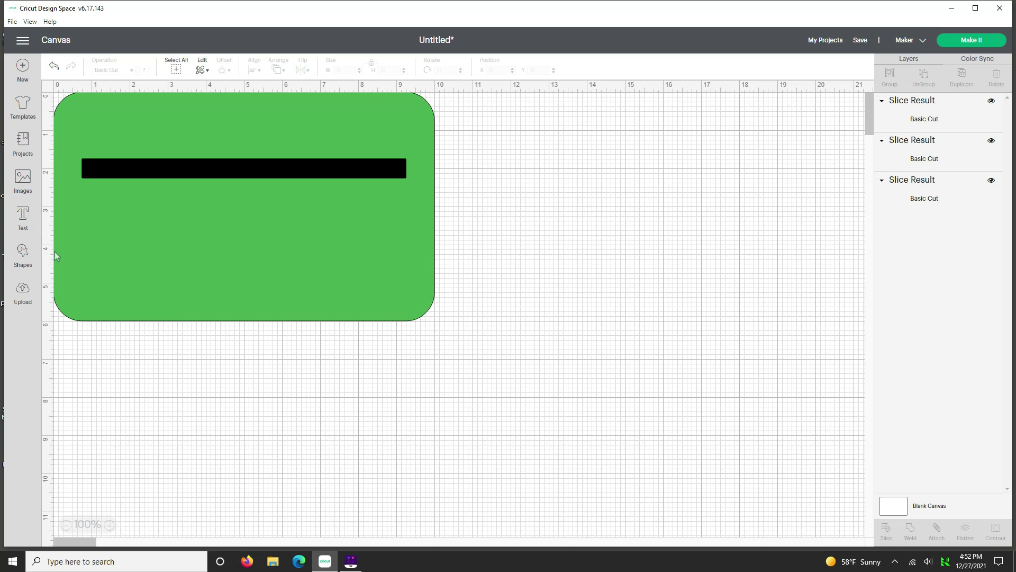
left_click_drag(288, 301, 712, 398)
left_click_drag(208, 109, 247, 272)
key("Delete")
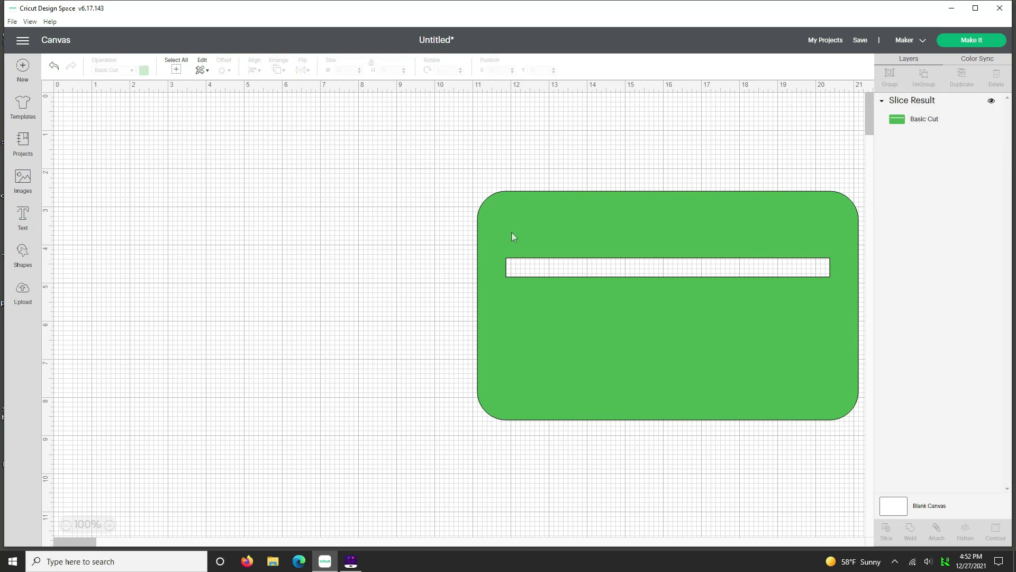
key("ctrl+a")
left_click_drag(213, 171, 107, 140)
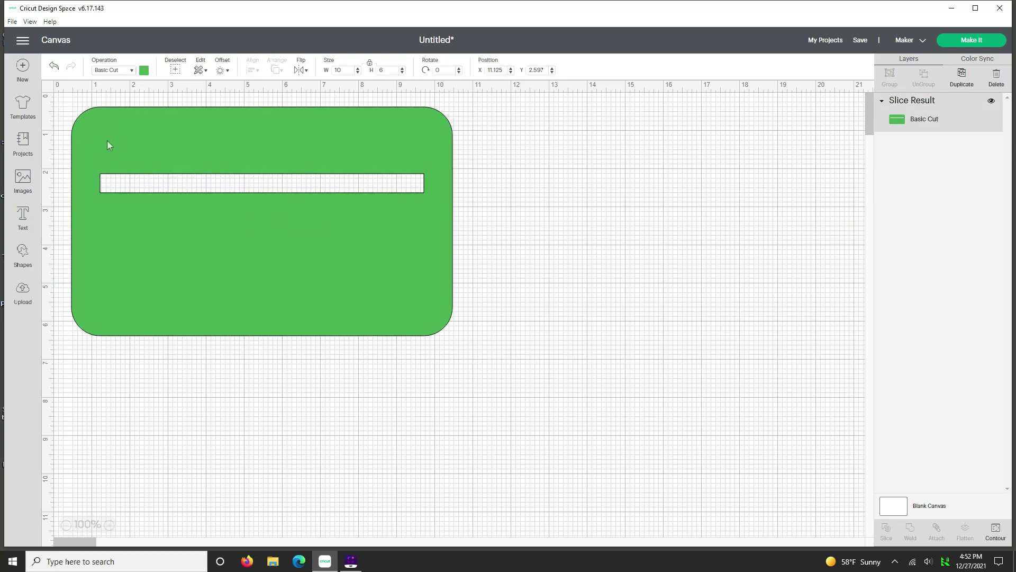